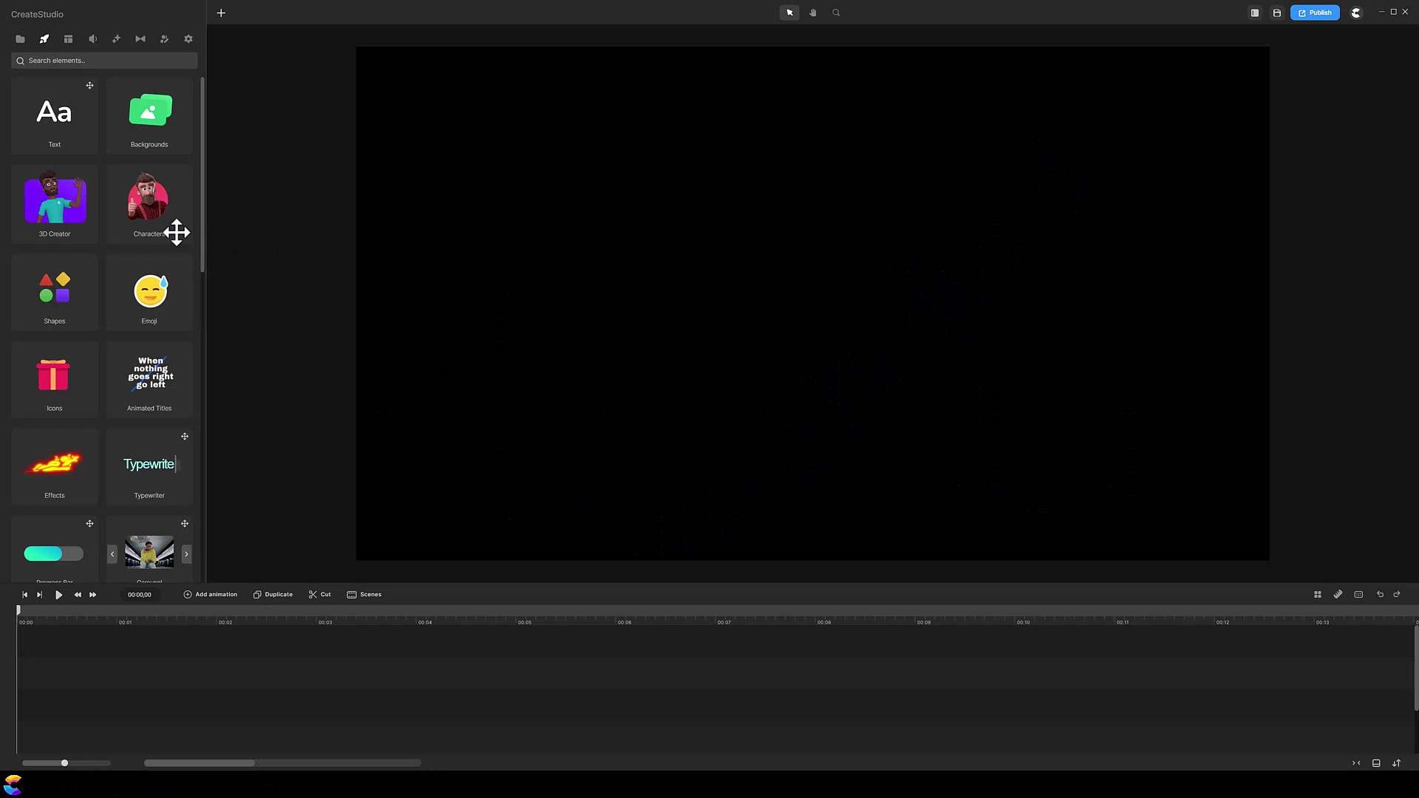
Step: Place the 3D character Danny on the canvas, preview him, and stretch his Idle clip to about 00:05
left_click(58, 212)
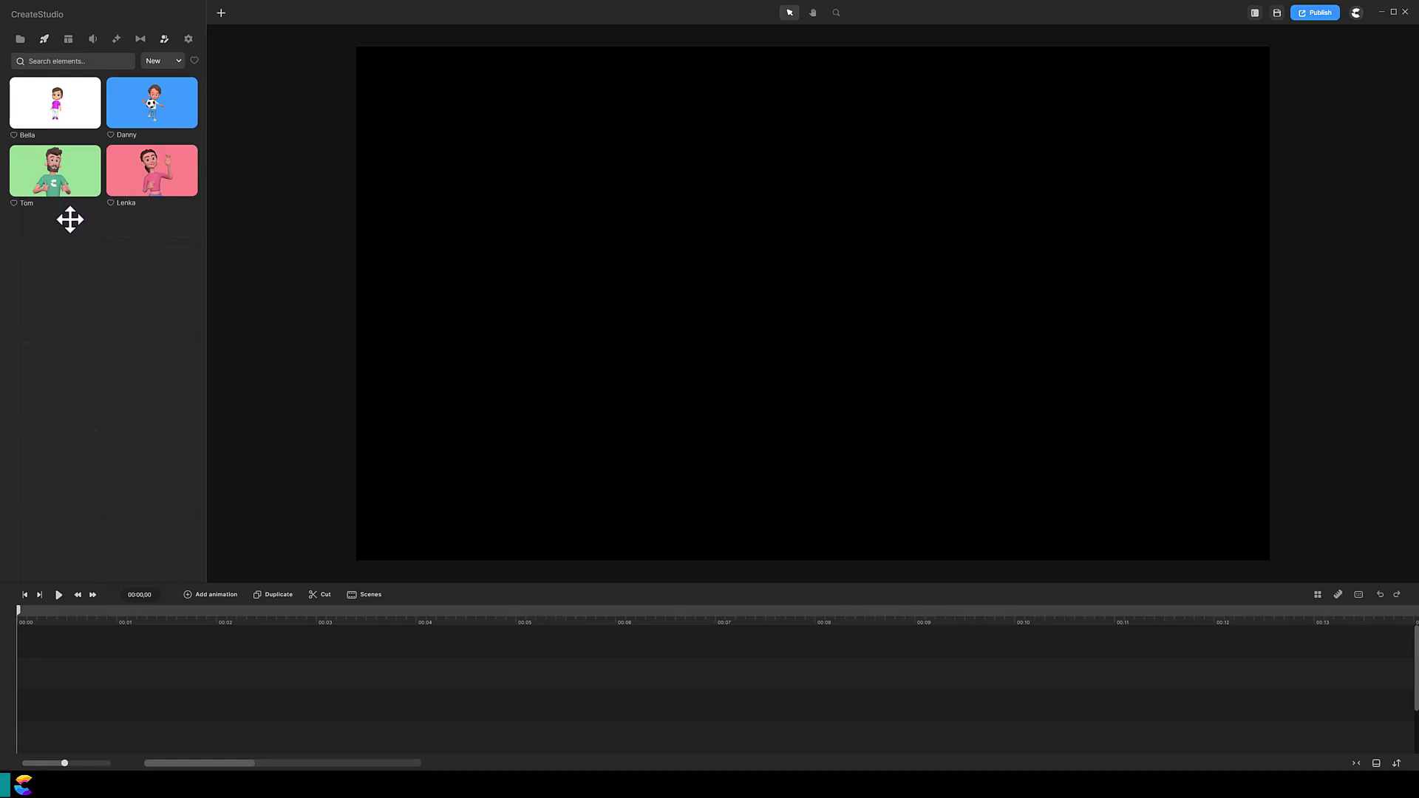
left_click_drag(148, 104, 40, 710)
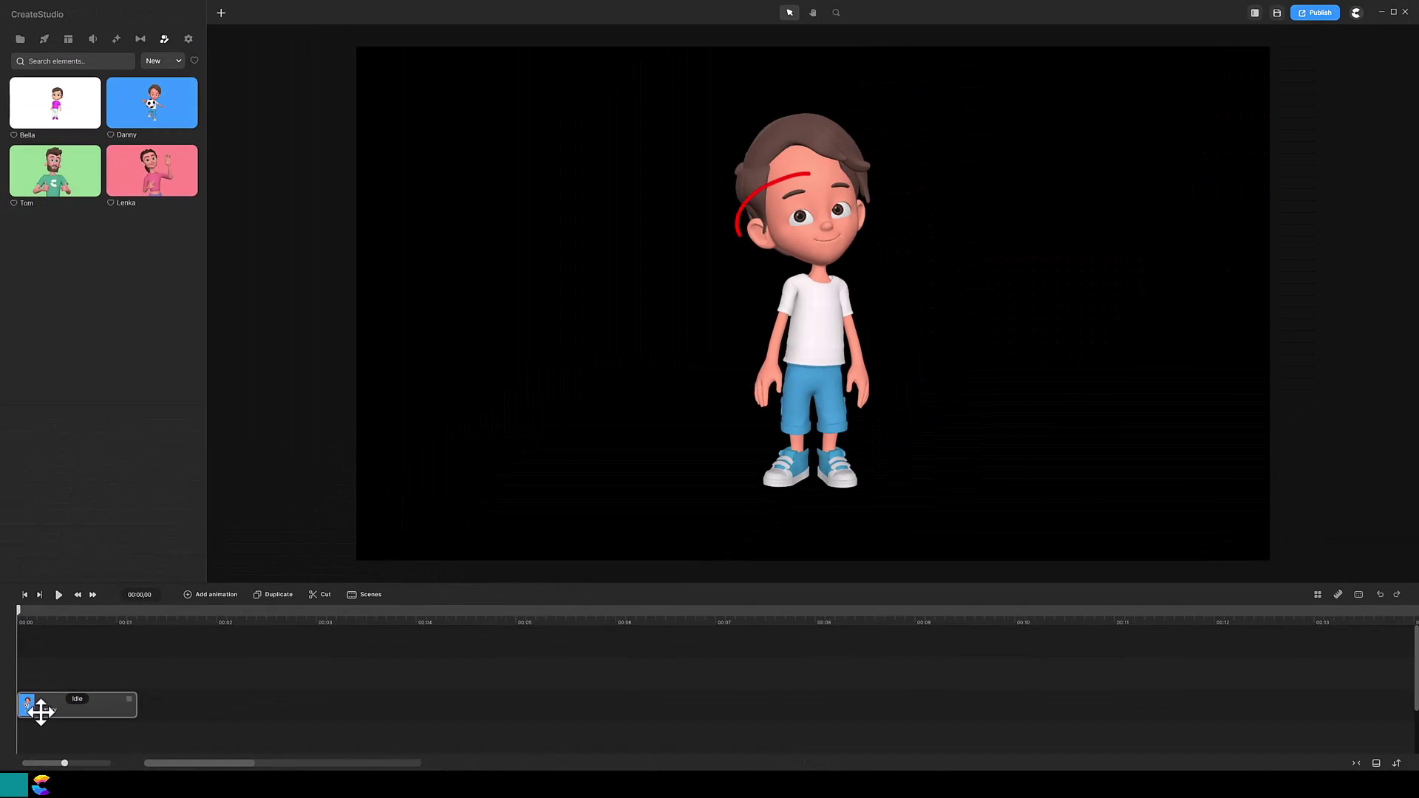
left_click(58, 595)
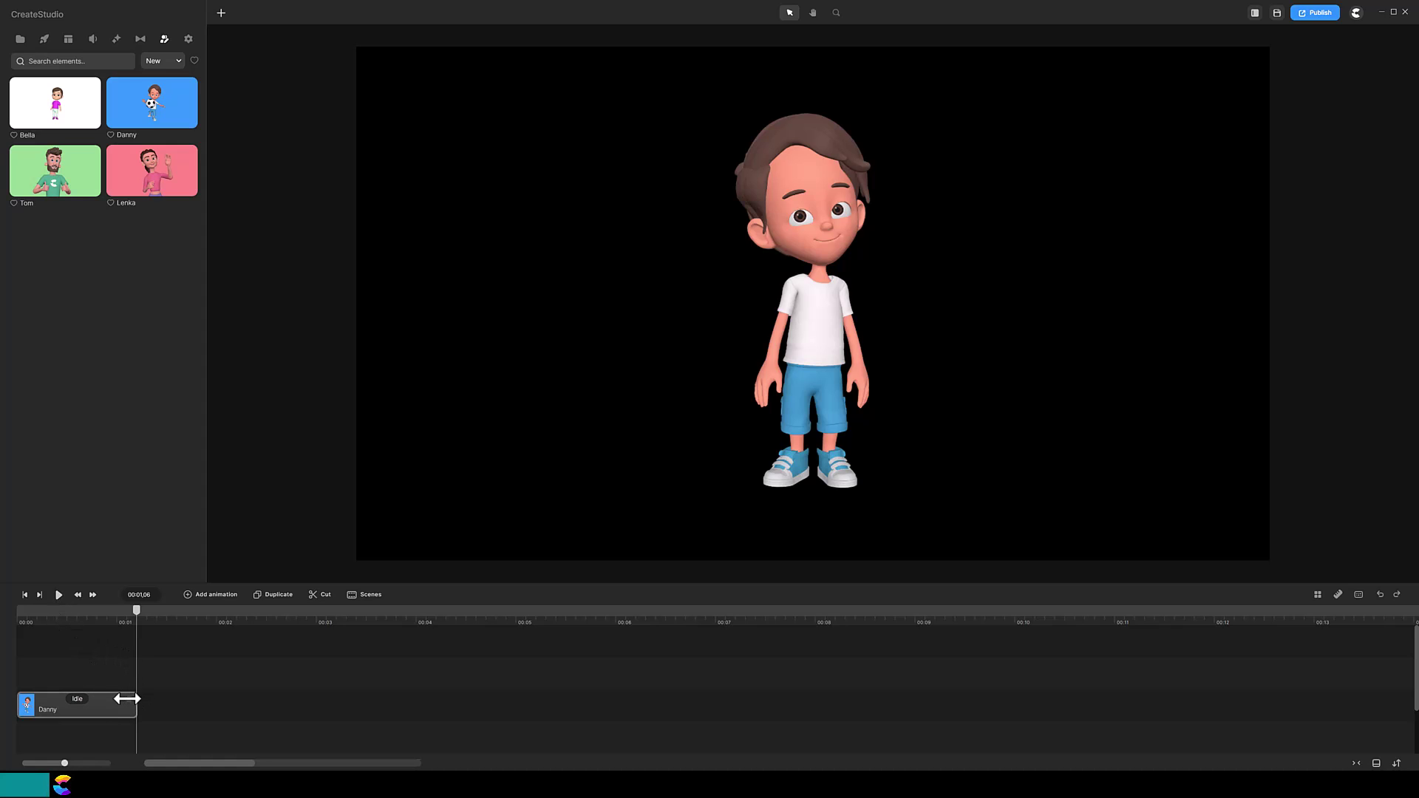
left_click_drag(127, 699, 511, 698)
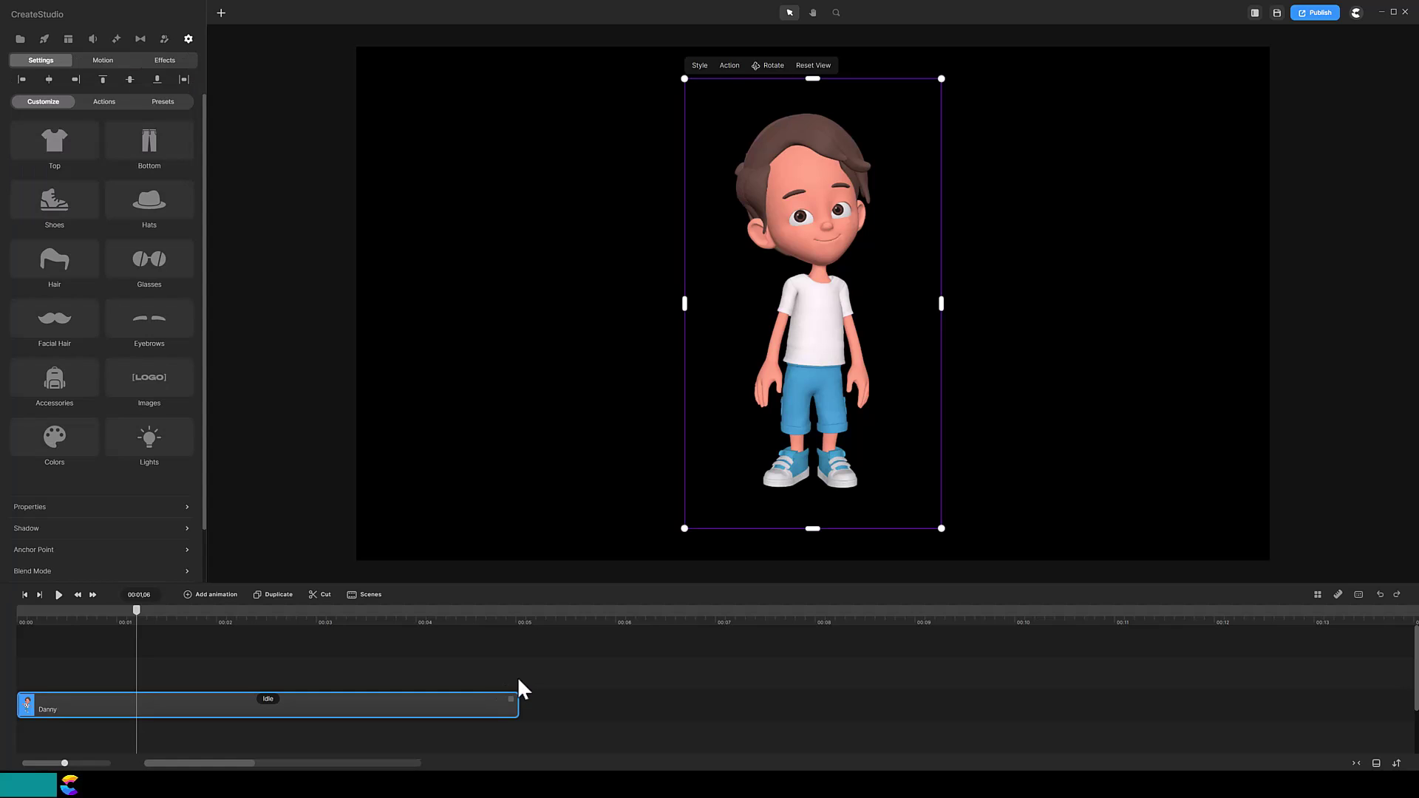
Step: Play Danny's animation from the start, then scrub back to just before the blink near 00:03
left_click(25, 596)
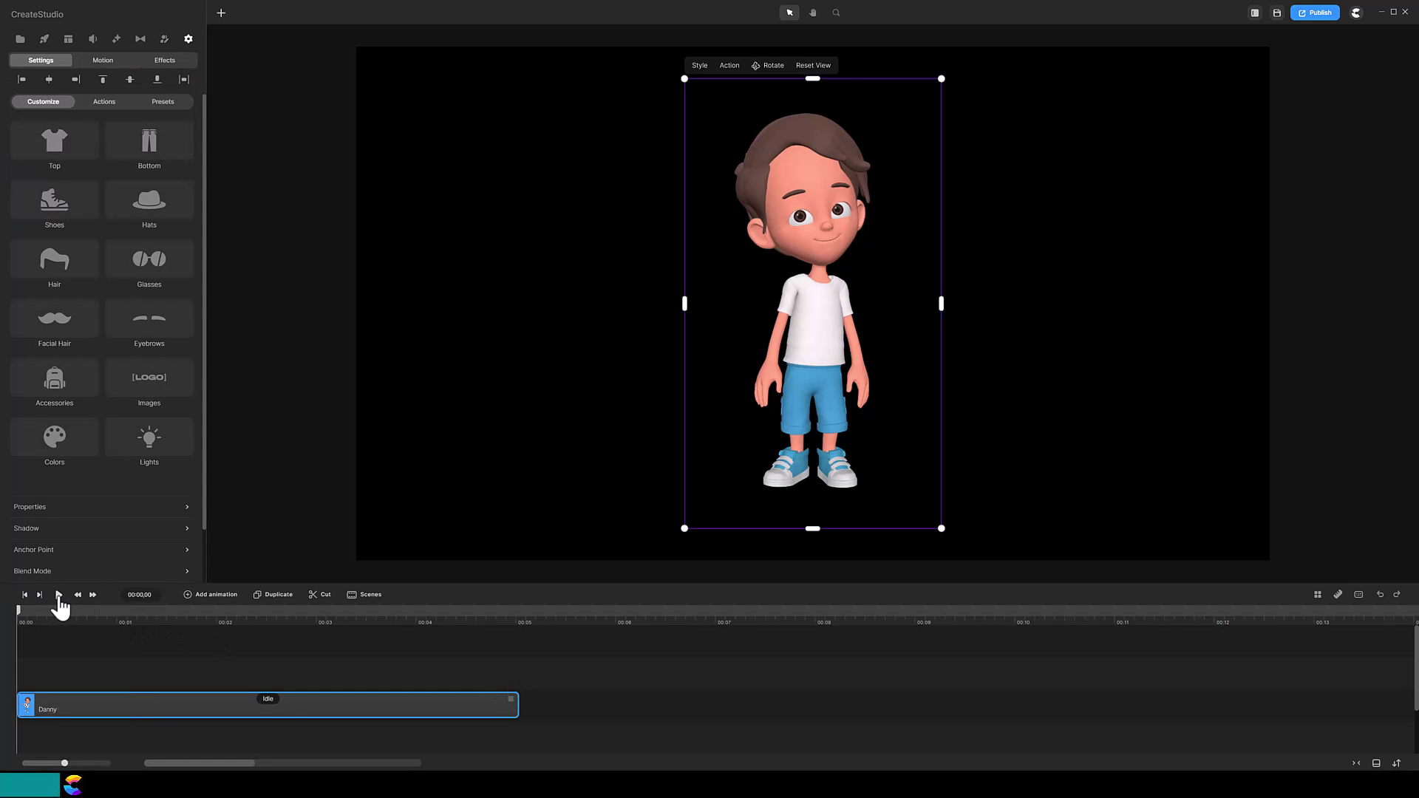
left_click(59, 596)
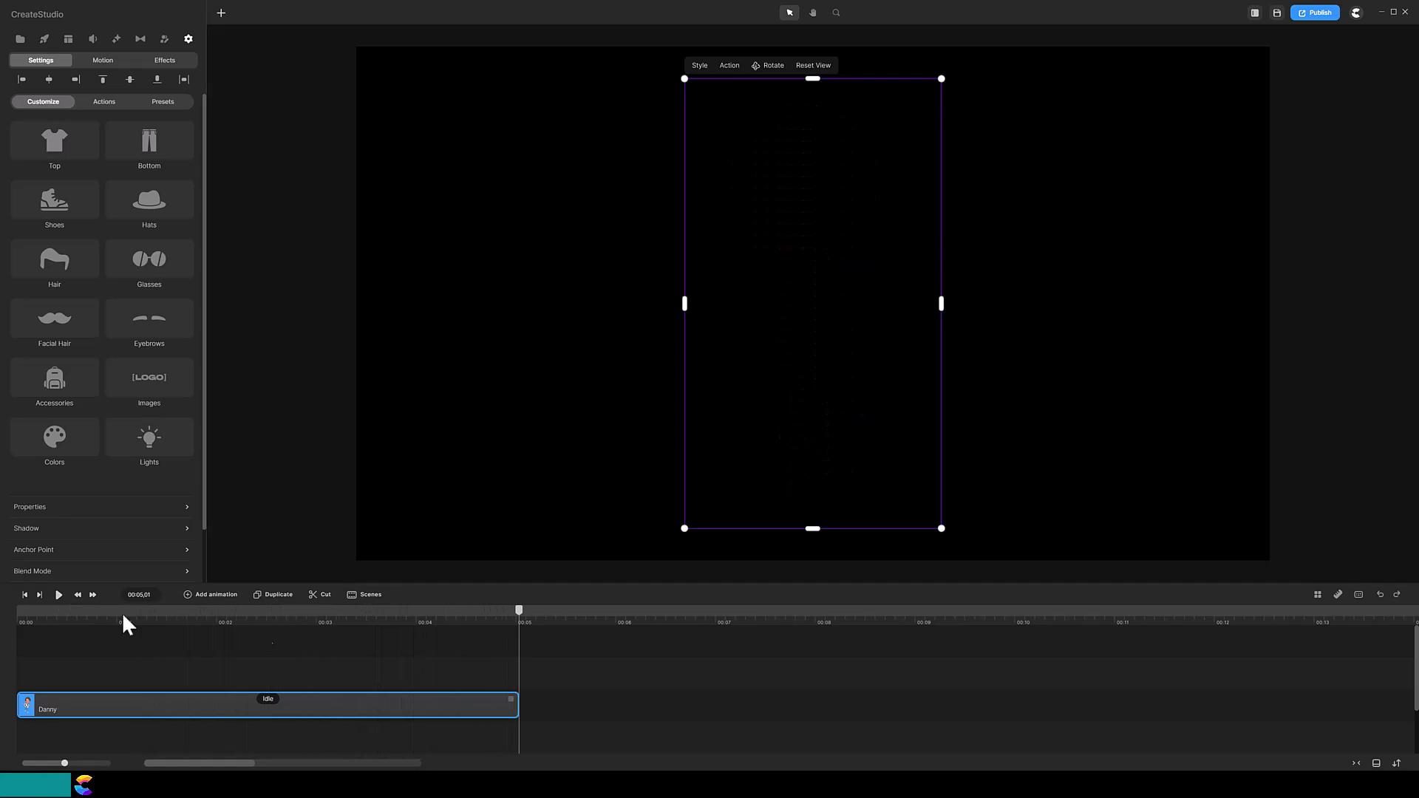
left_click_drag(519, 621, 303, 676)
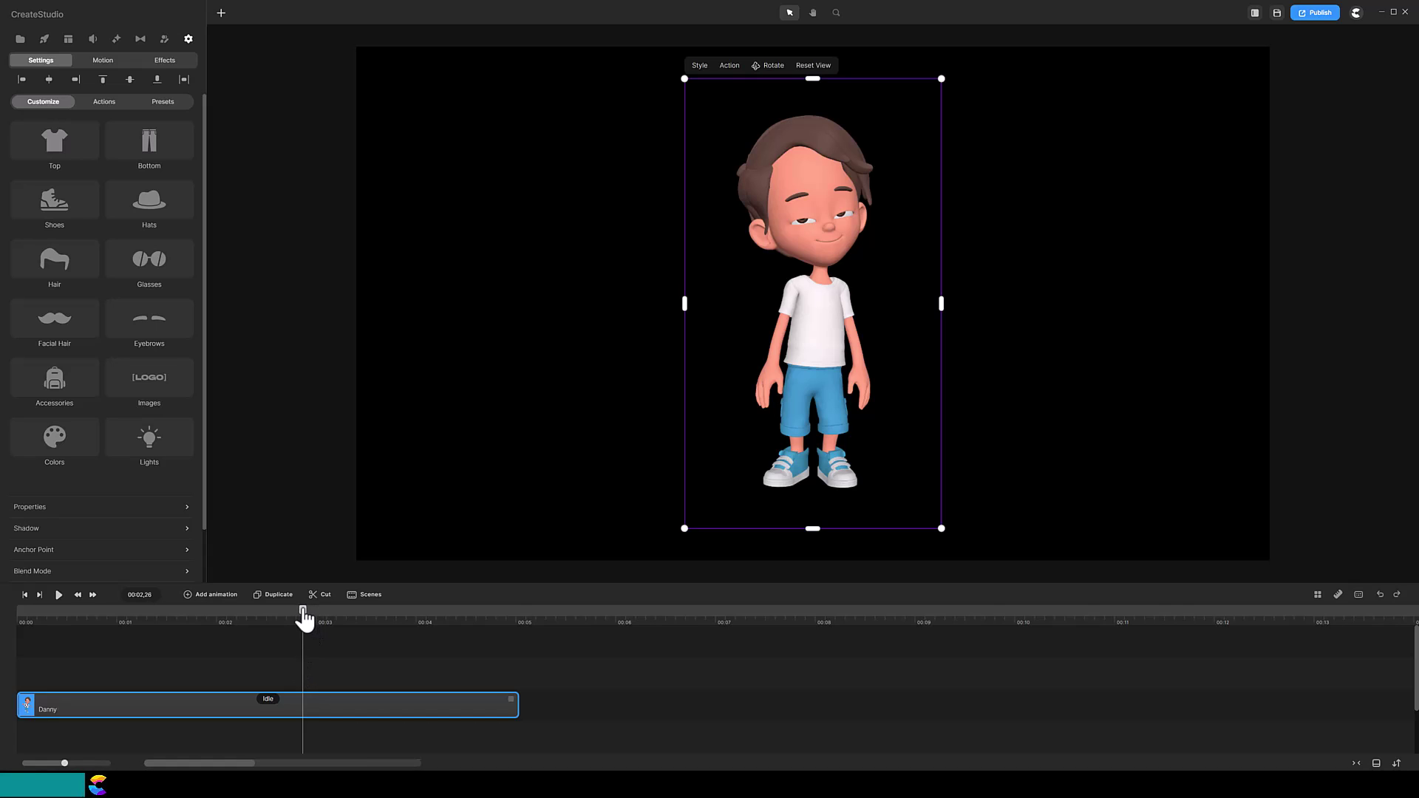
left_click_drag(304, 620, 298, 621)
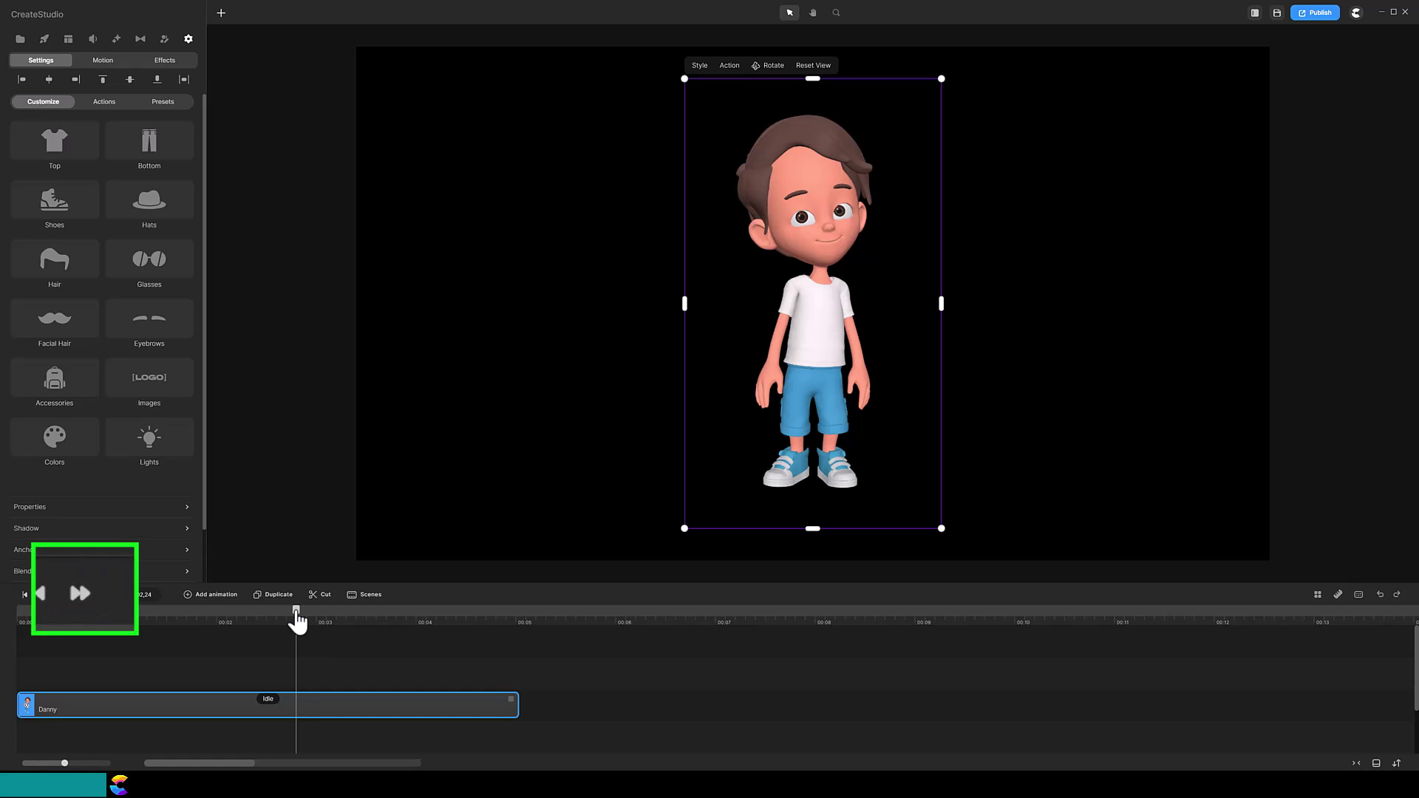
Step: Step forward frame by frame through the blink to 00:03,00, where Danny's eyes are fully open
left_click(94, 597)
left_click(93, 598)
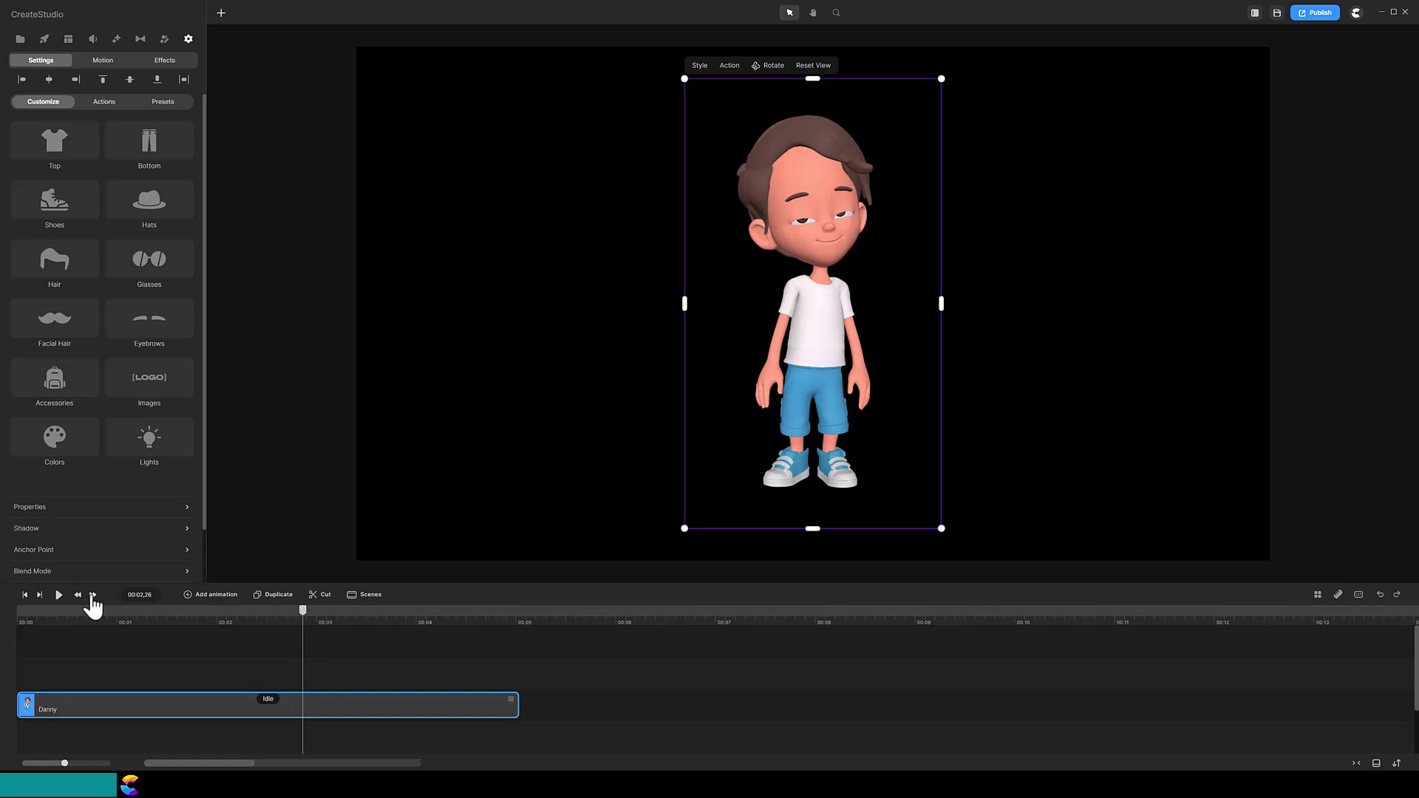
left_click(94, 597)
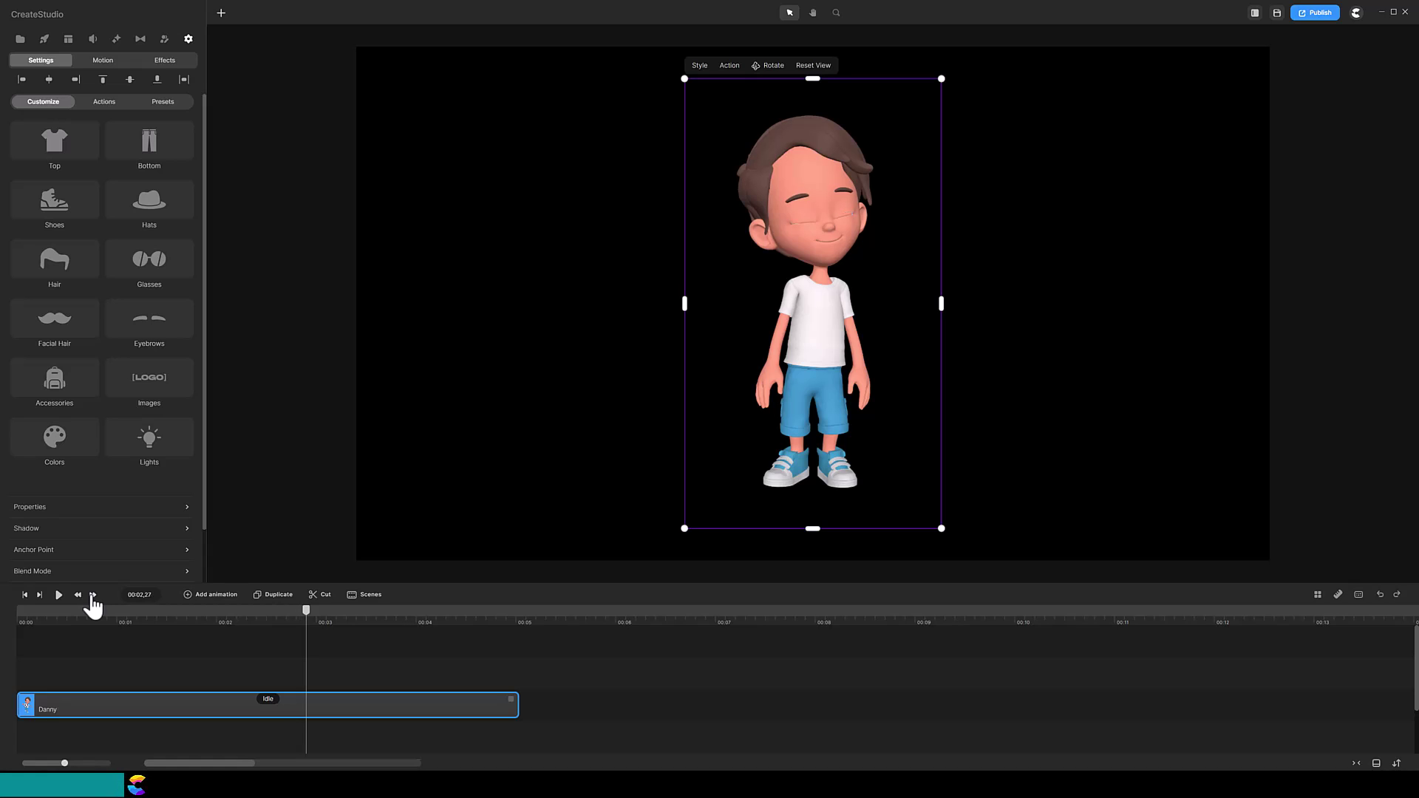
left_click(94, 597)
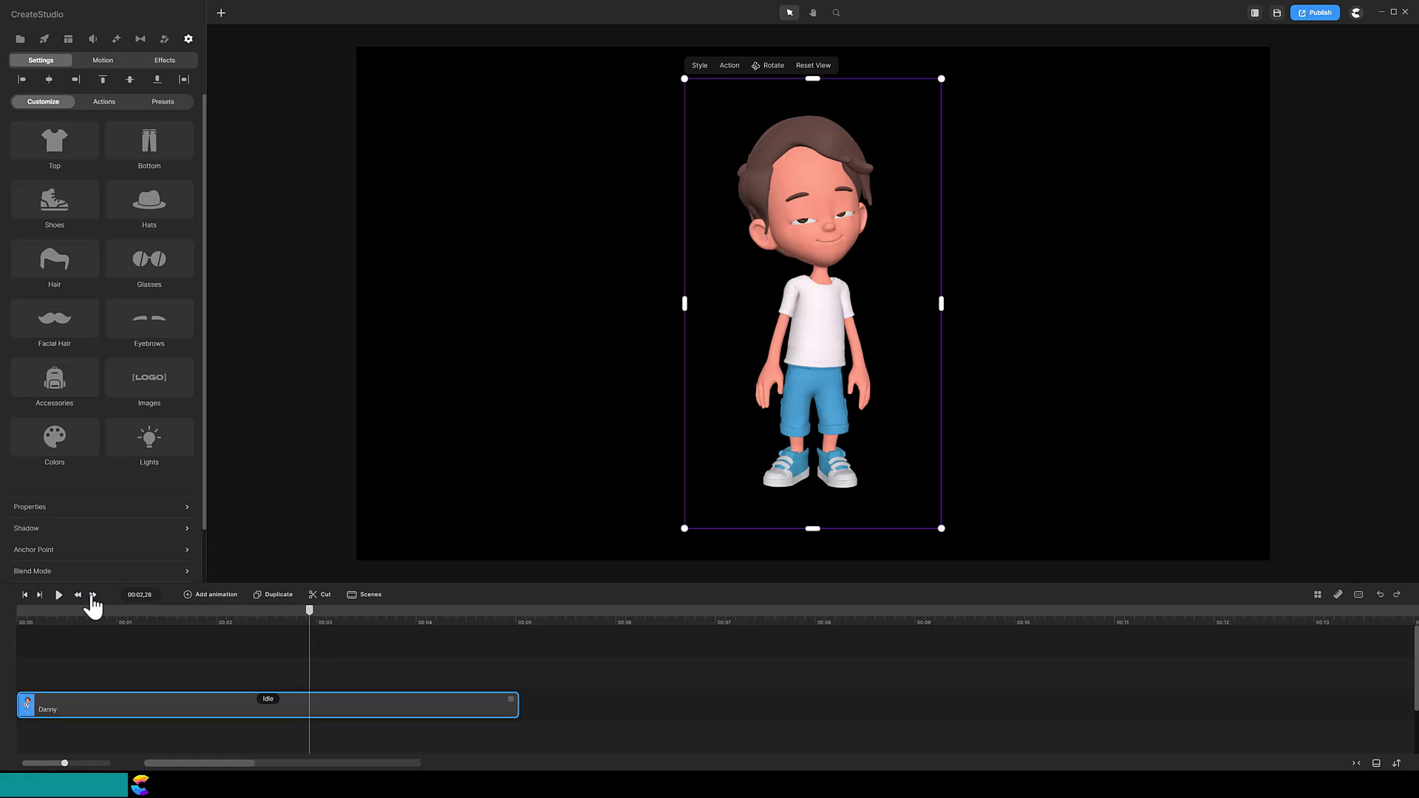
left_click(94, 597)
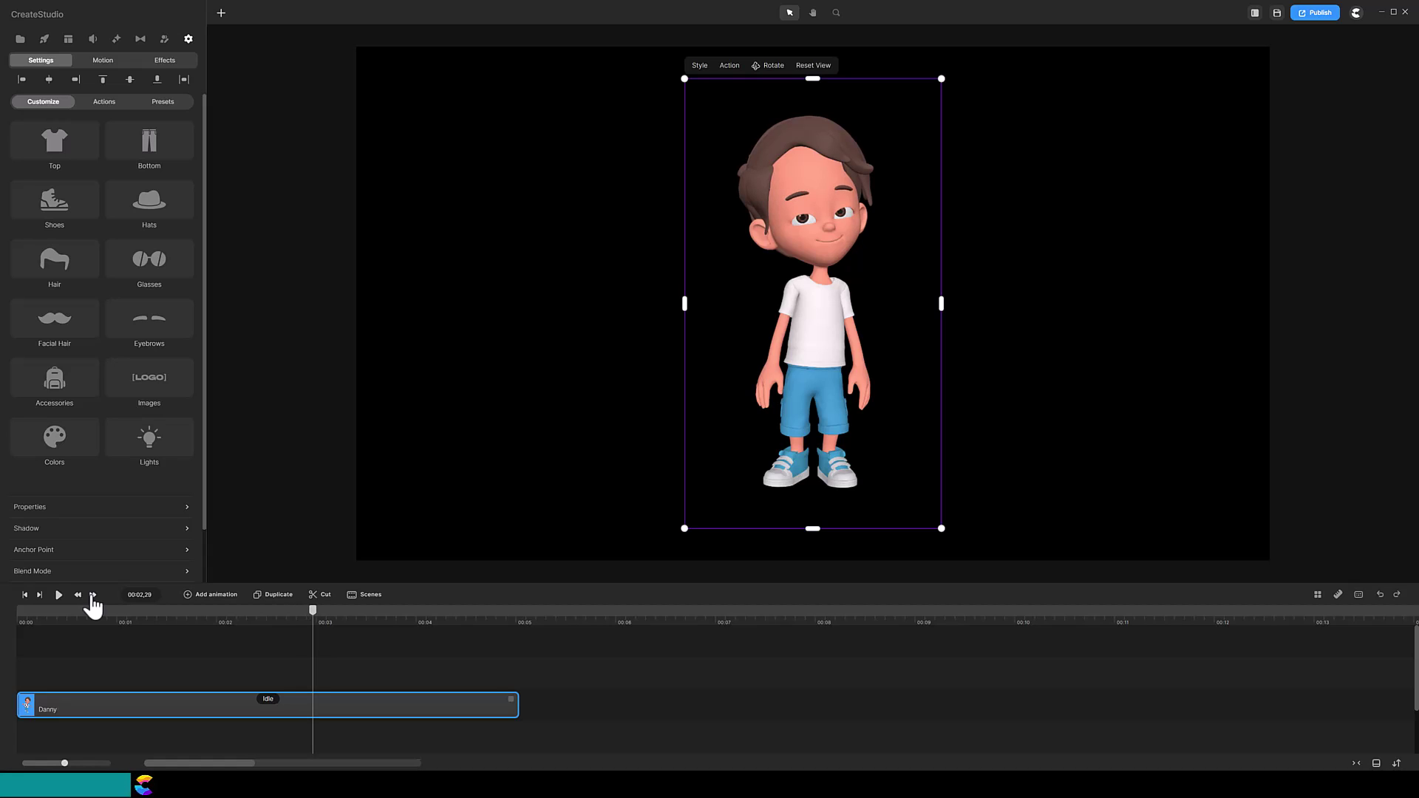
left_click(93, 598)
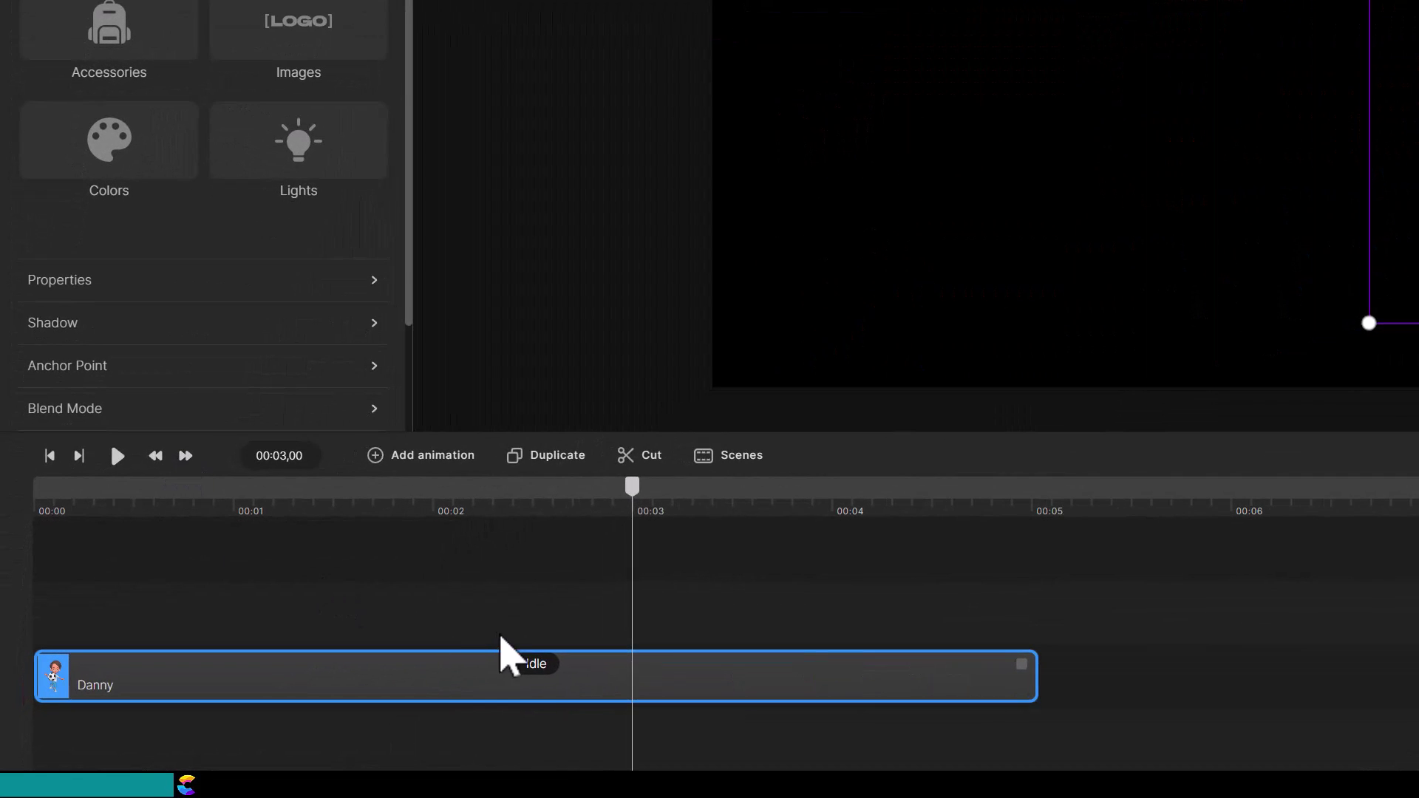
Step: Inspect the Idle clip's Change Action and Eye Blinking options, close them unchanged, and replay Danny
left_click(534, 664)
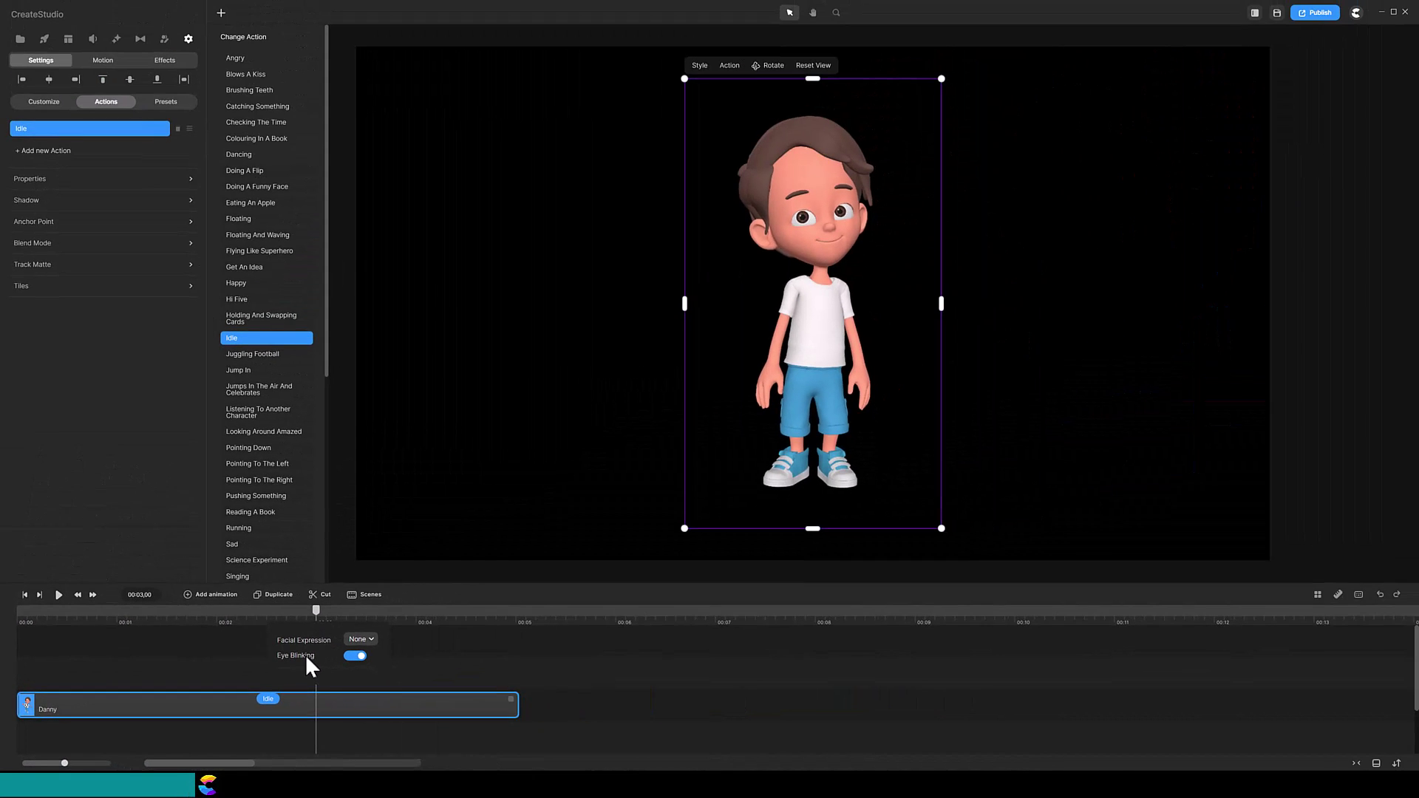
left_click(221, 673)
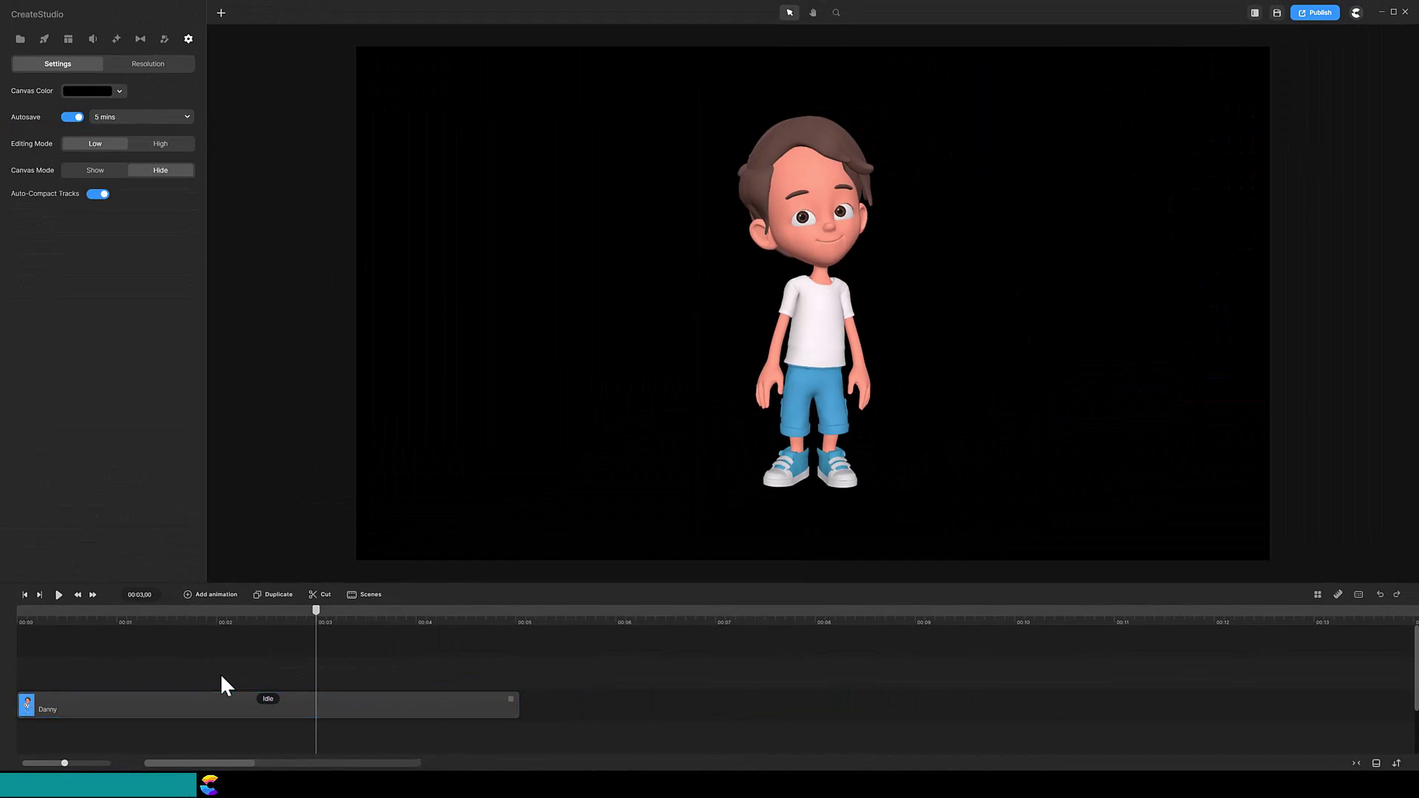
left_click(291, 706)
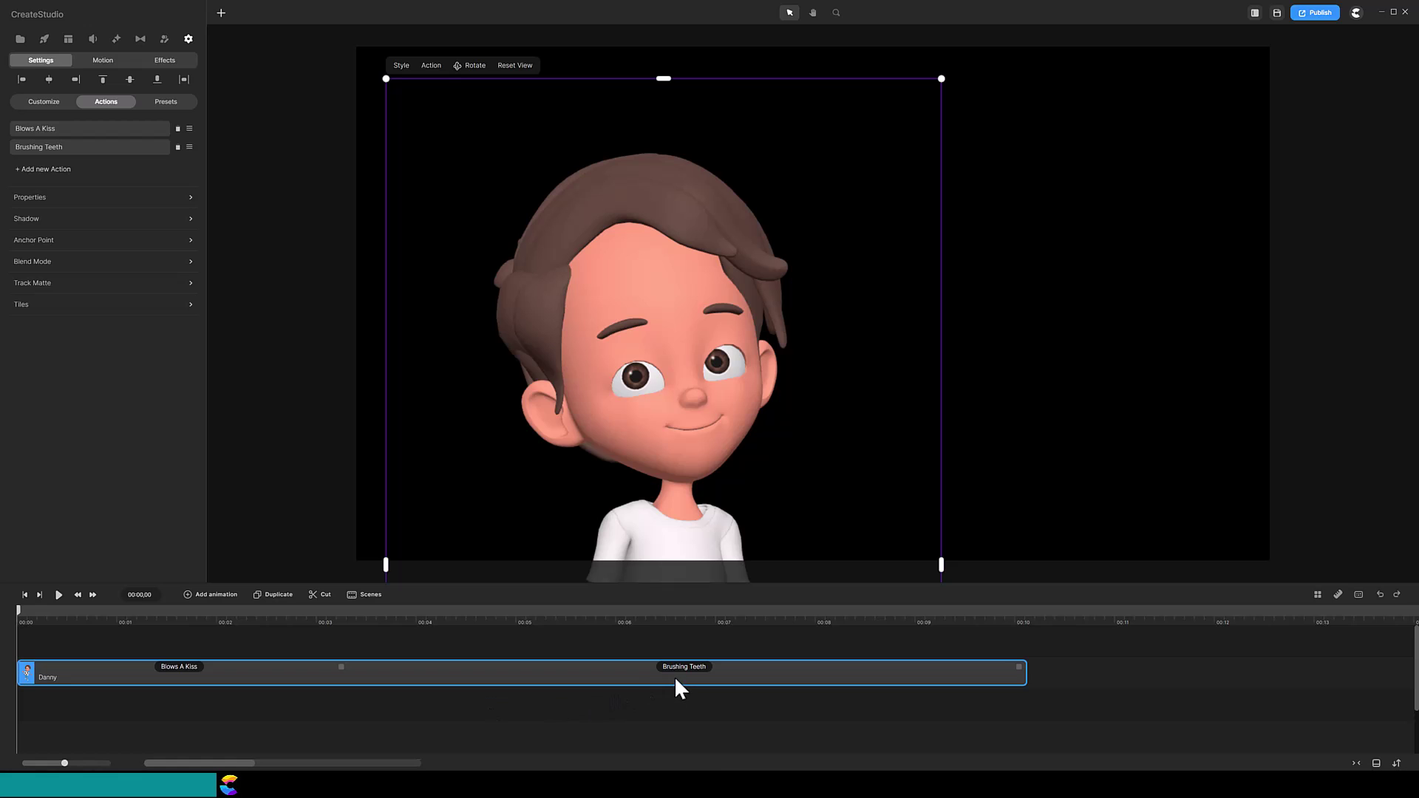
left_click(58, 596)
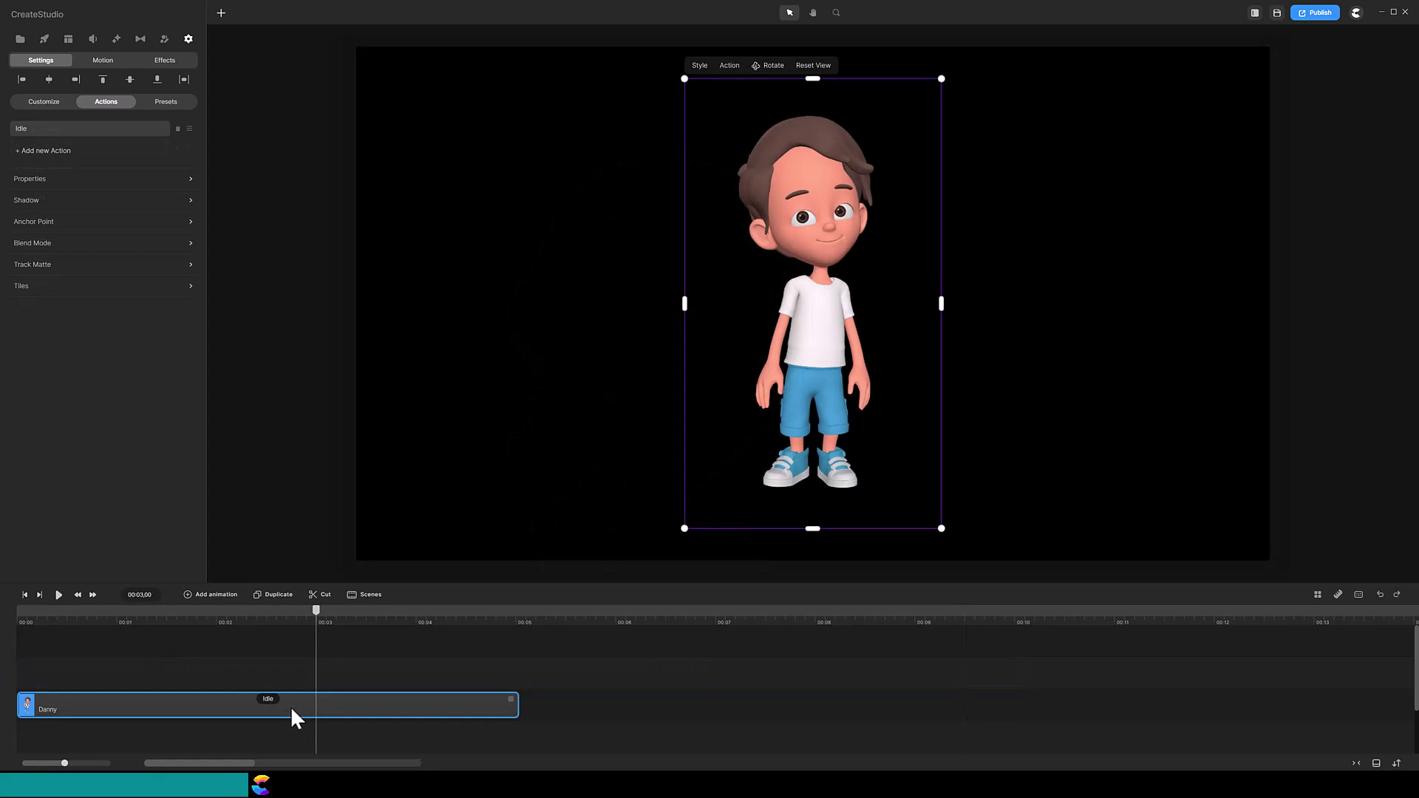
Step: Duplicate Danny's Idle clip onto a new track and scrub between 00:02,27 and 00:03,29 to check the eyes
left_click(273, 600)
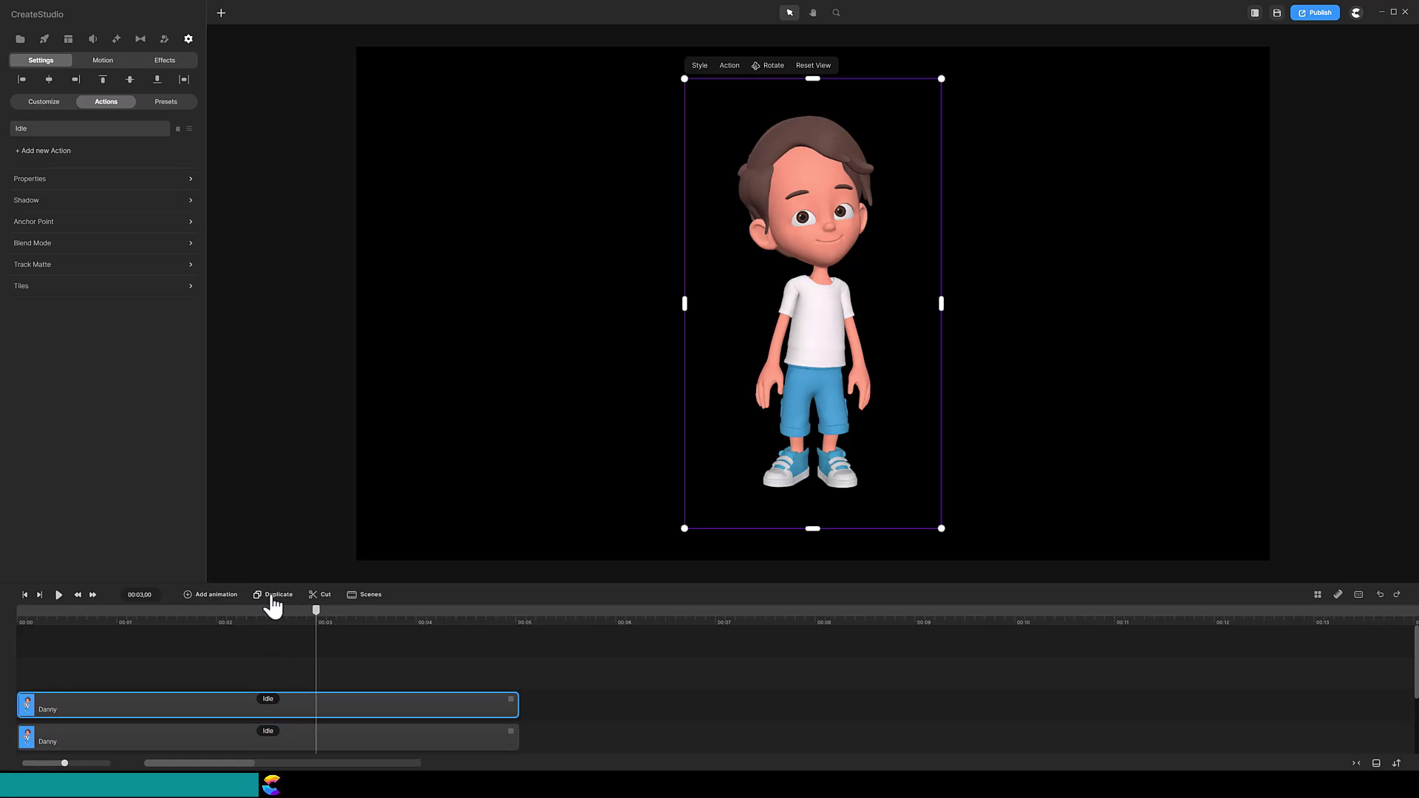
key("ctrl+d")
left_click_drag(314, 615, 423, 625)
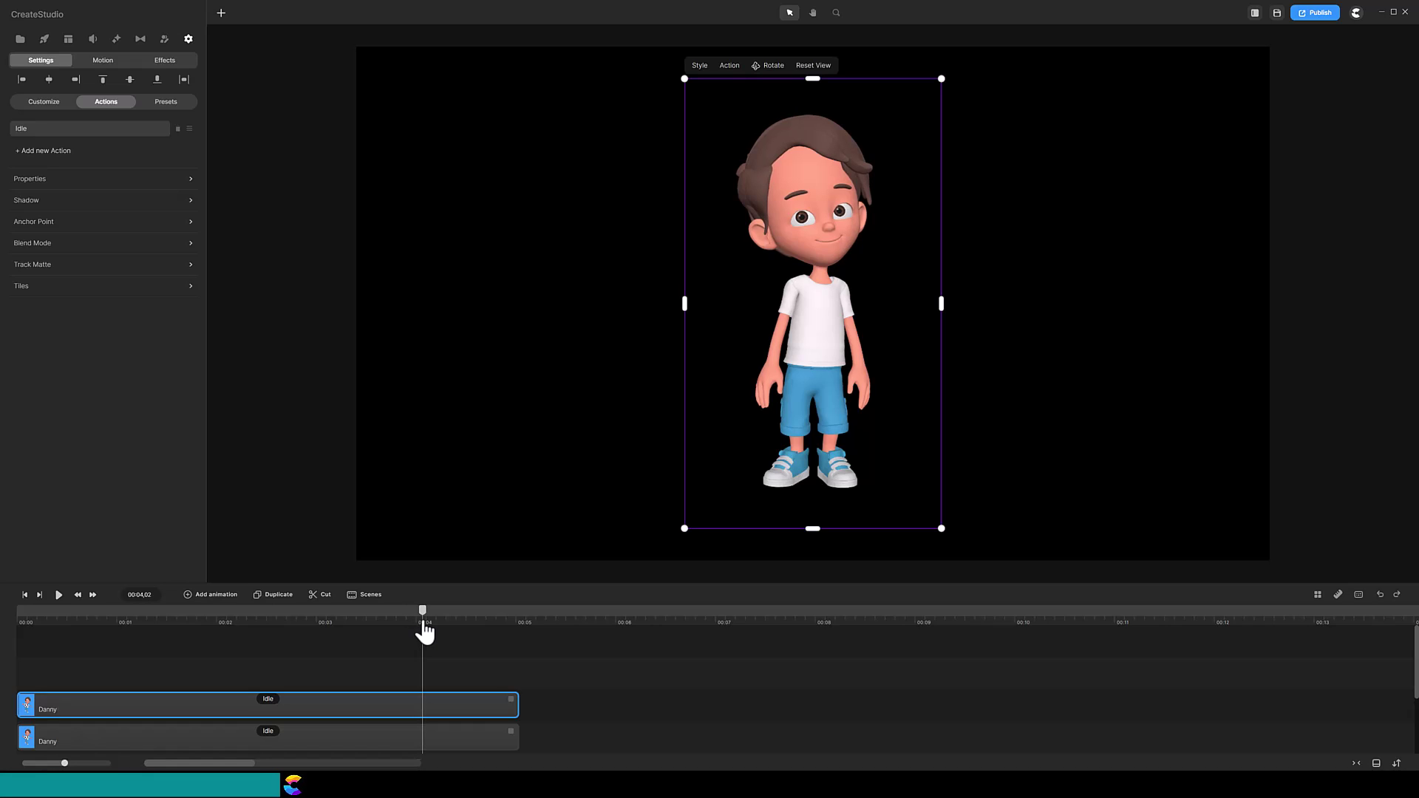
left_click_drag(423, 623, 397, 627)
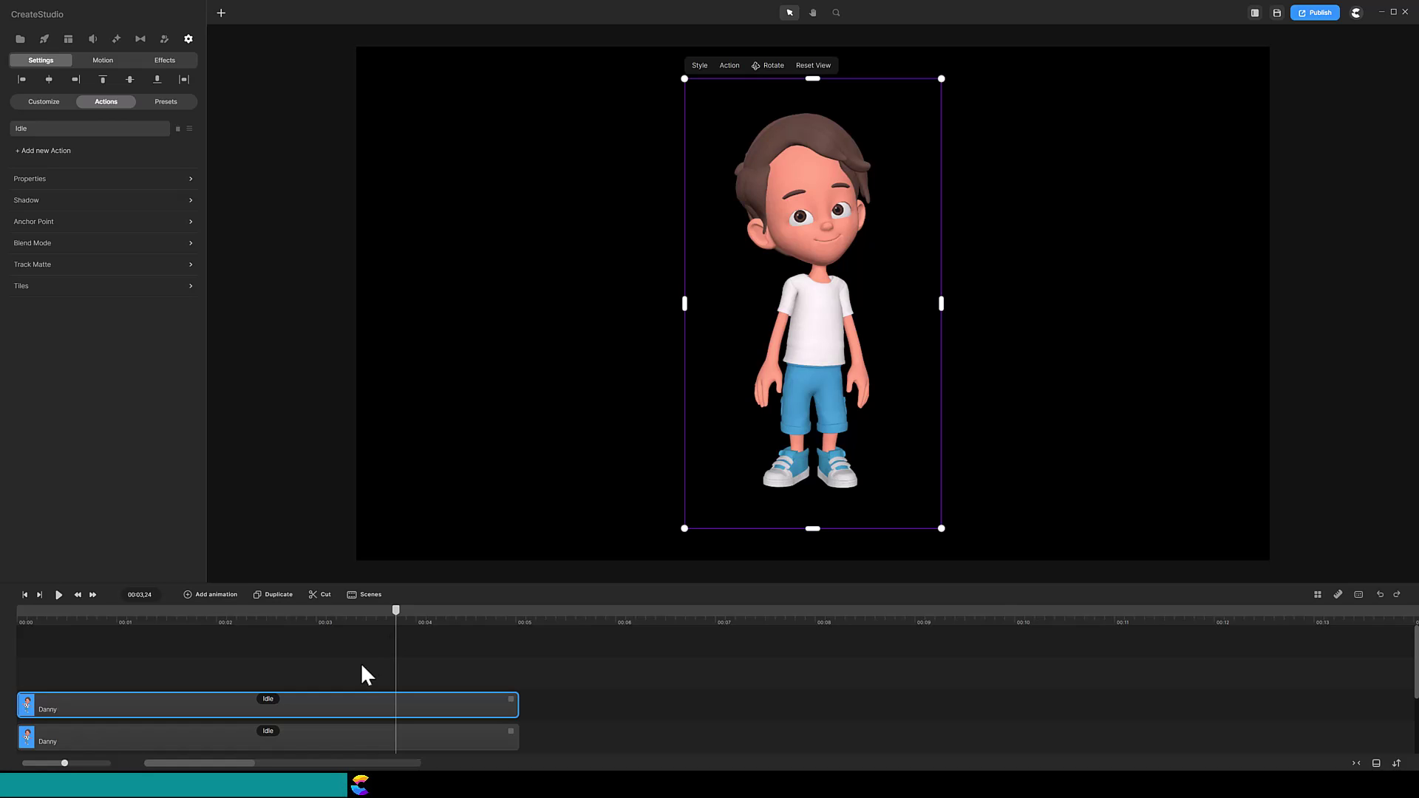
Step: Rename the top Danny layer to 'Right Eye'
right_click(340, 708)
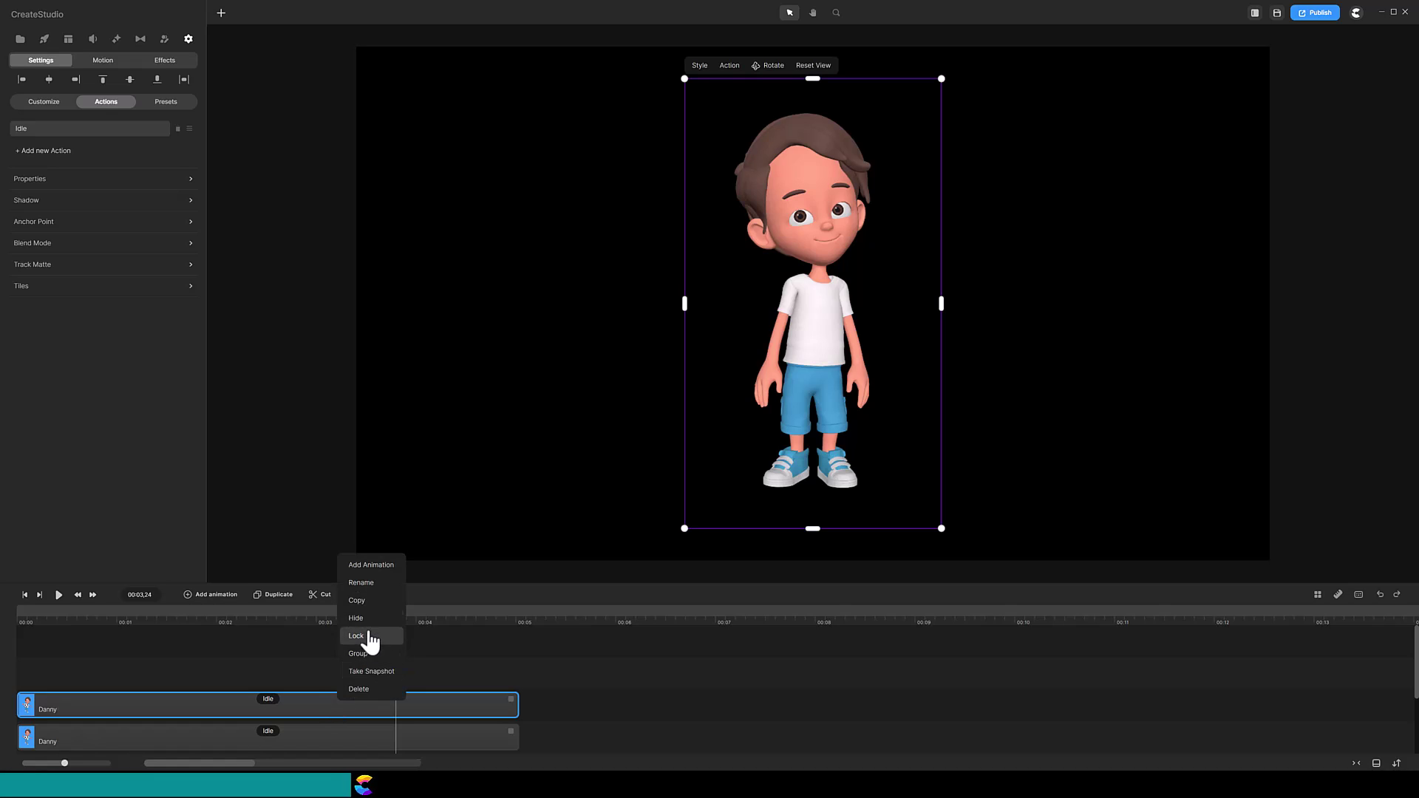
left_click(370, 583)
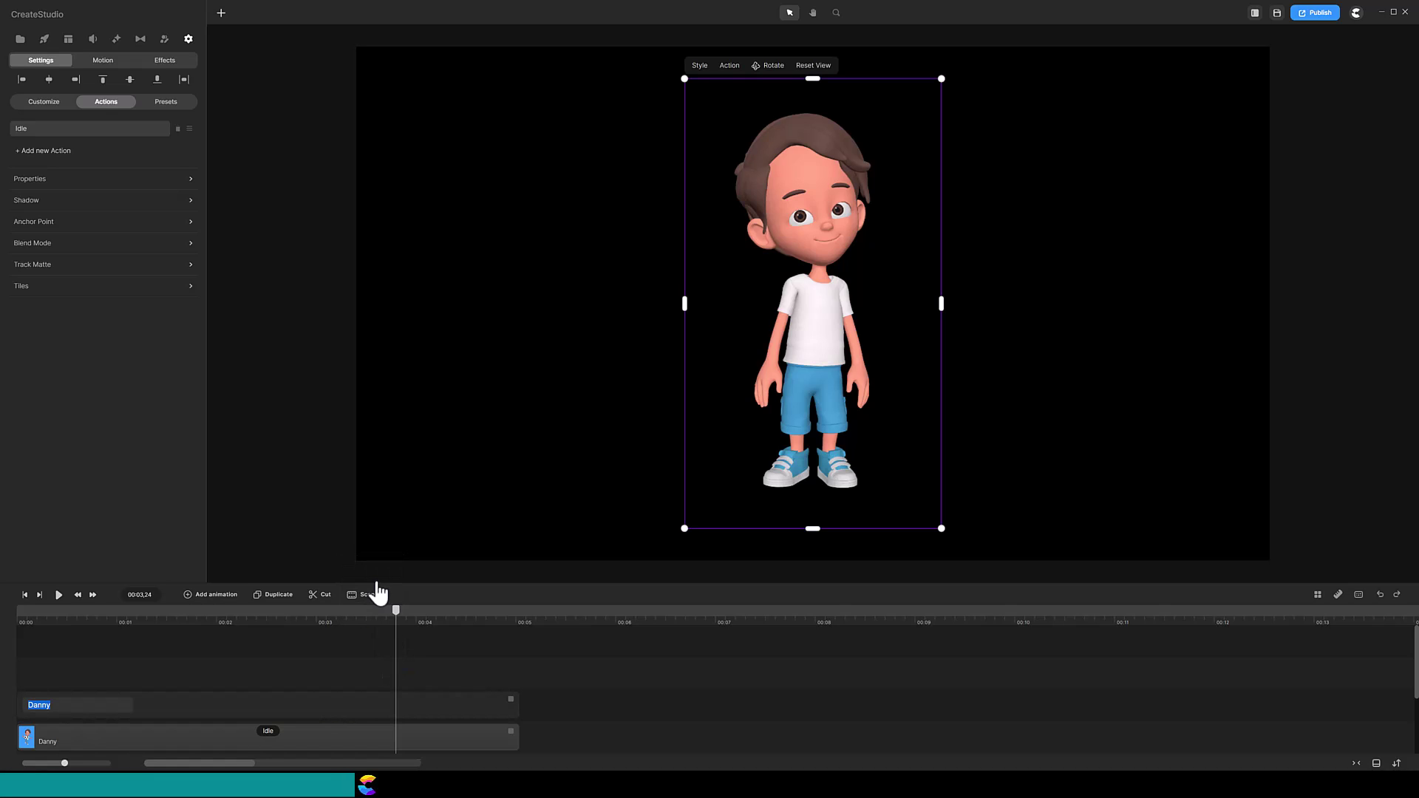
type("Right E")
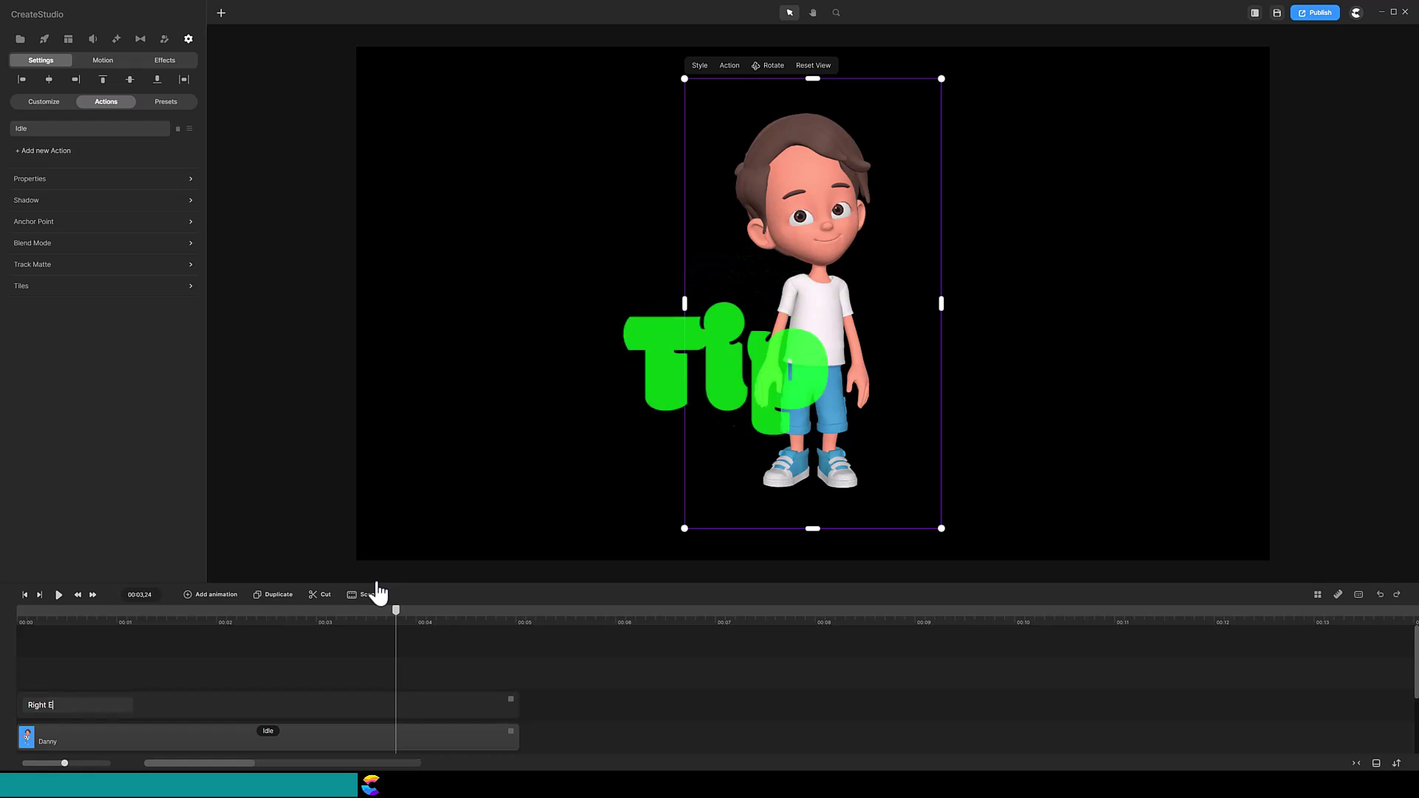
type("ye")
key("Return")
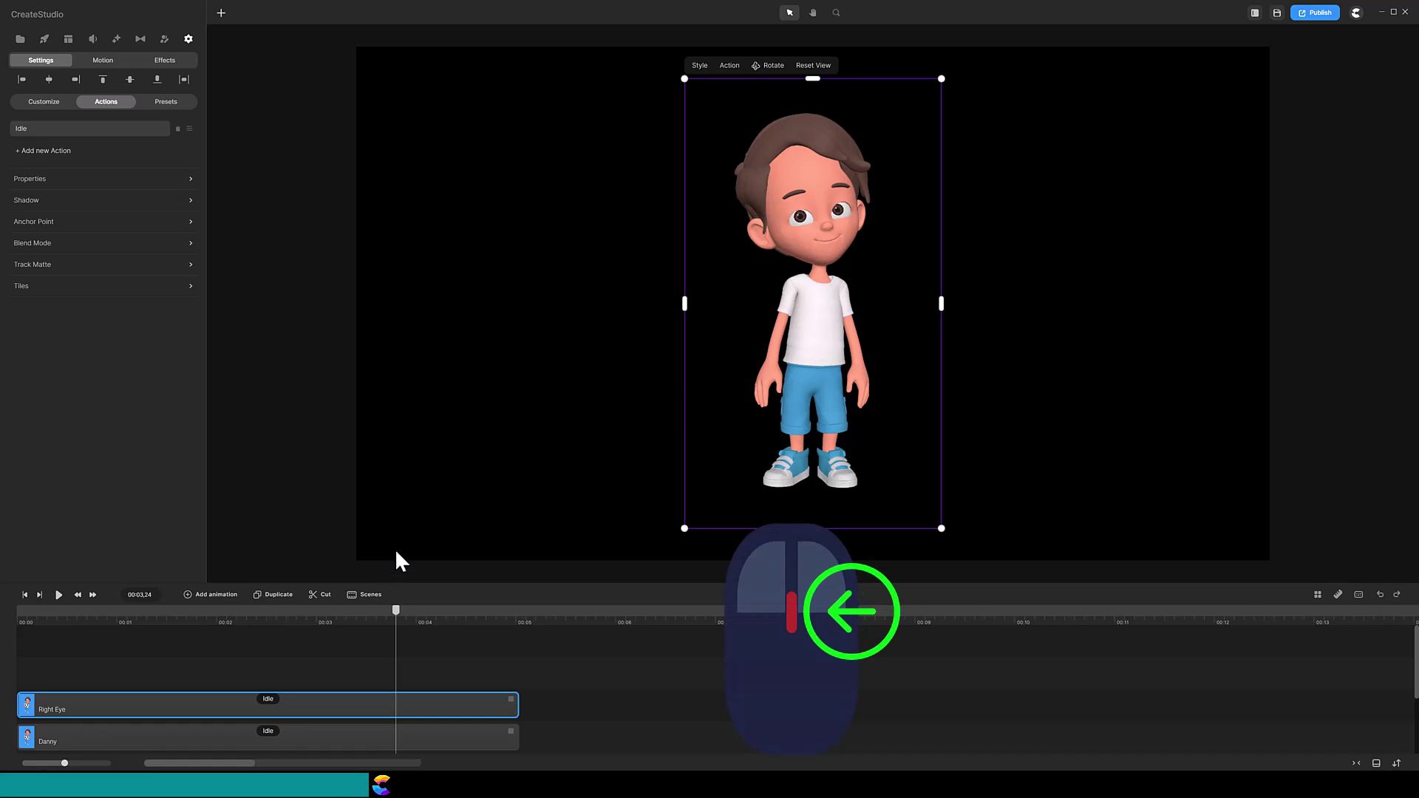
Step: Zoom and pan the canvas in on Danny's face
scroll(397, 554, "up", 3)
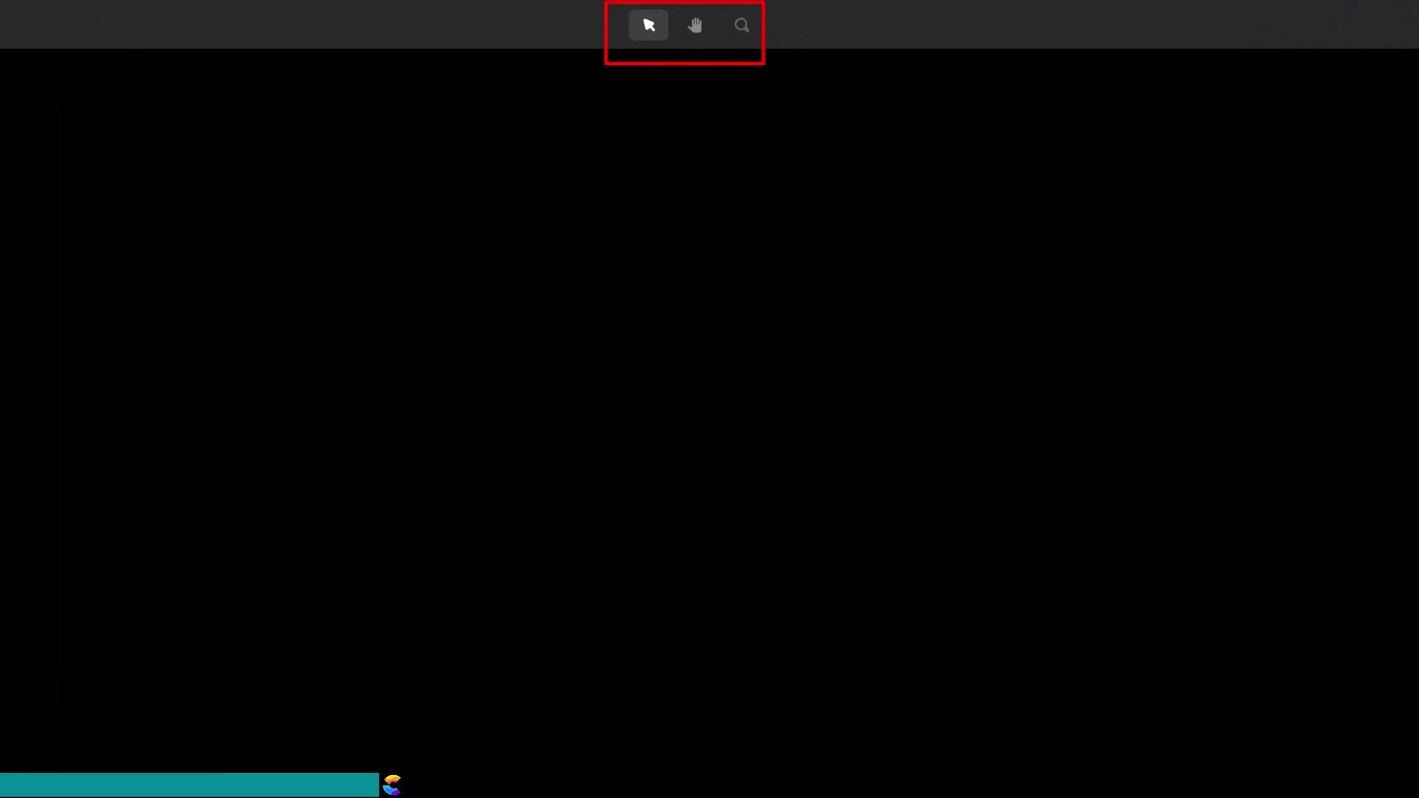
key("space")
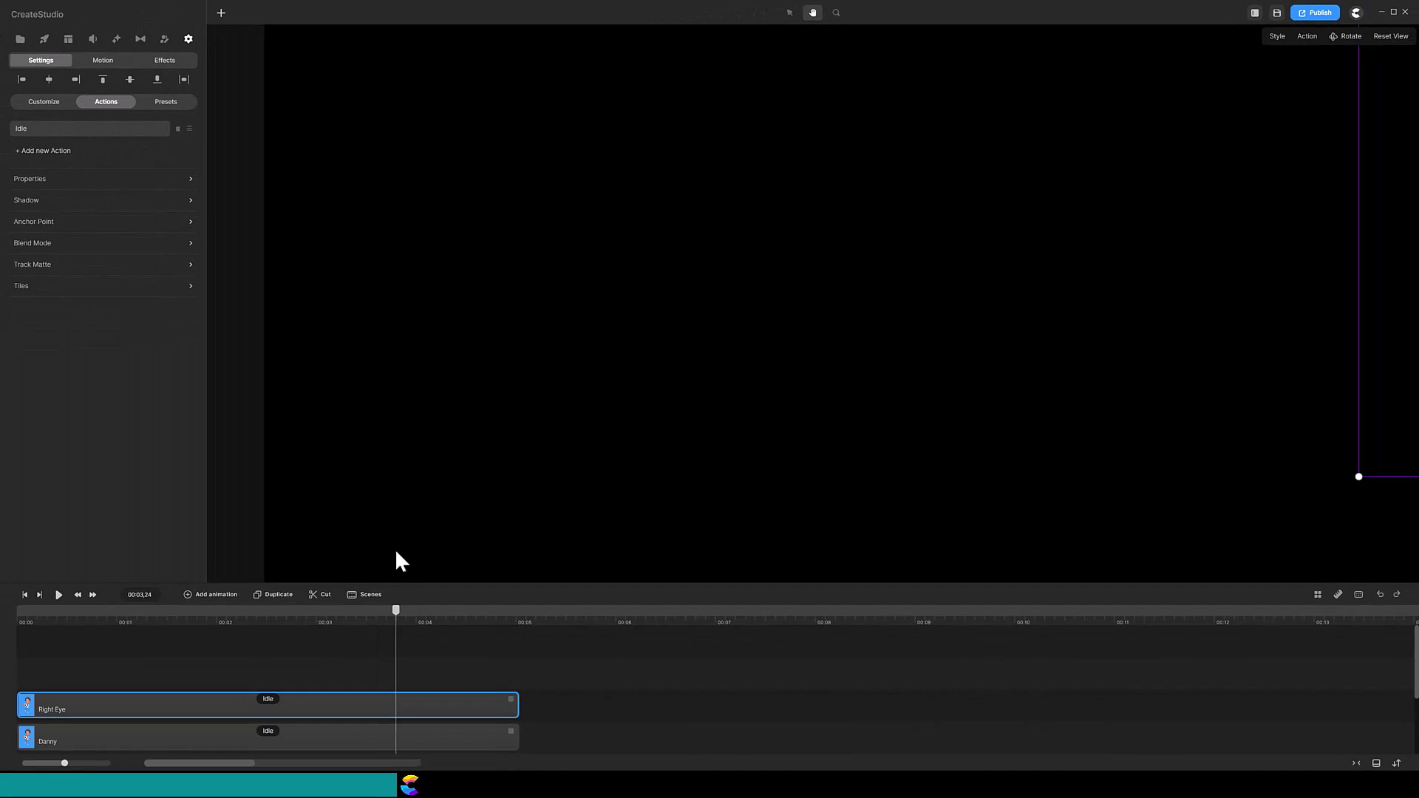
left_click_drag(1174, 332, 959, 484)
Step: Add a blue circle at 15% scale over Danny's right eye and trim its clip to under a second
key("v")
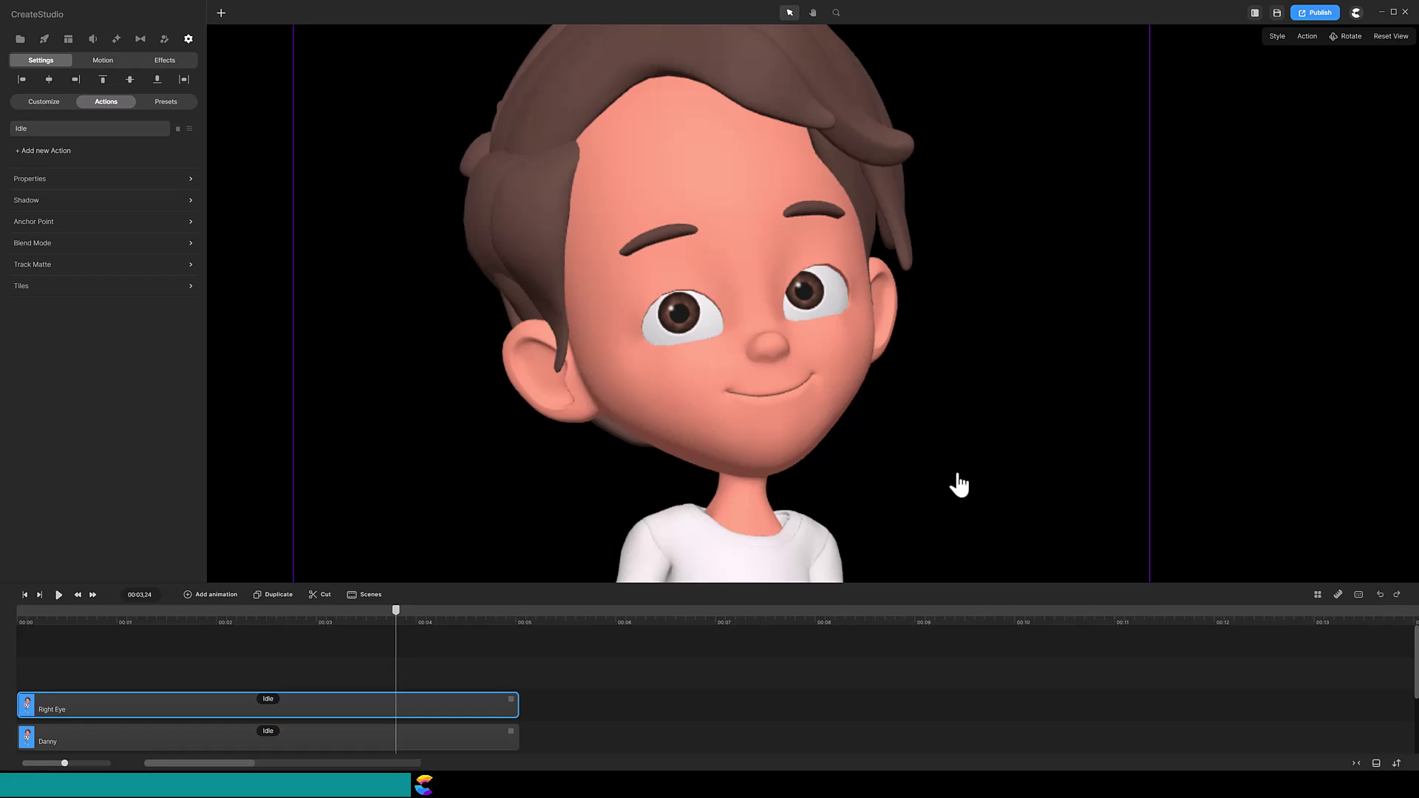
left_click(222, 15)
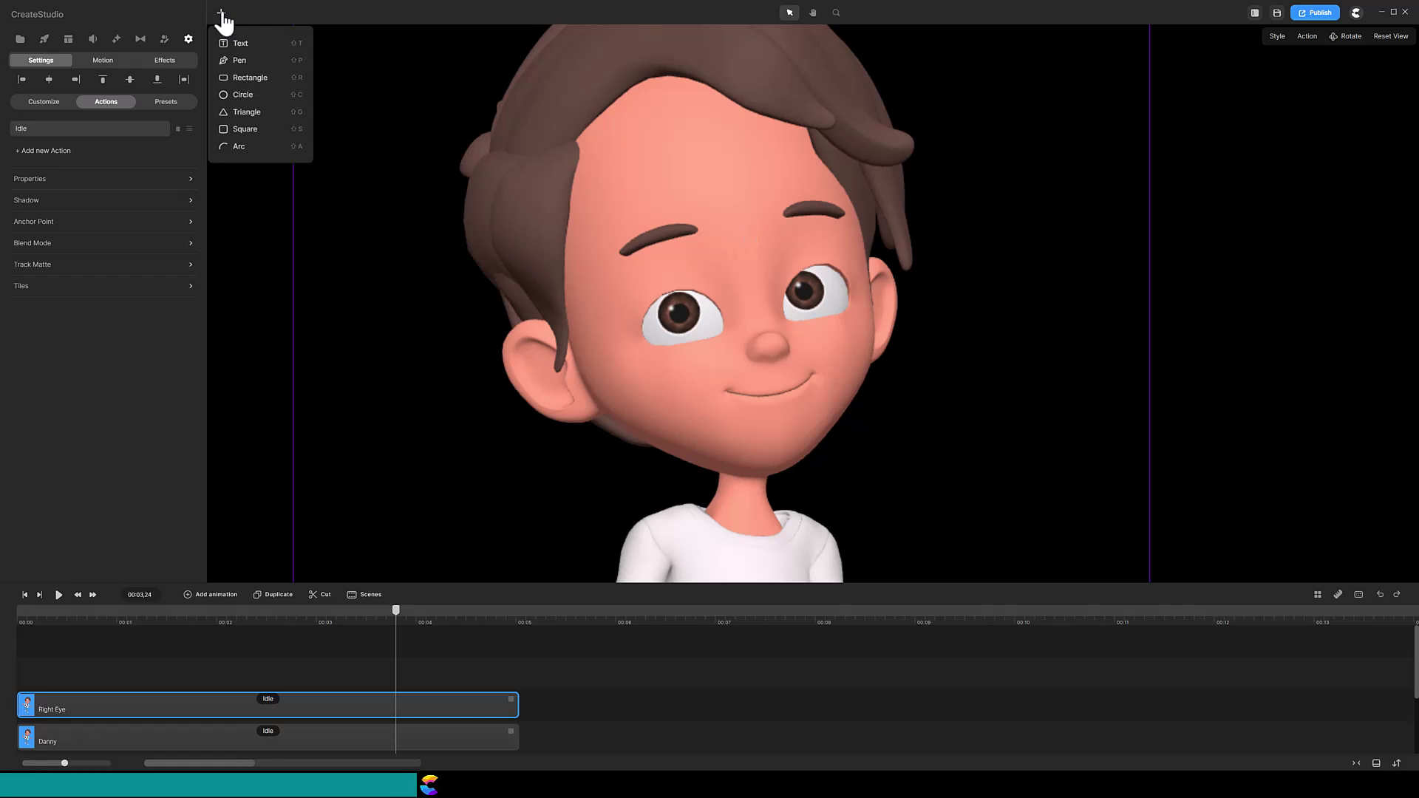
left_click(244, 97)
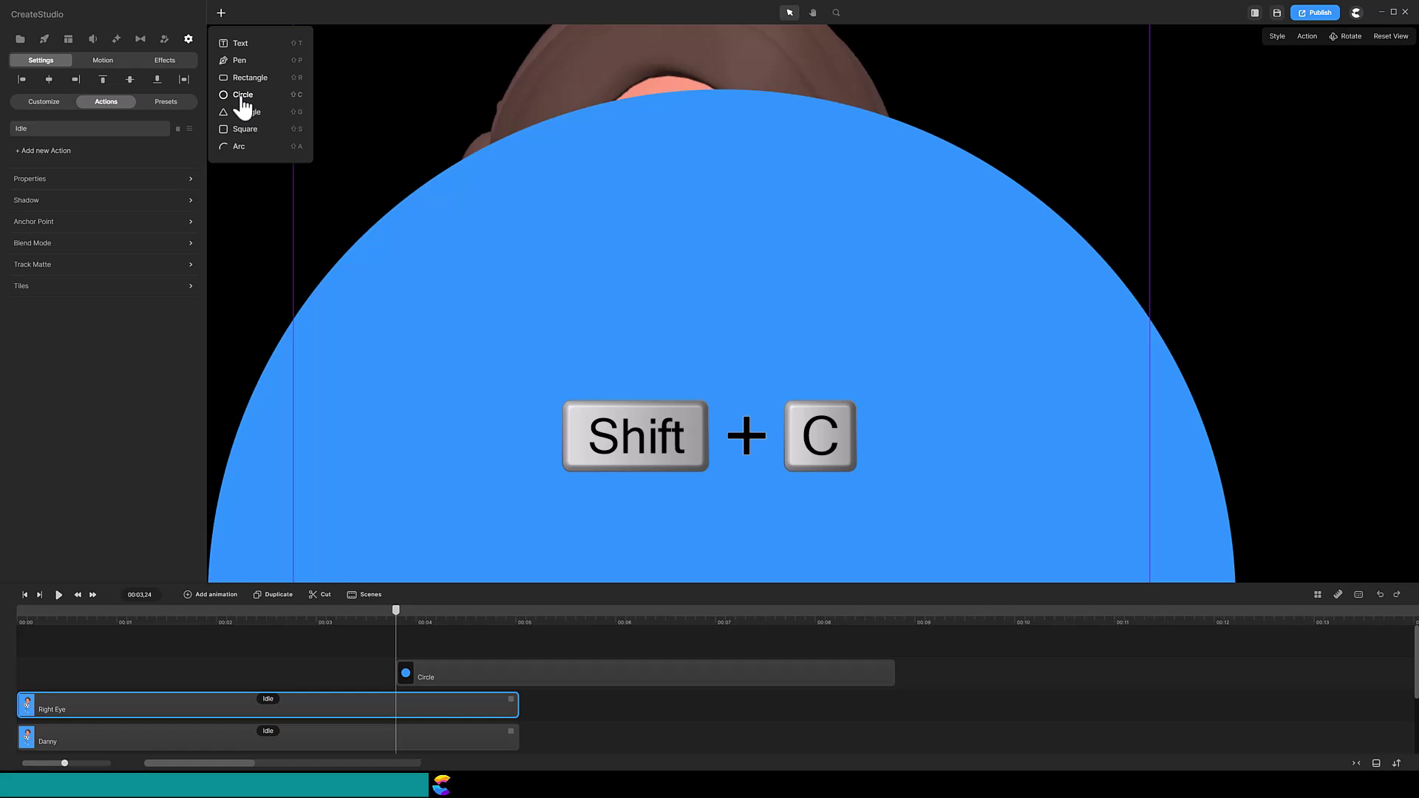
left_click(466, 673)
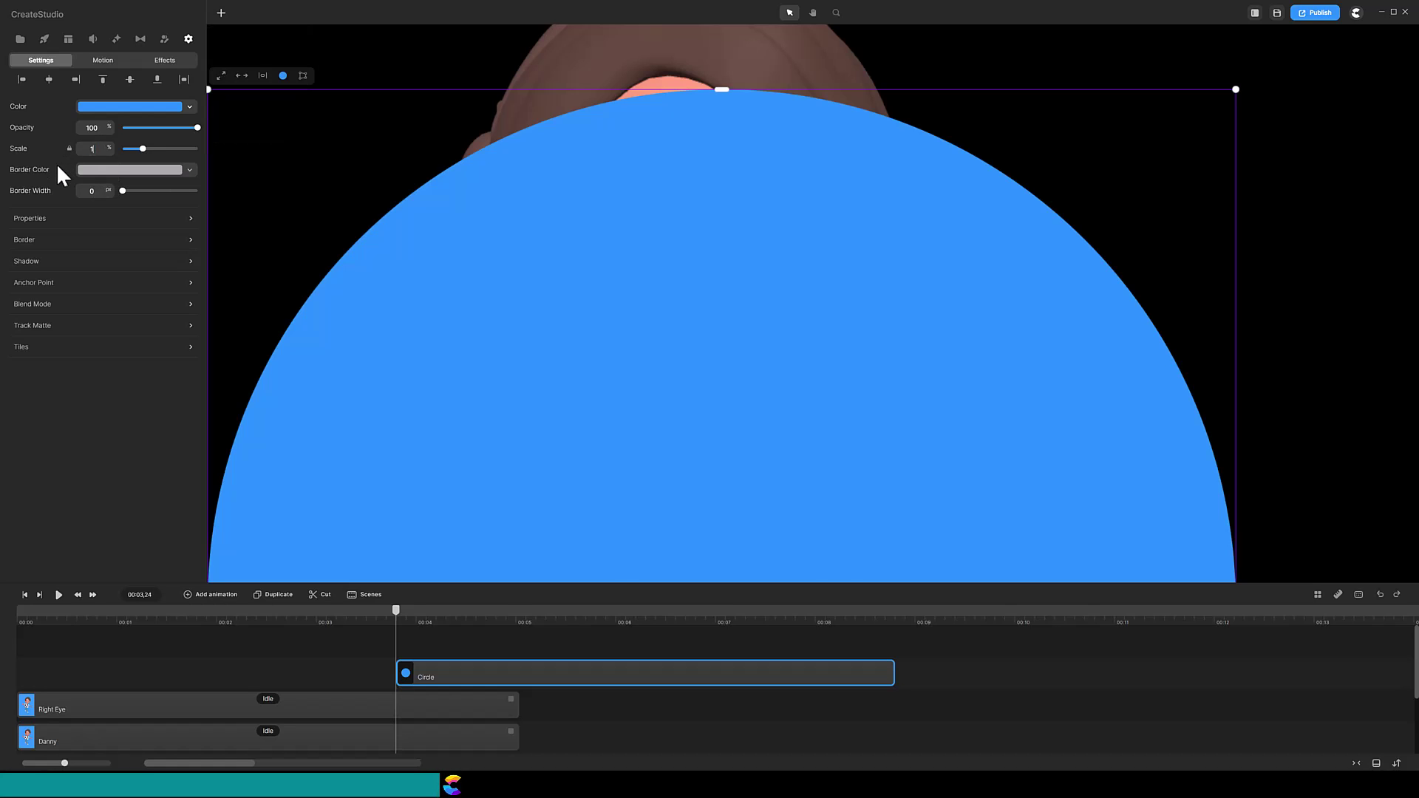
key("Return")
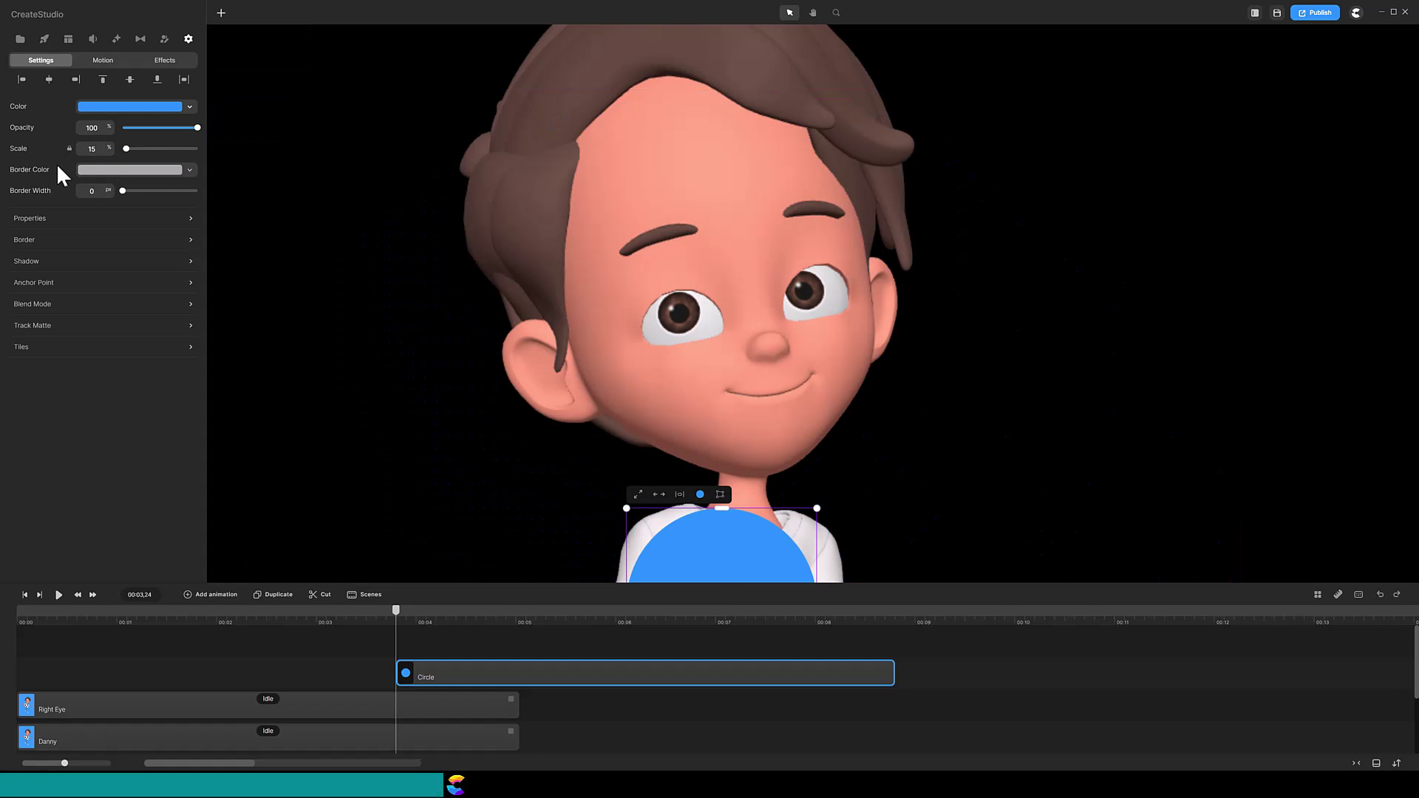
left_click_drag(725, 570, 681, 243)
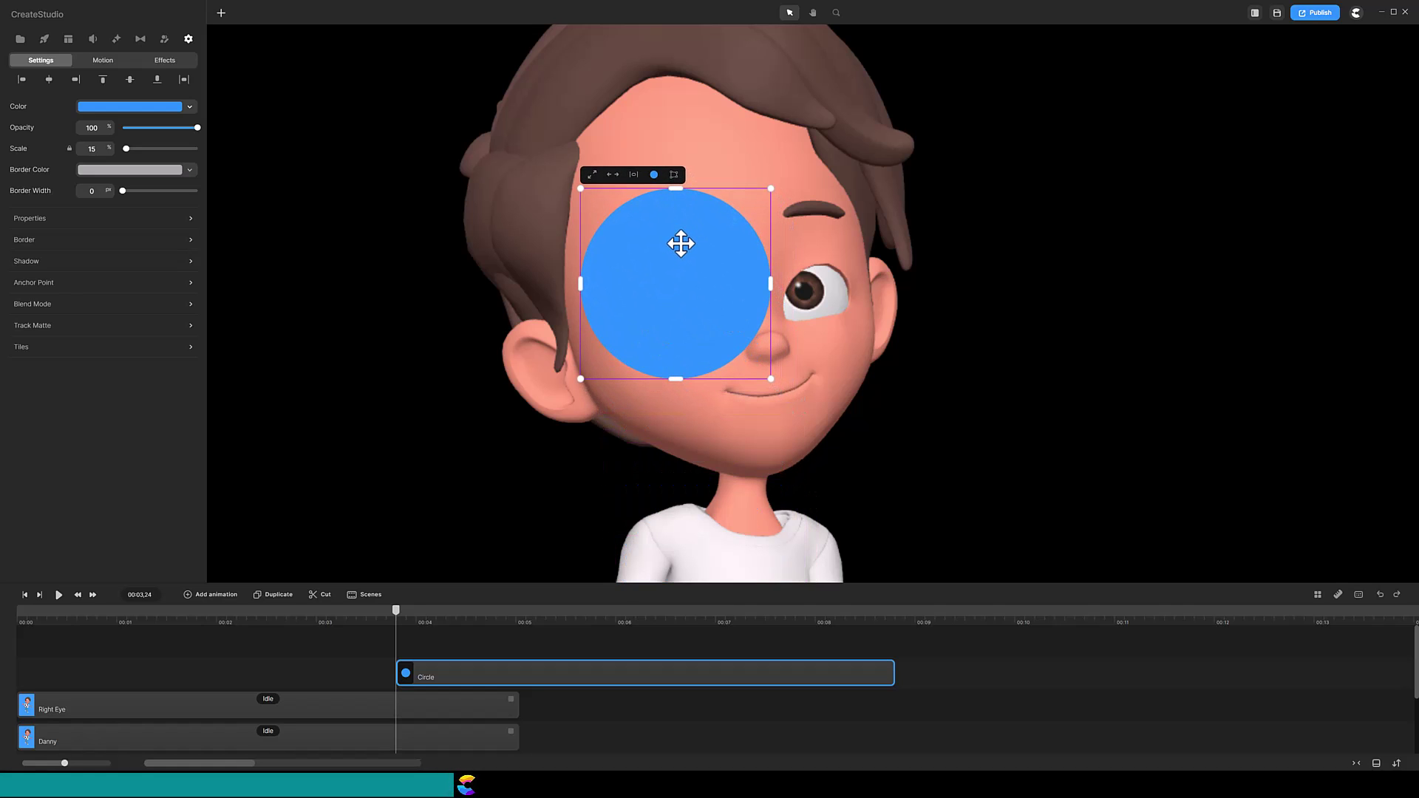
left_click_drag(891, 675, 488, 675)
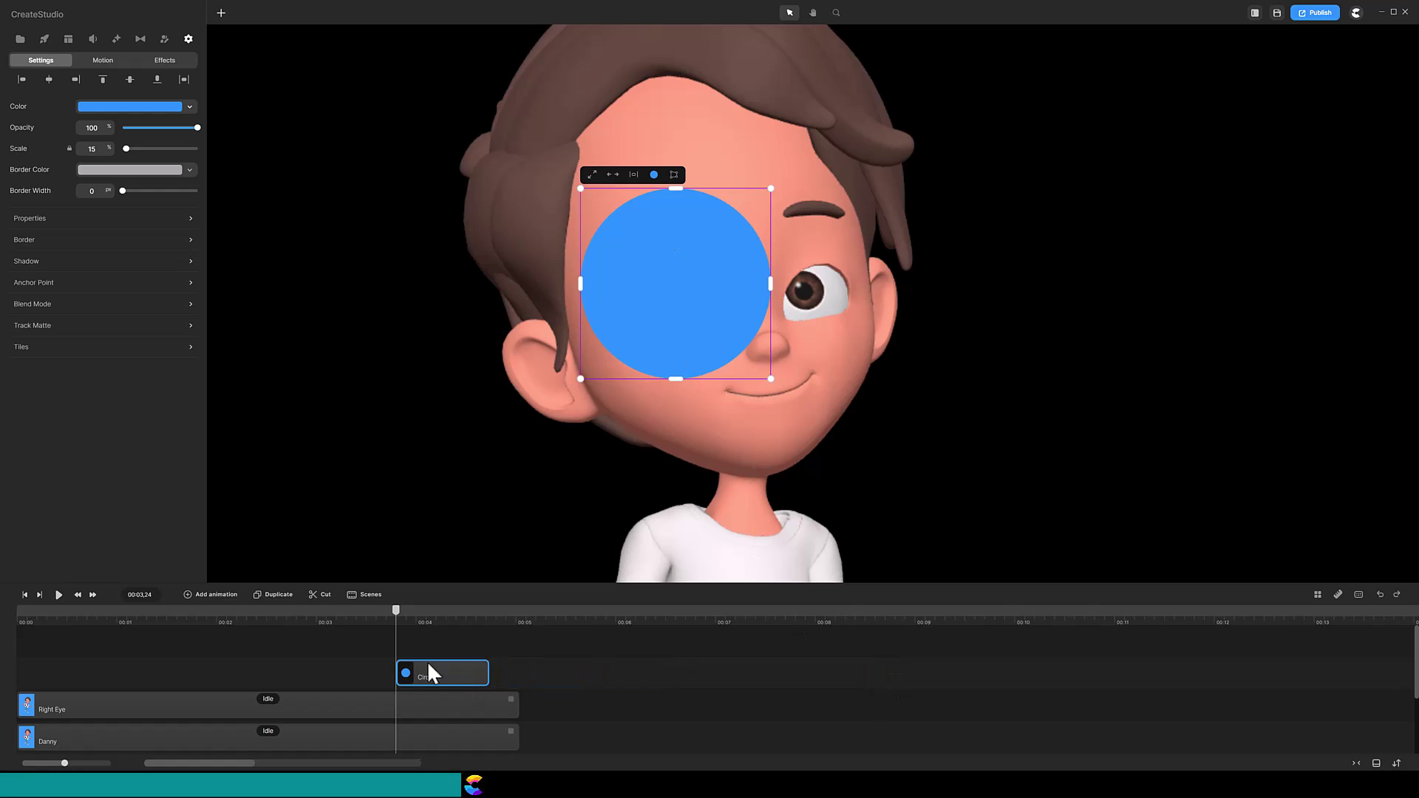
mouse_move(399, 621)
left_mouse_down()
mouse_move(473, 620)
mouse_move(409, 621)
left_mouse_up()
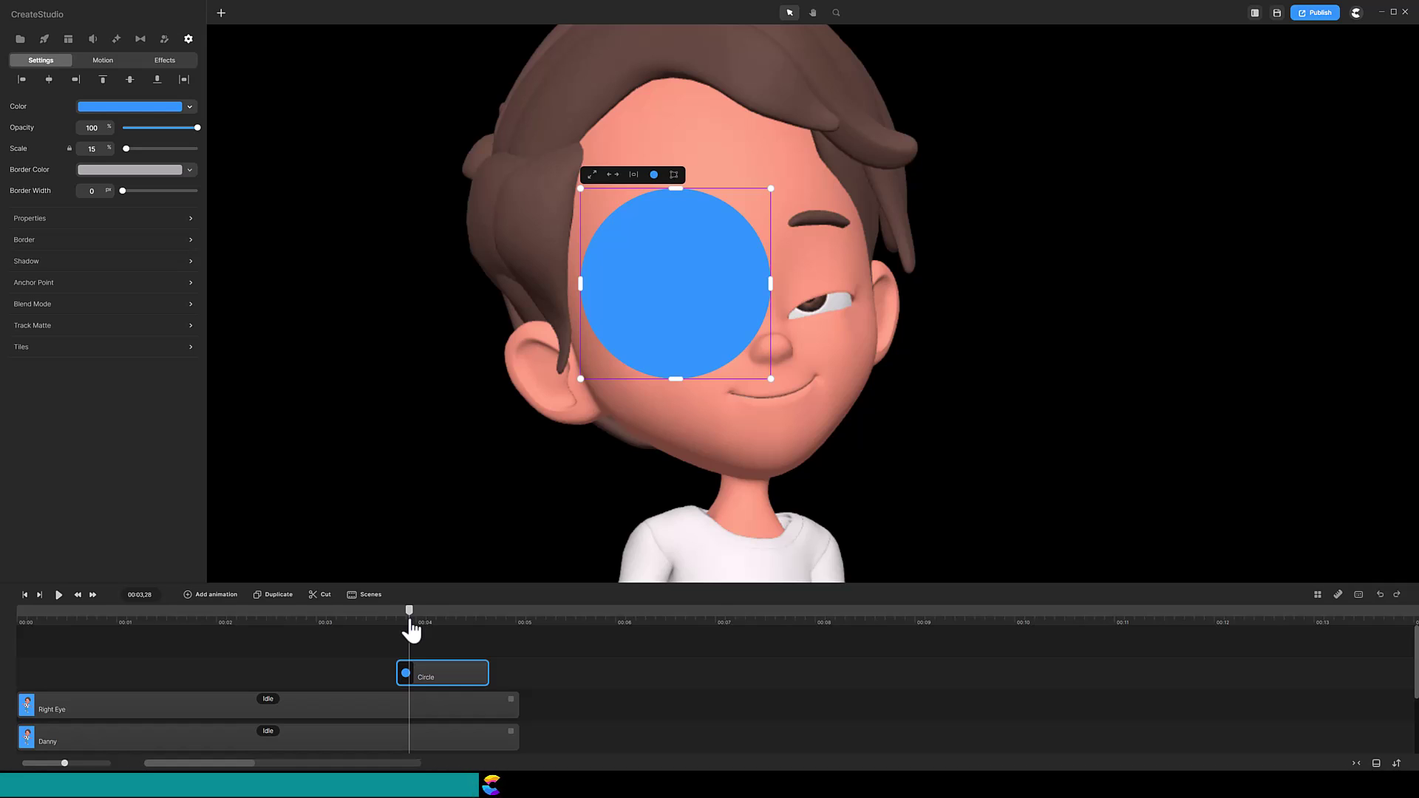
Step: Check the wink from 00:03,24, then mask the Right Eye layer with the Circle
left_click(397, 619)
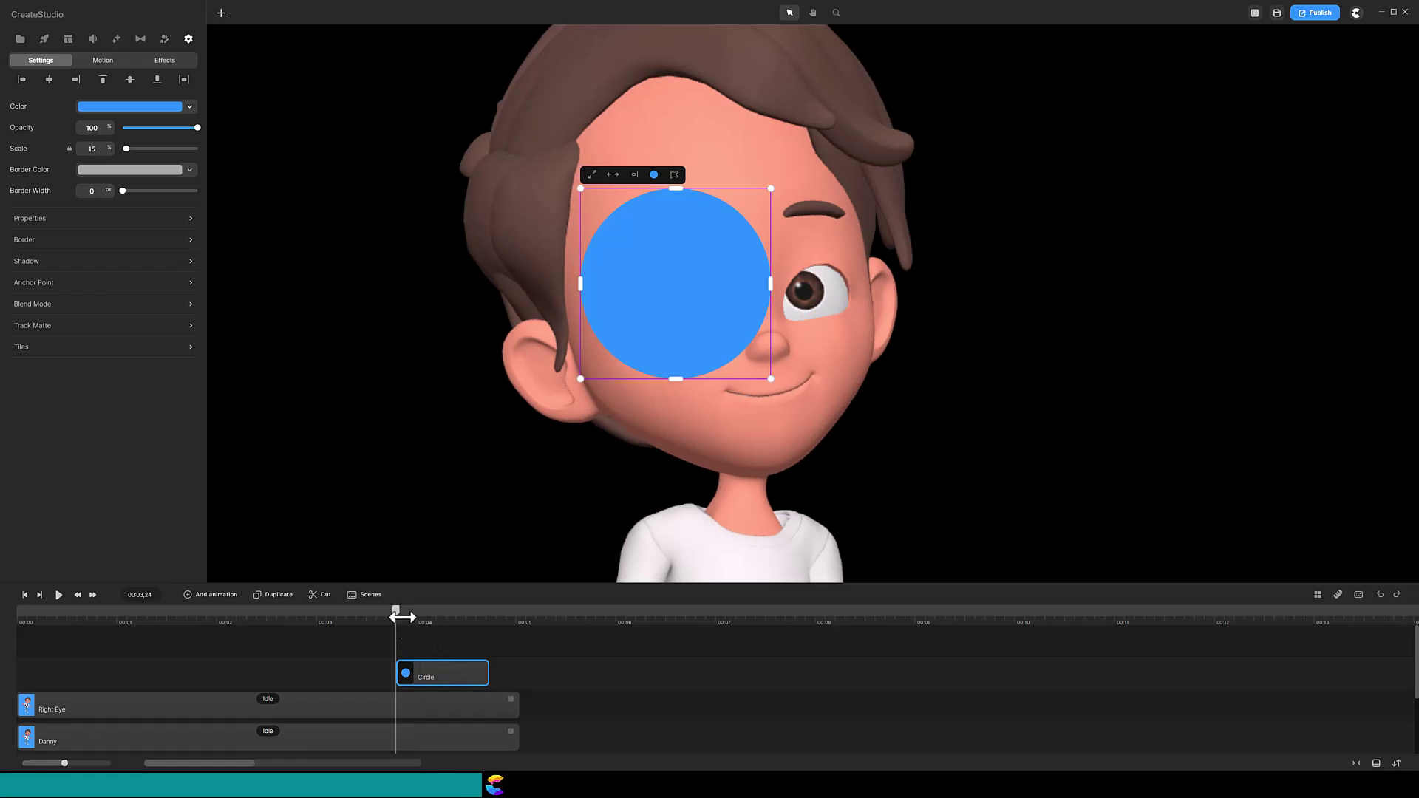
mouse_move(397, 618)
left_mouse_down()
mouse_move(473, 620)
mouse_move(409, 621)
left_mouse_up()
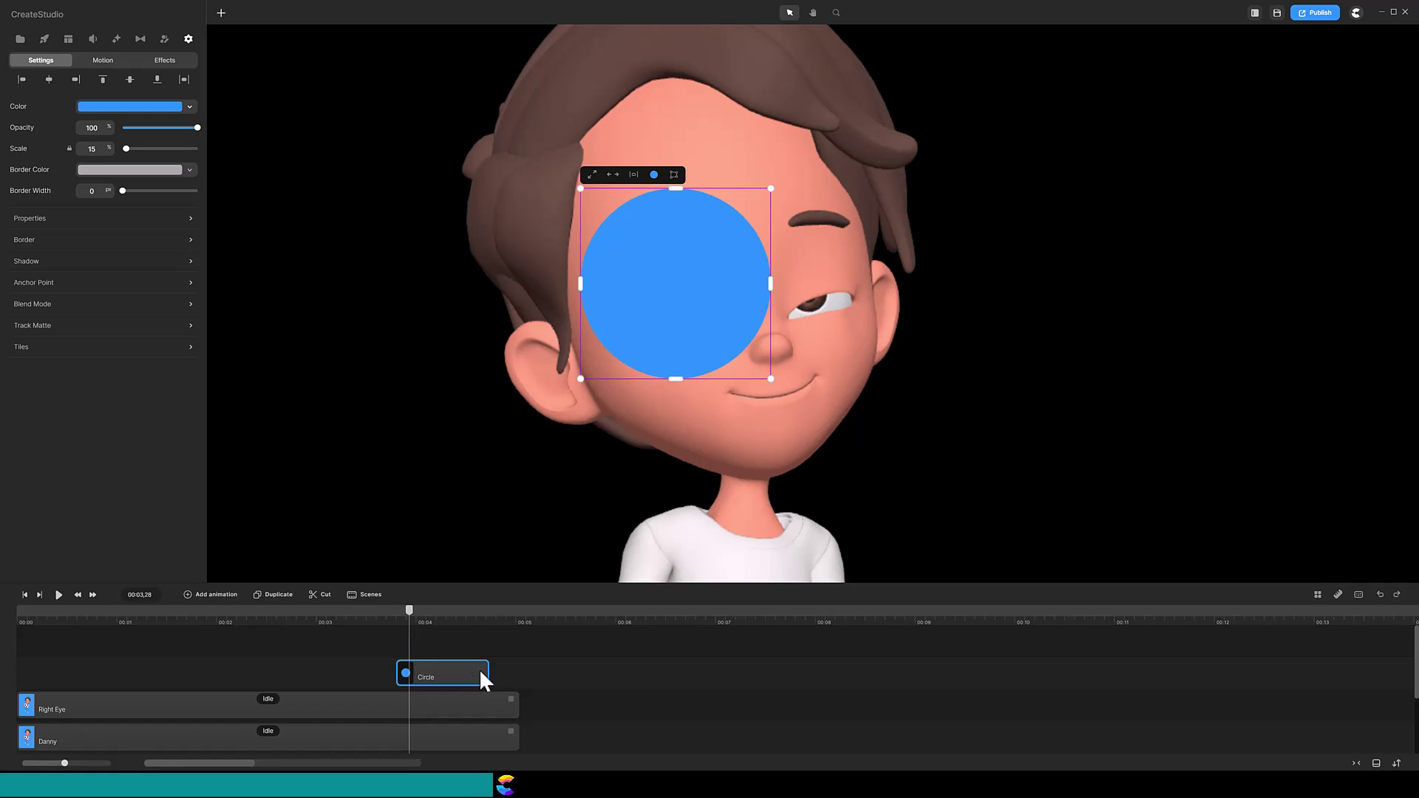
left_click_drag(541, 698, 416, 676)
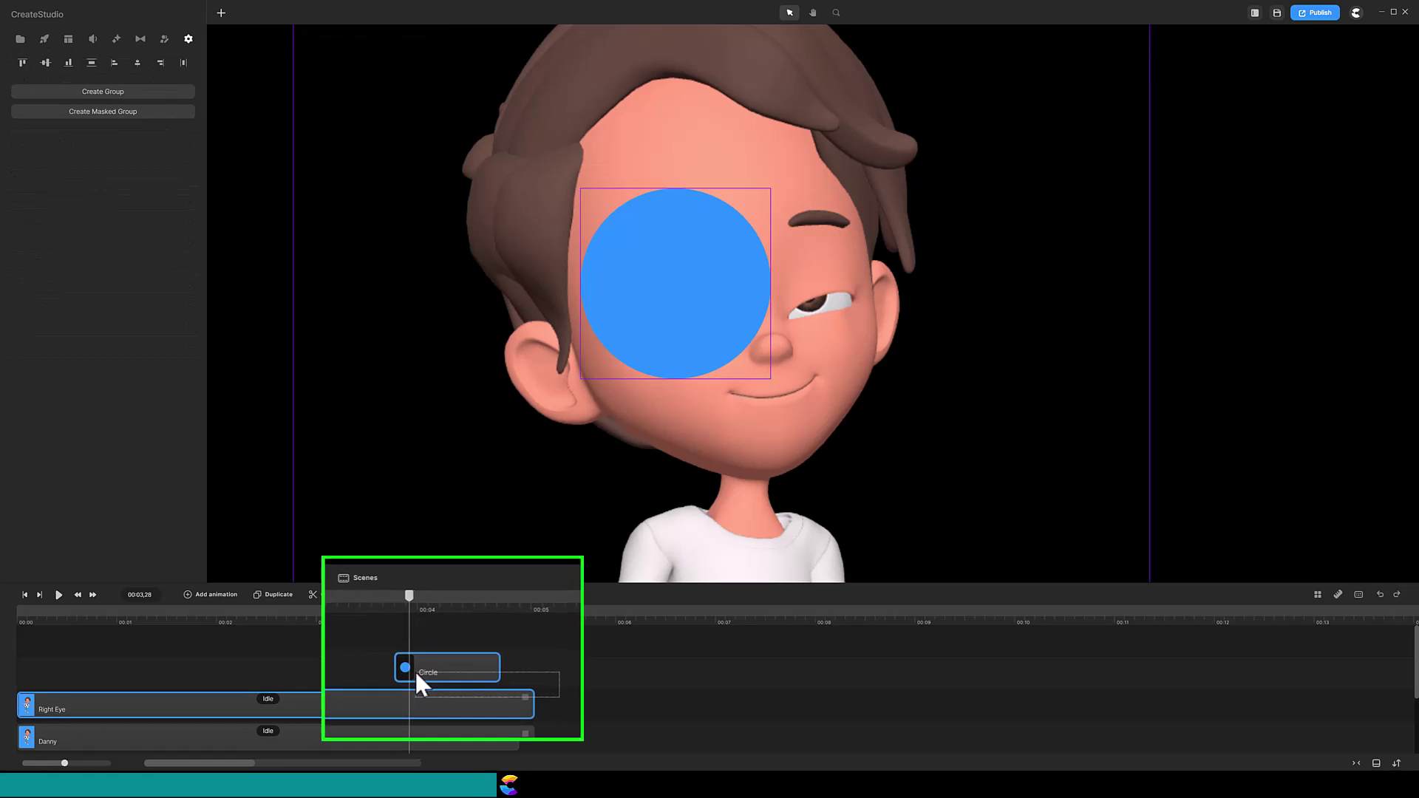
right_click(430, 678)
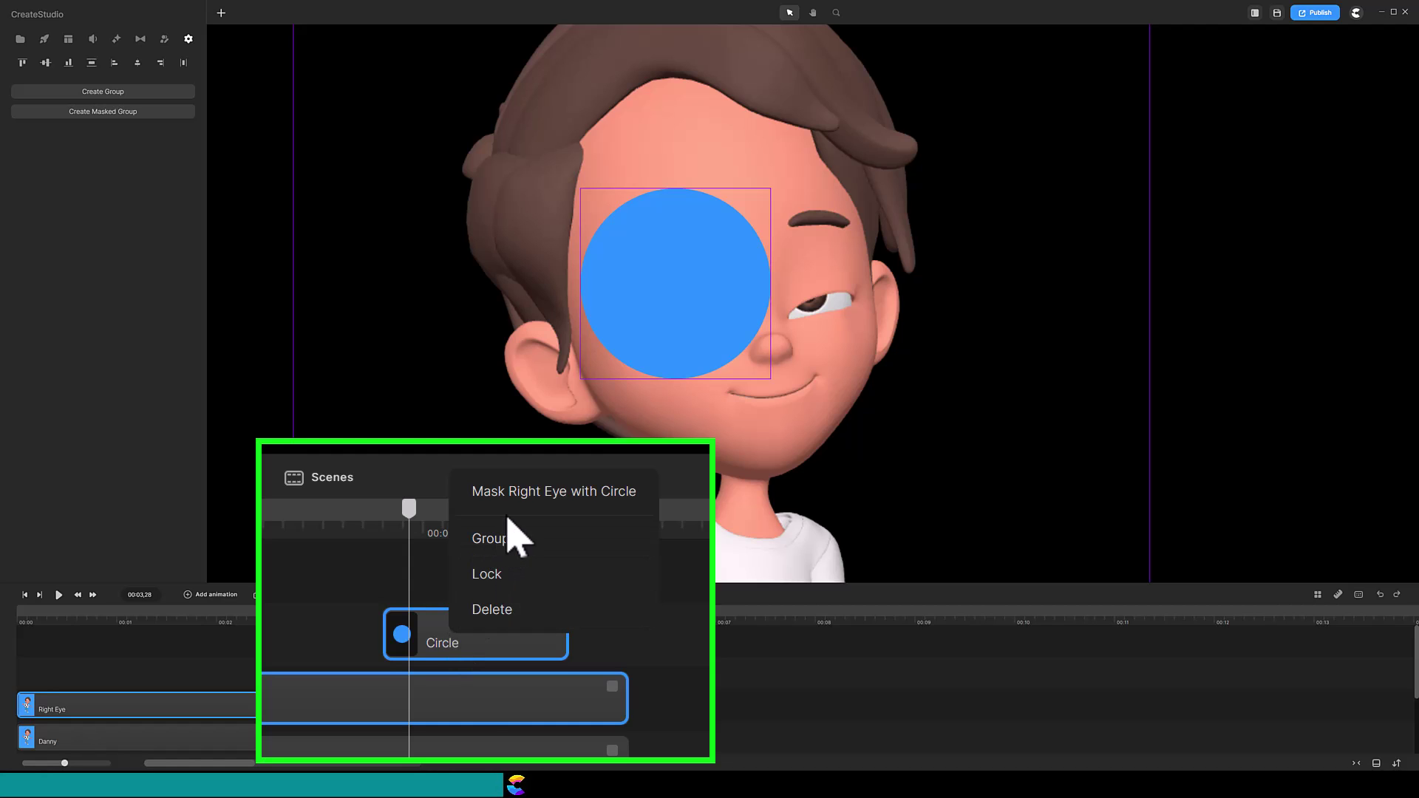
left_click(461, 602)
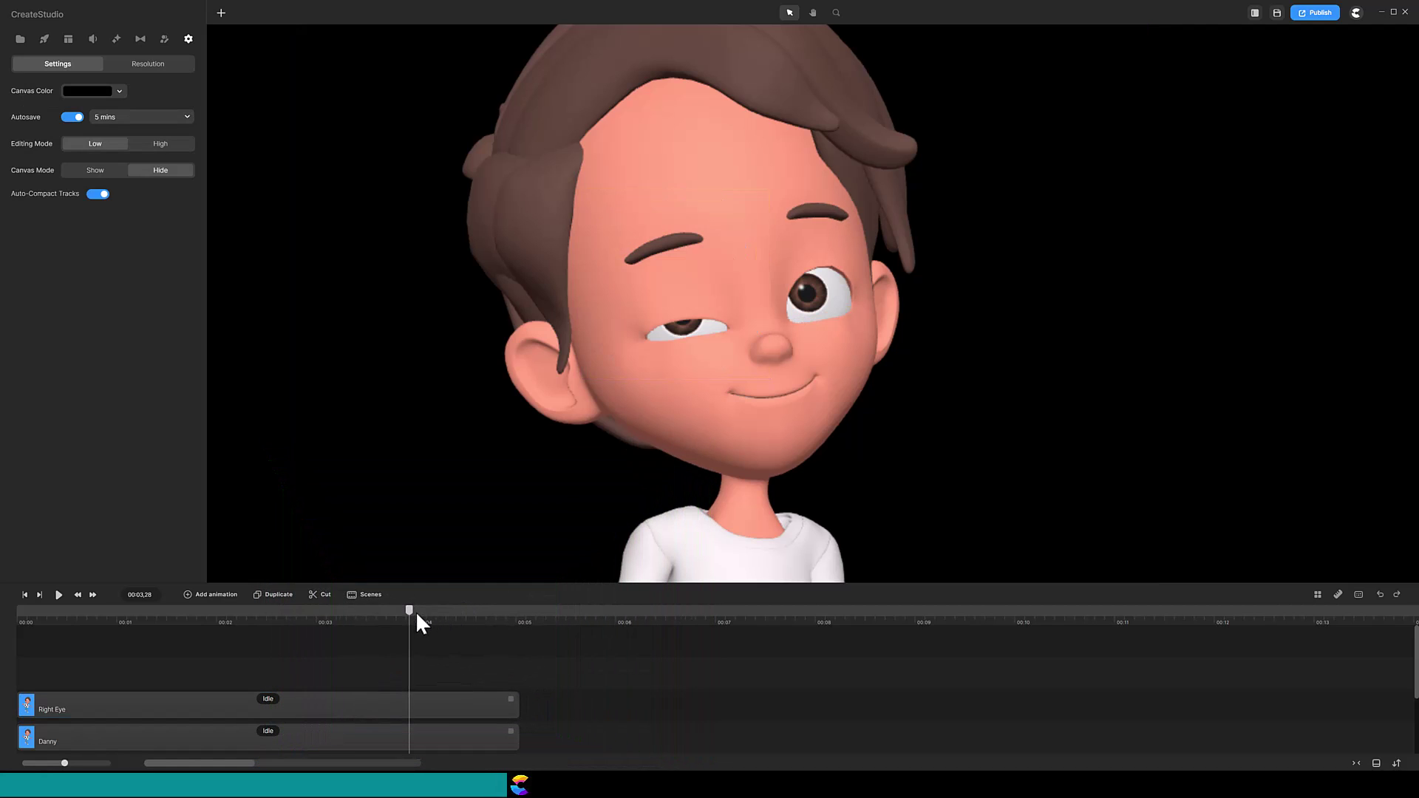
Step: Preview the masked wink up to 00:04,00 and bring up the Danny layer's options
mouse_move(410, 618)
left_mouse_down()
mouse_move(431, 618)
mouse_move(370, 619)
mouse_move(406, 612)
left_mouse_up()
left_click(415, 611)
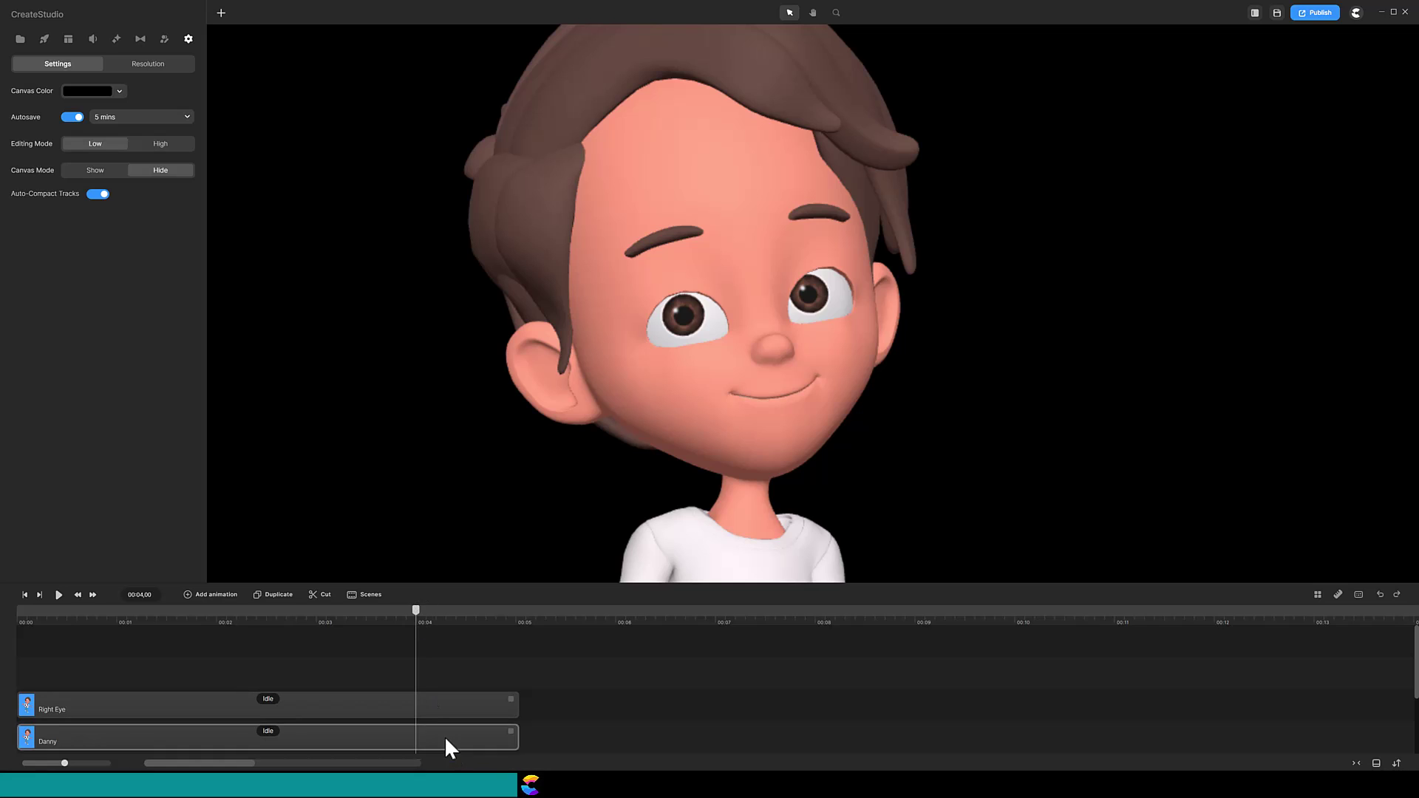
right_click(442, 679)
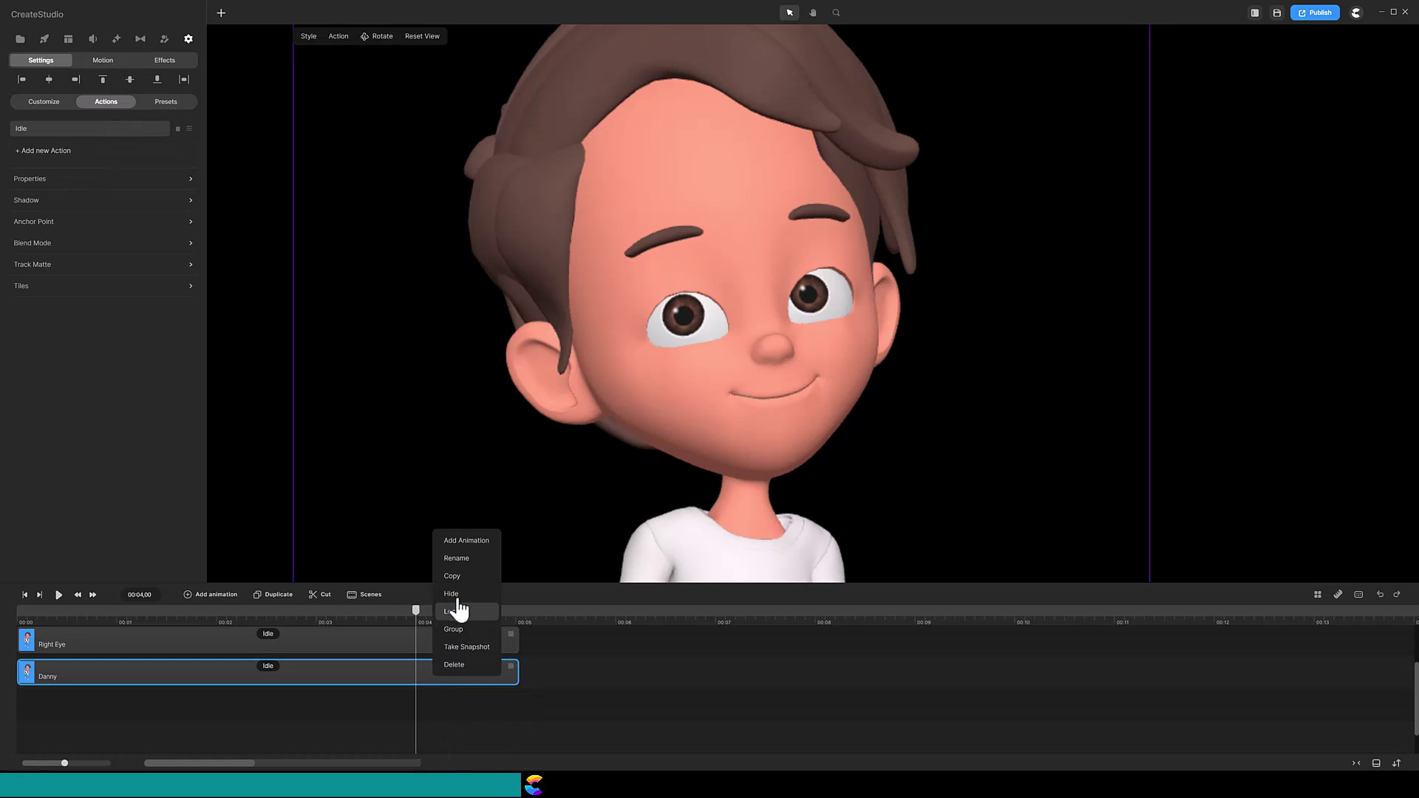
left_click(452, 595)
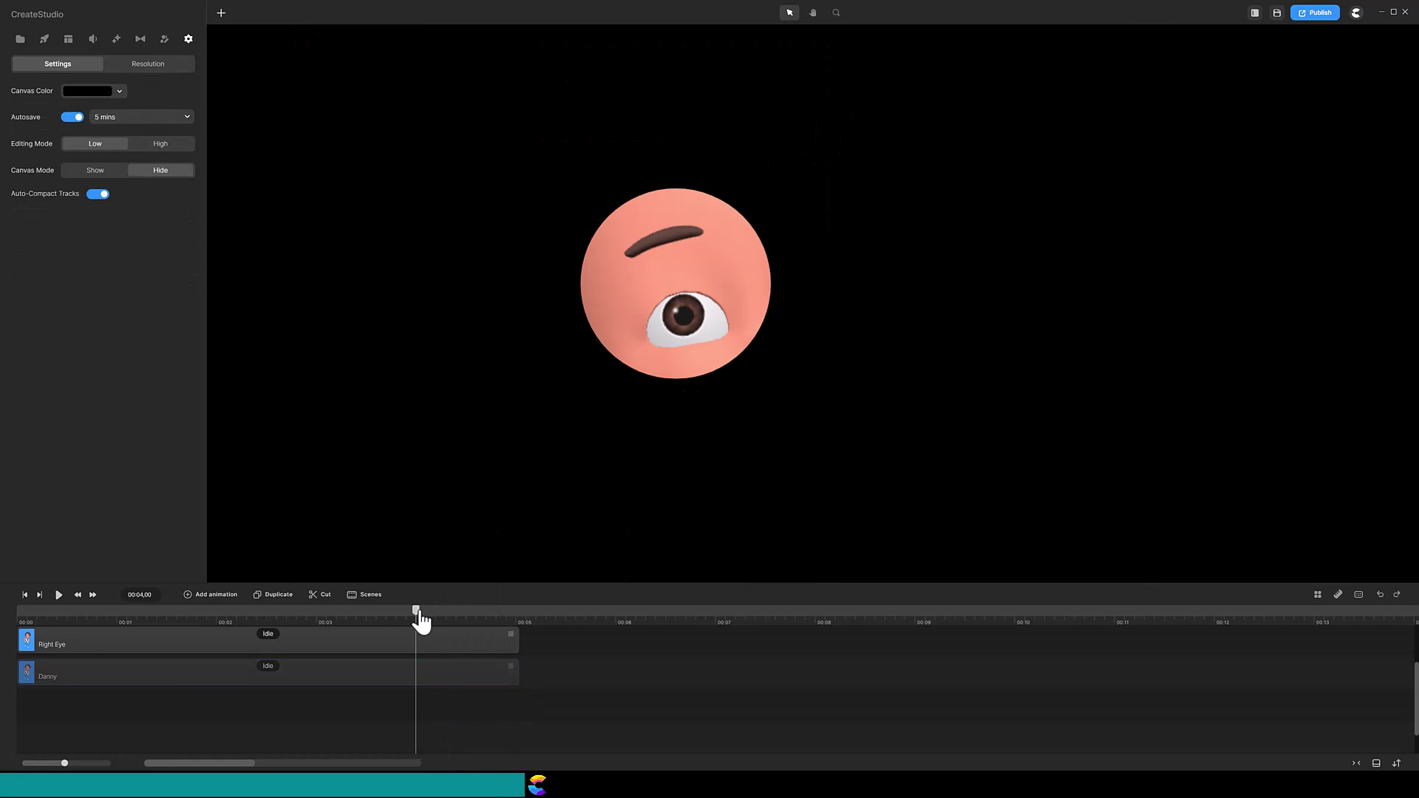
left_click_drag(416, 614, 516, 589)
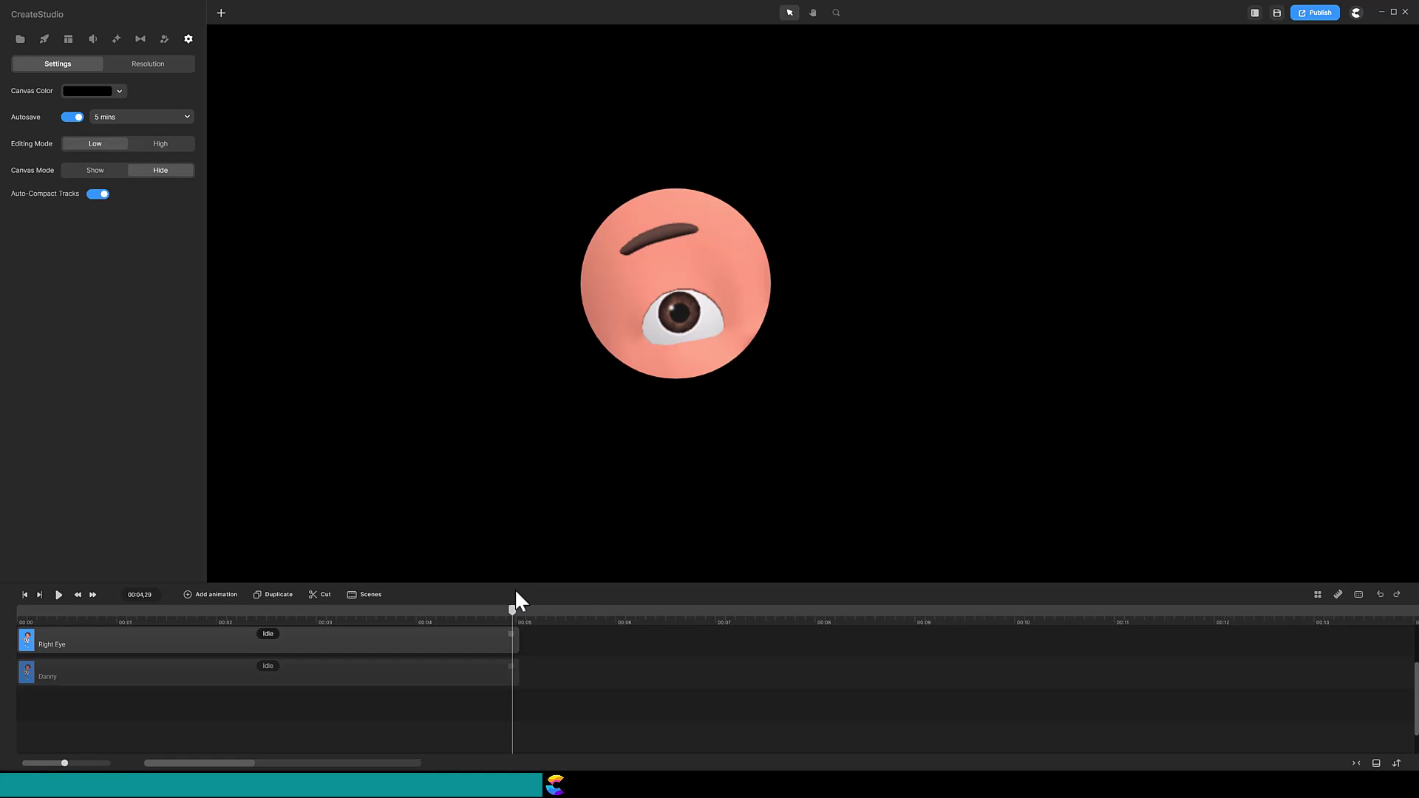
left_click(450, 673)
right_click(451, 672)
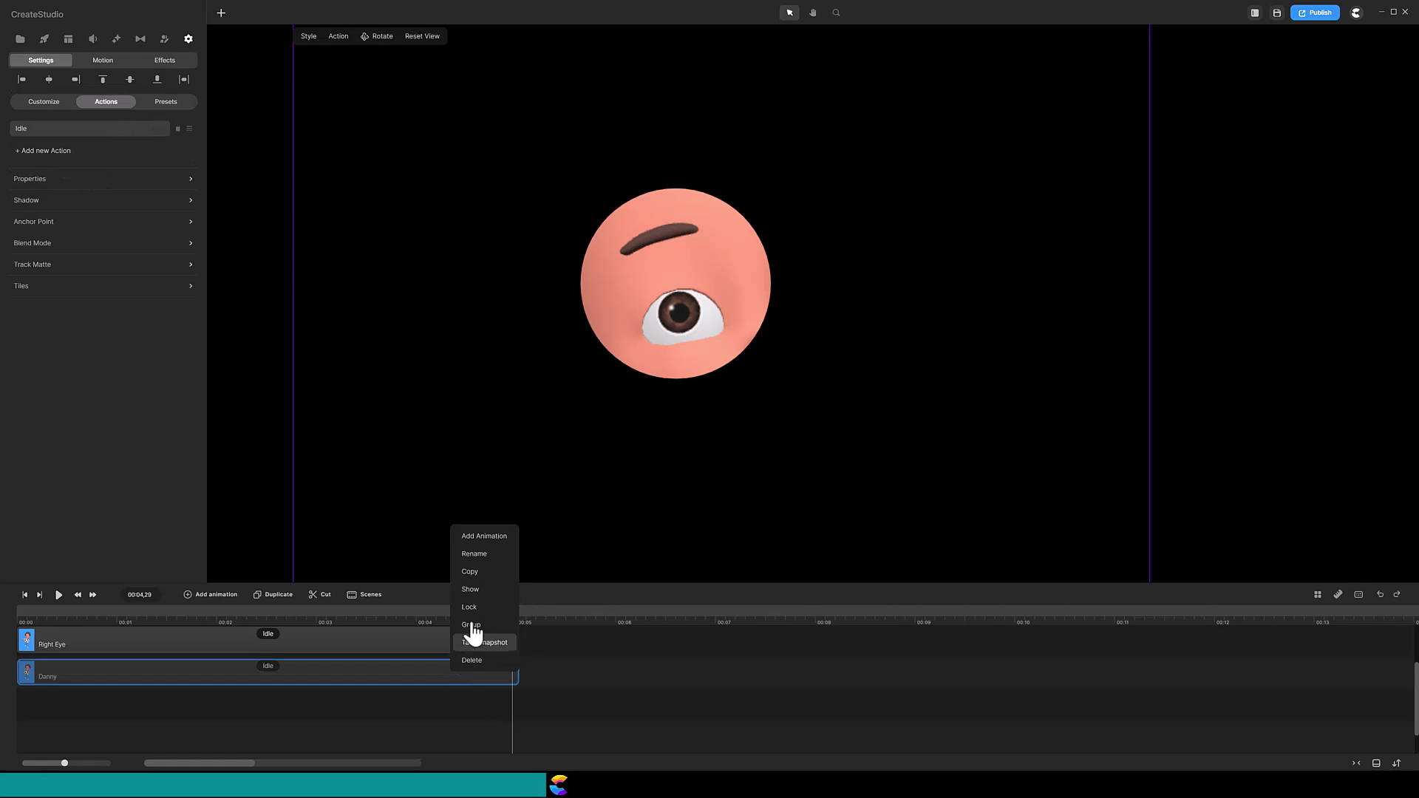
left_click(473, 591)
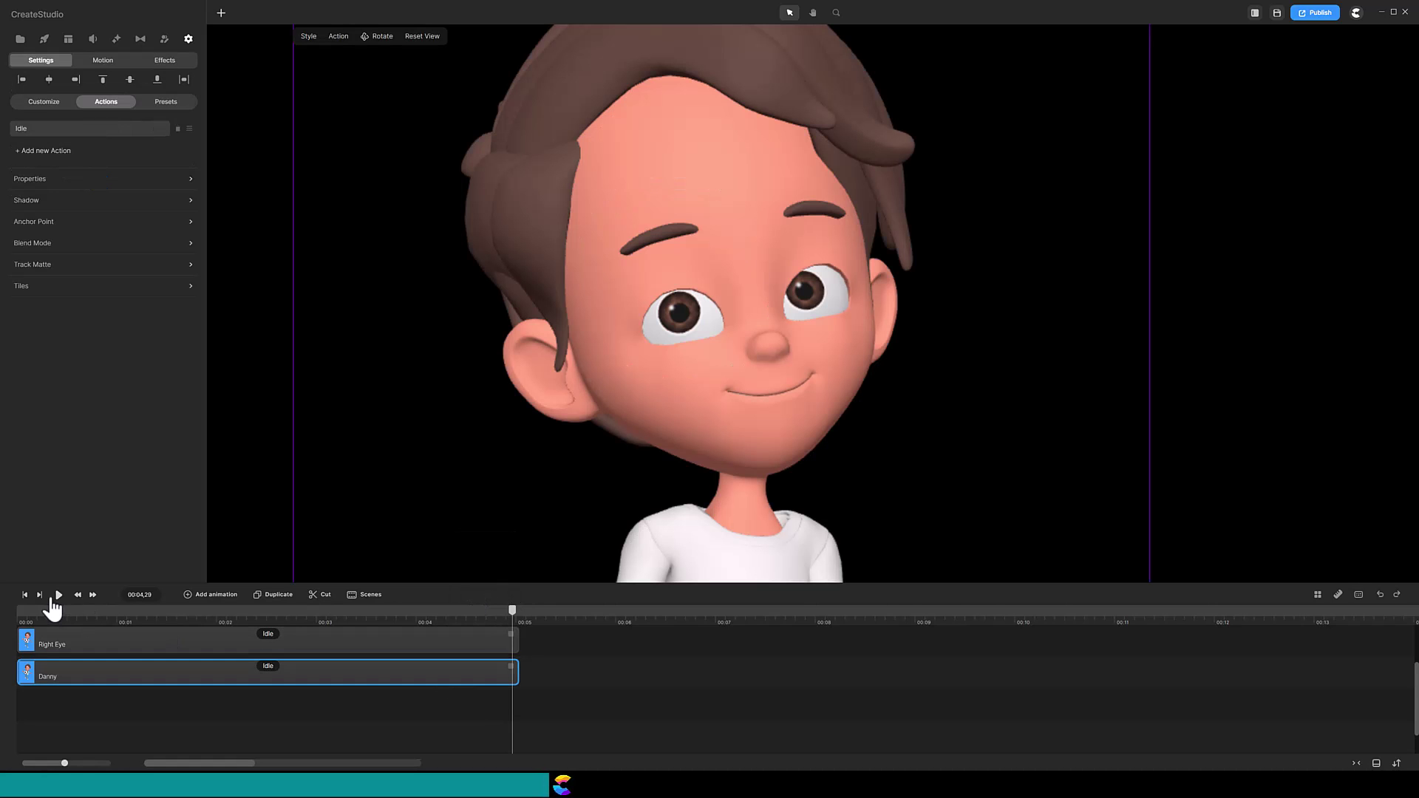
left_click(25, 596)
left_click(59, 596)
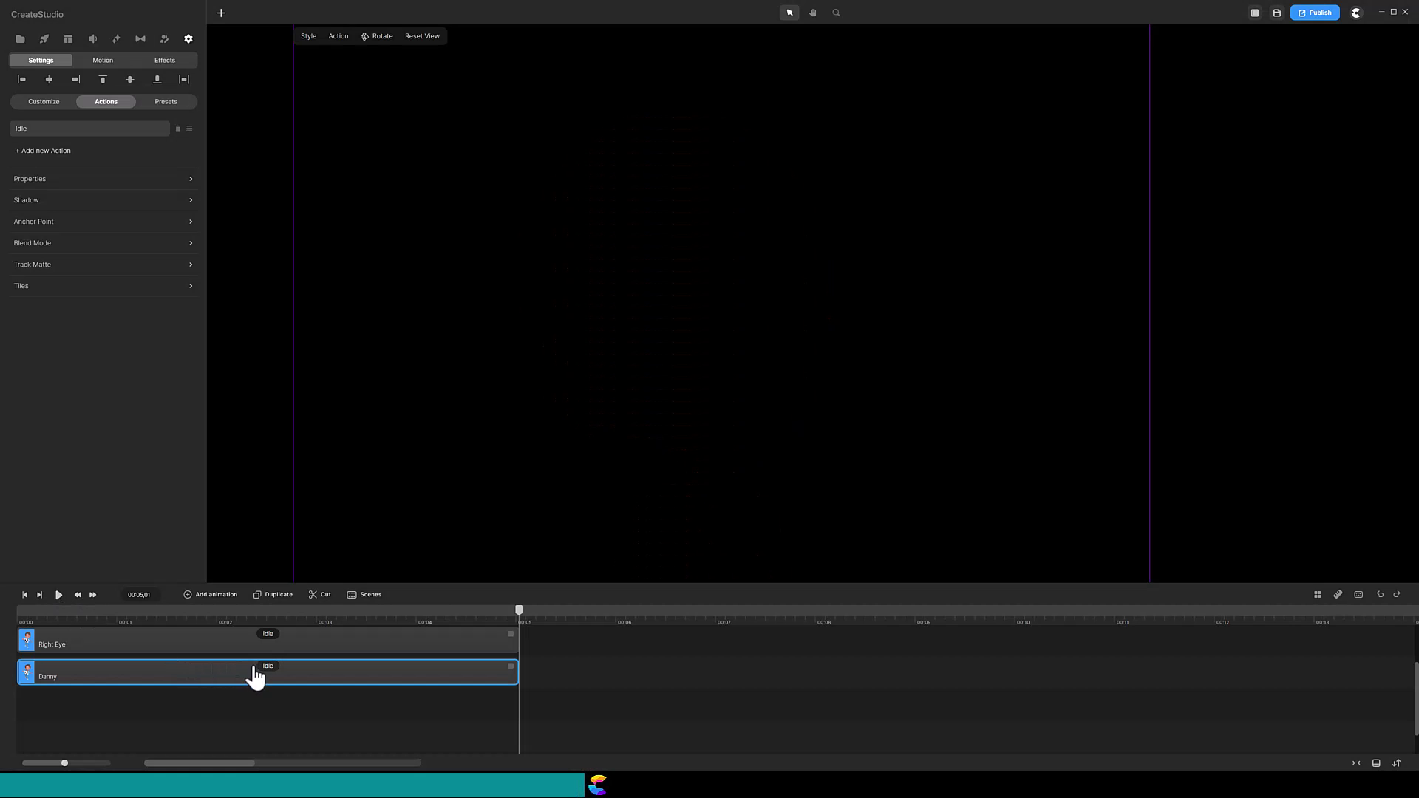
Step: Switch off Eye Blinking on Danny's Idle action and replay from the start to watch the wink
left_click(269, 670)
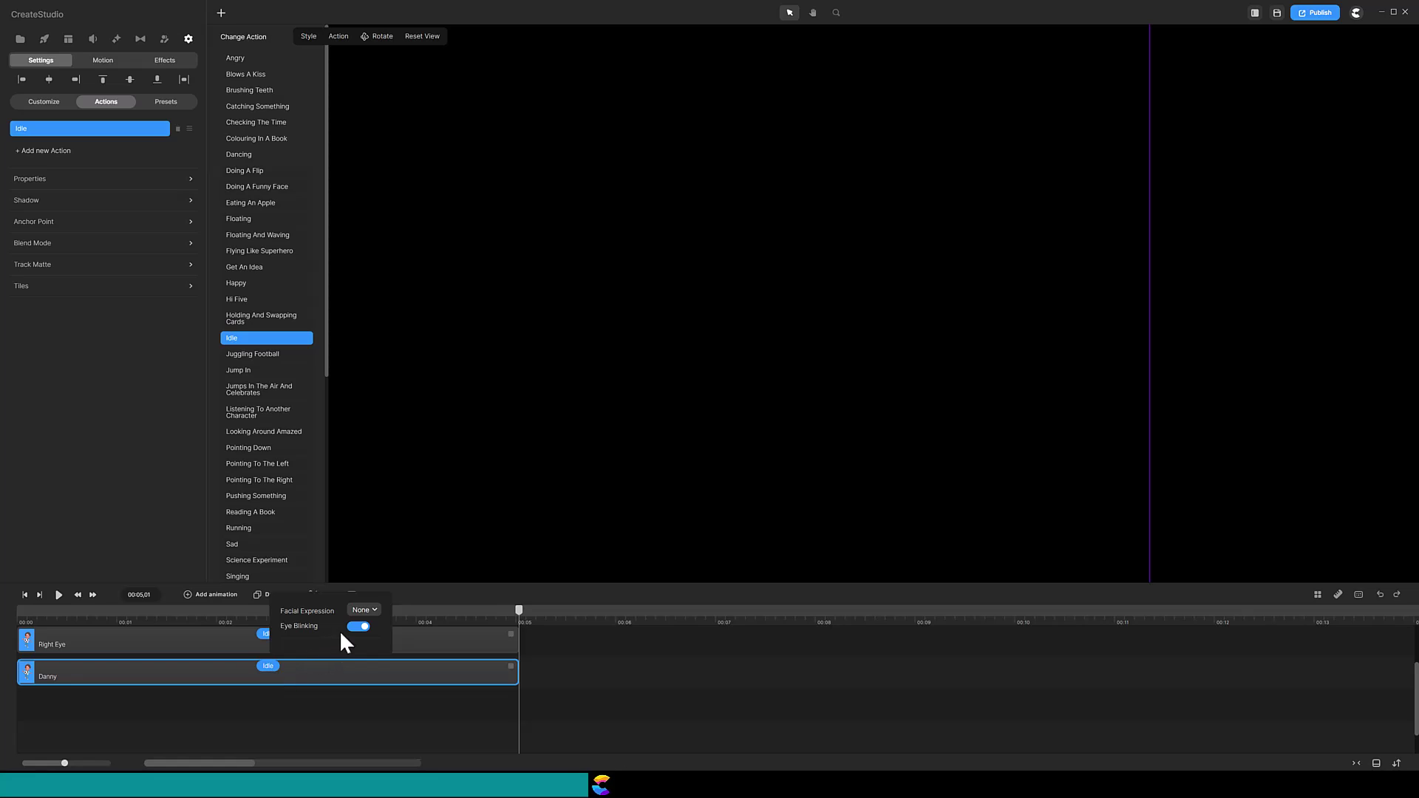
key("Escape")
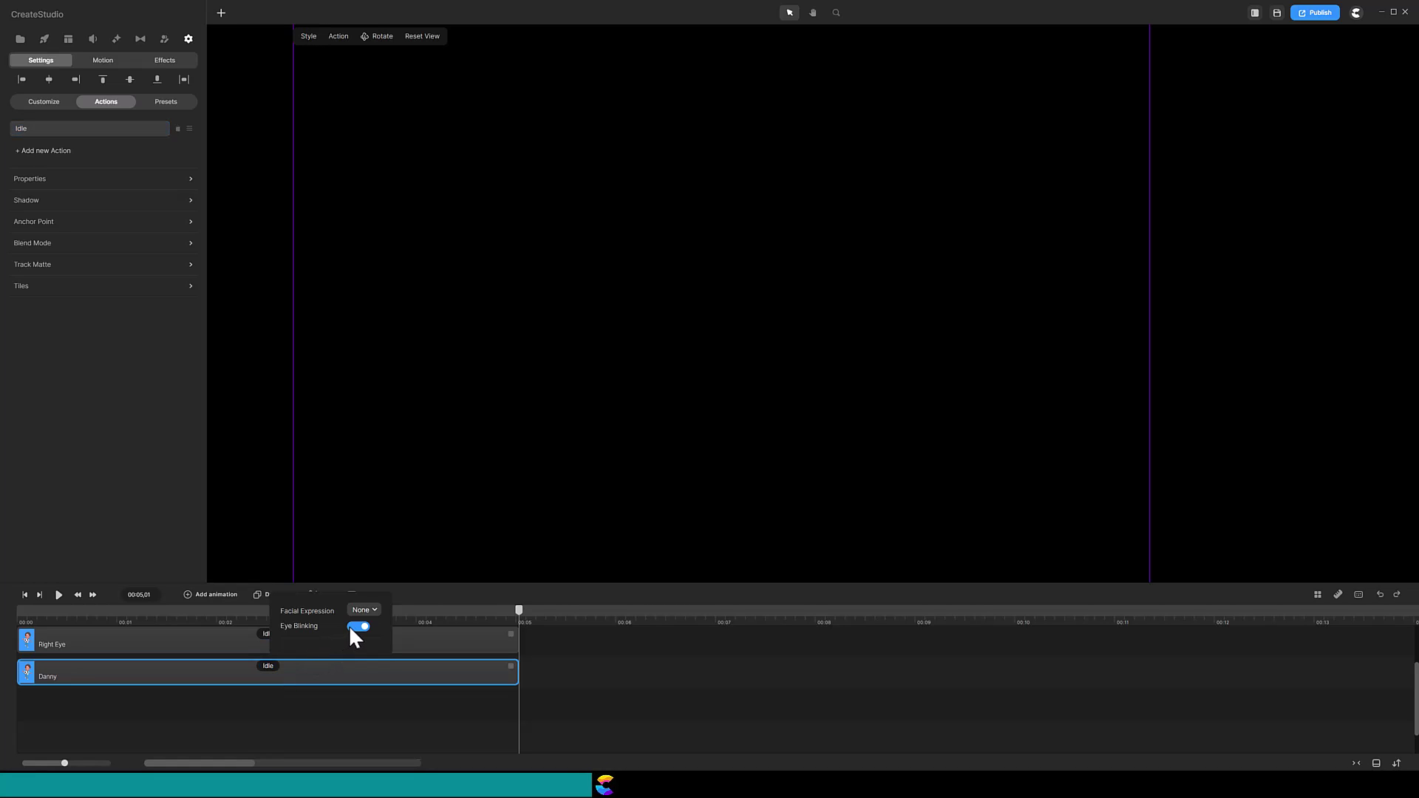
left_click(350, 627)
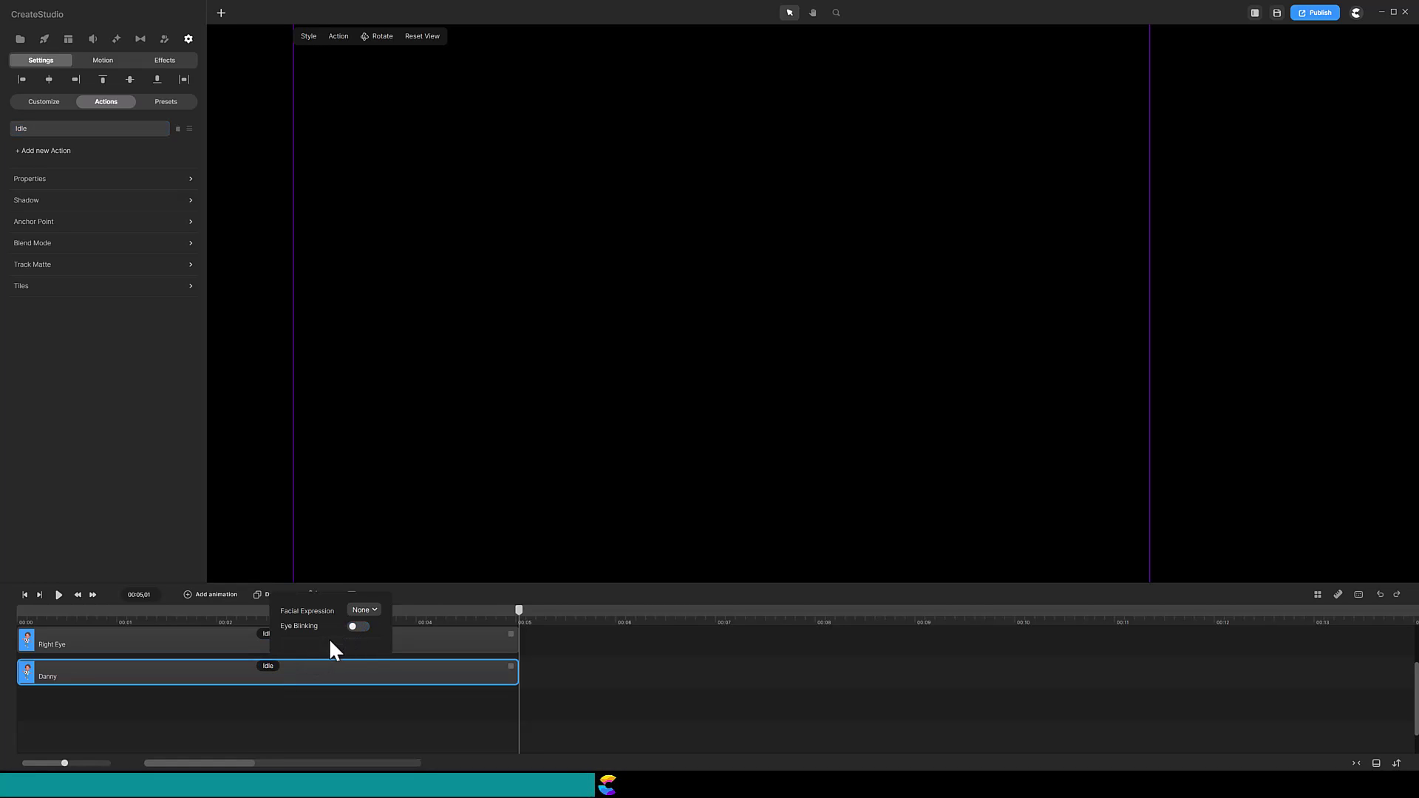
left_click(24, 596)
left_click(58, 596)
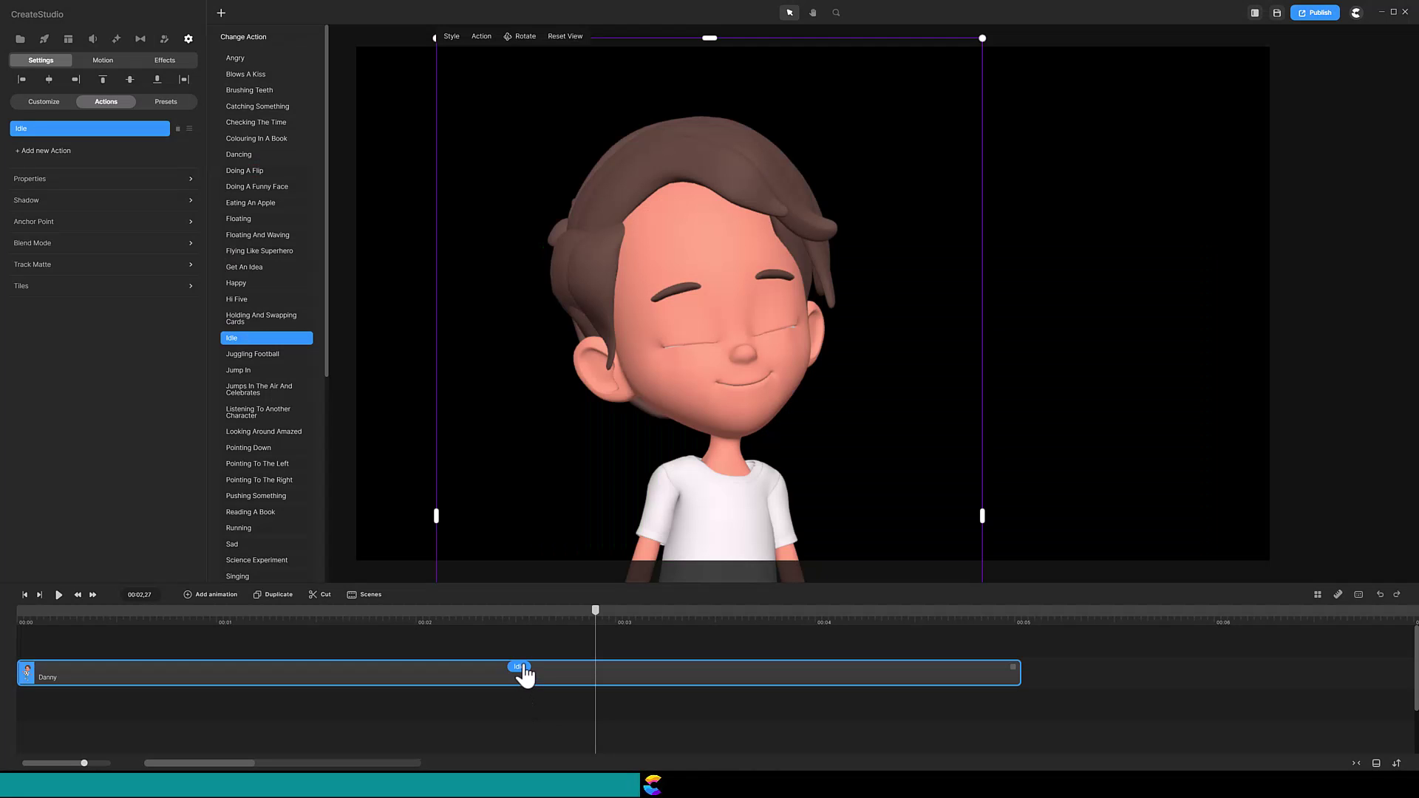
Step: Leave Eye Blinking on for Danny's Idle and slide the When to Wink audio later to match the blink
left_click(521, 669)
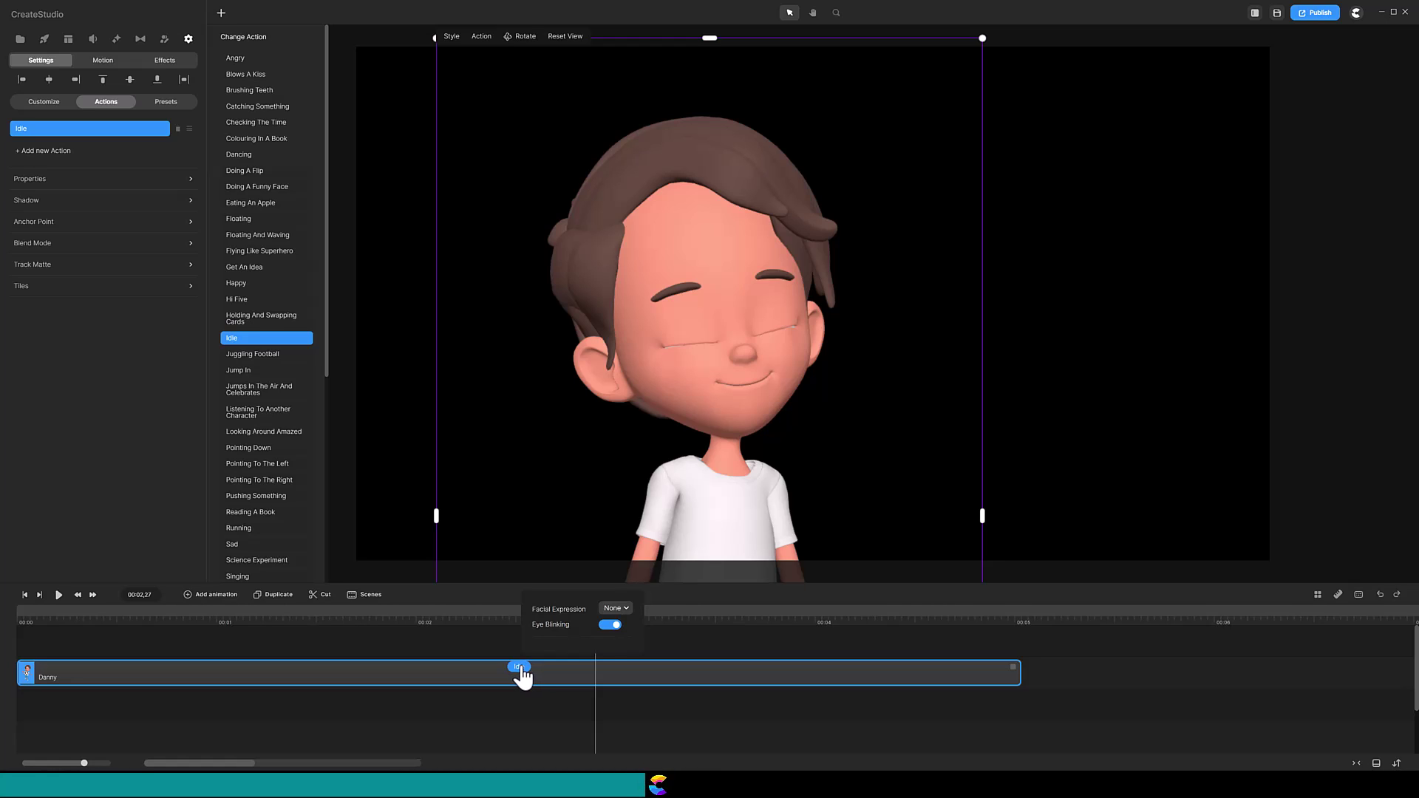
left_click(607, 626)
left_click(610, 627)
left_click(575, 707)
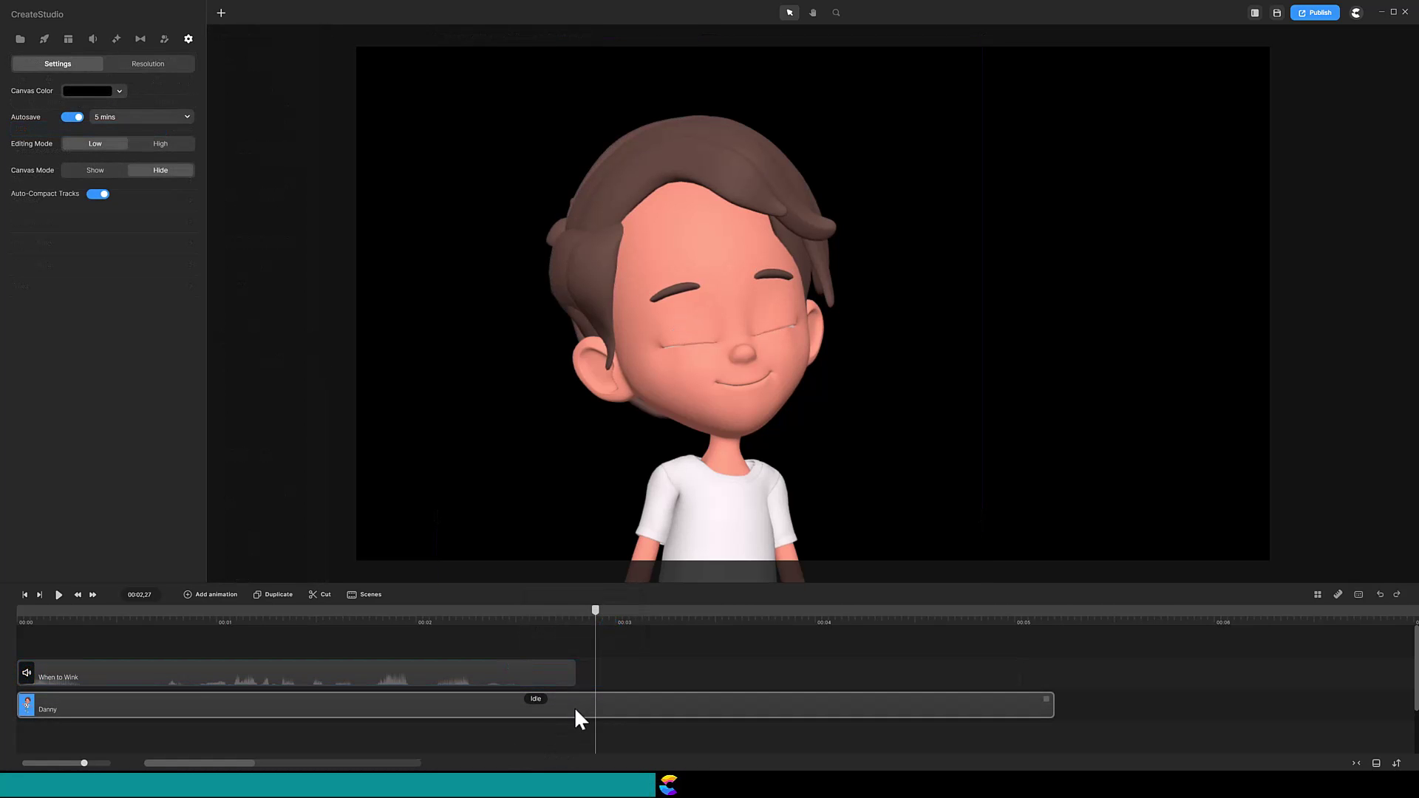
left_click_drag(136, 674, 277, 680)
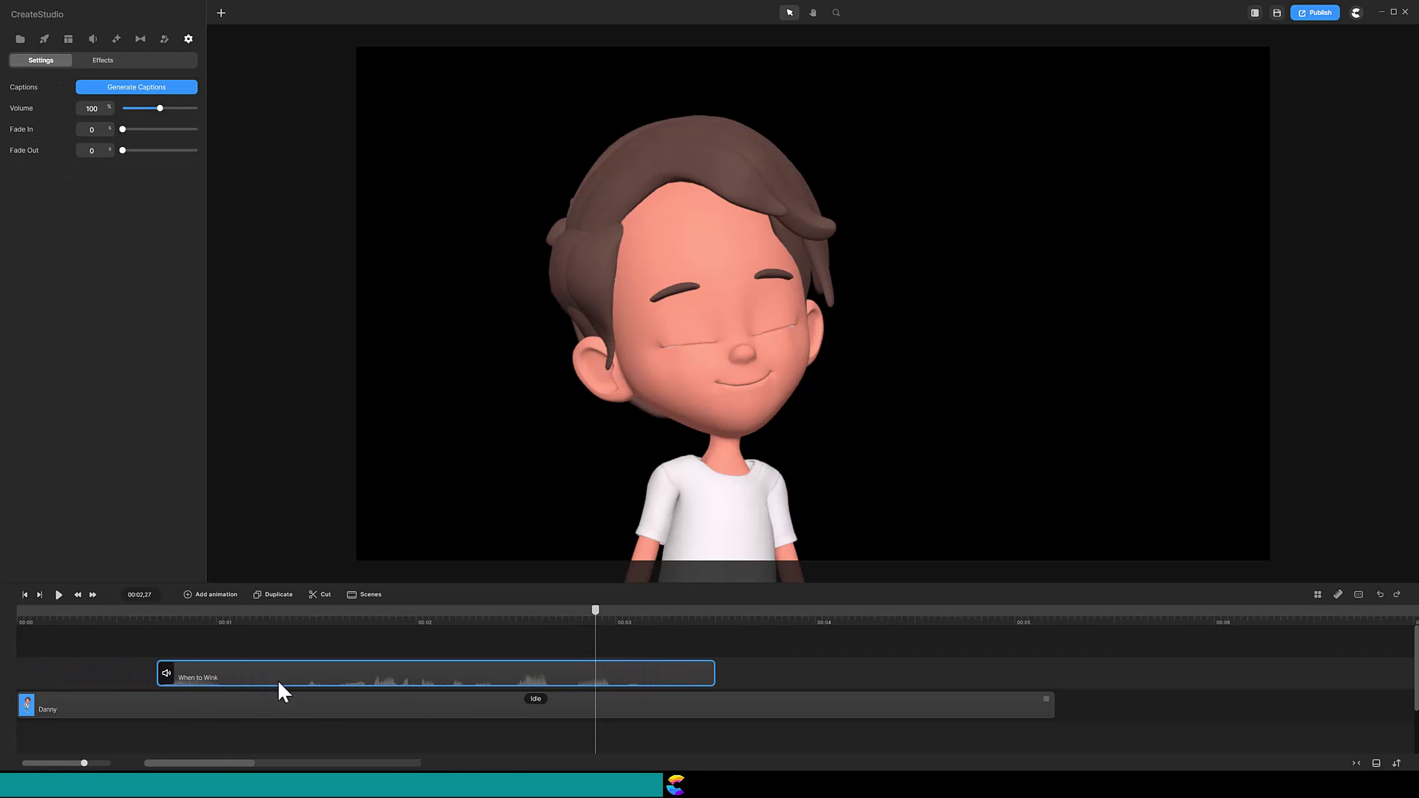
mouse_move(598, 621)
left_mouse_down()
mouse_move(580, 618)
mouse_move(593, 619)
left_mouse_up()
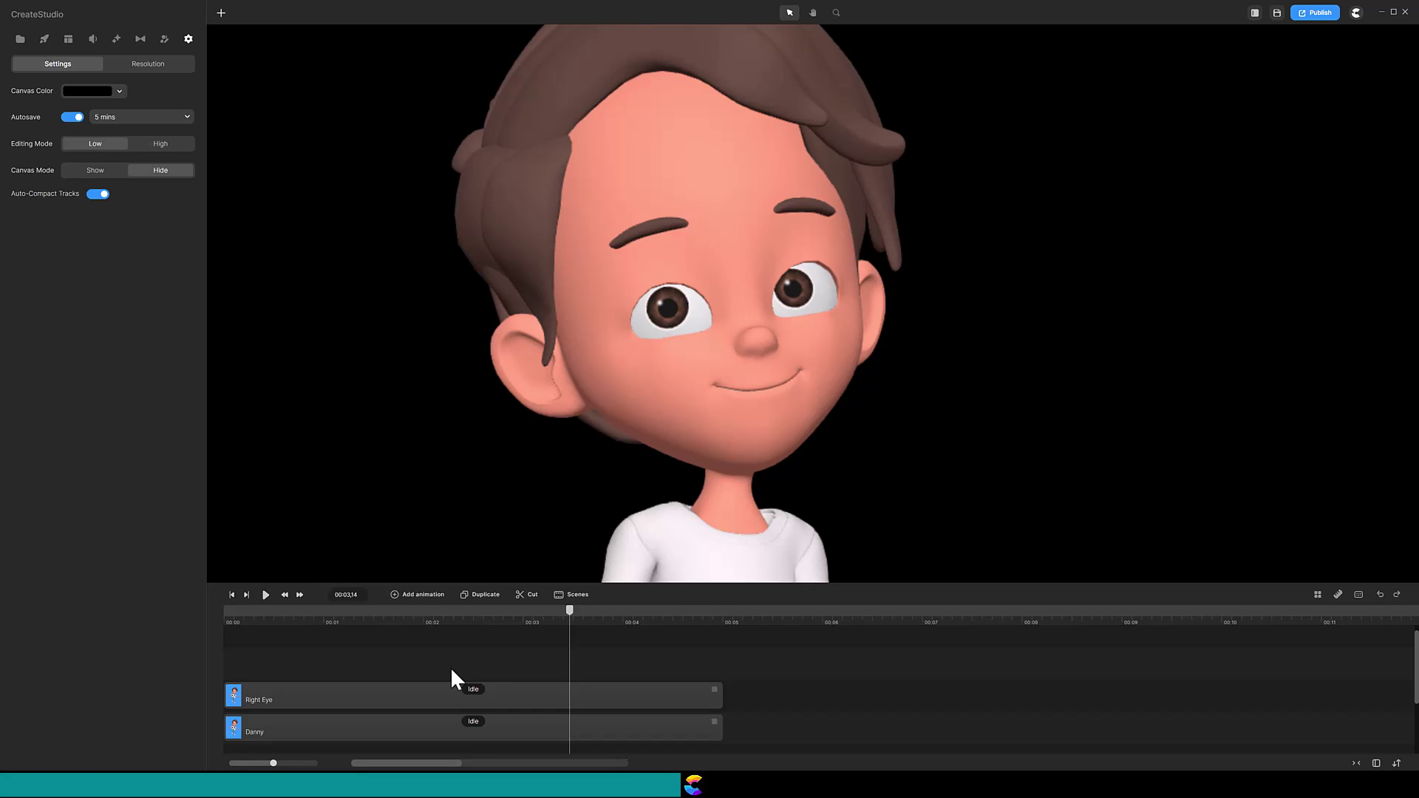
Step: Set up ElevenLabs speech in the Harry voice with the script "I am going to wink right now."
left_click(93, 40)
left_click(71, 87)
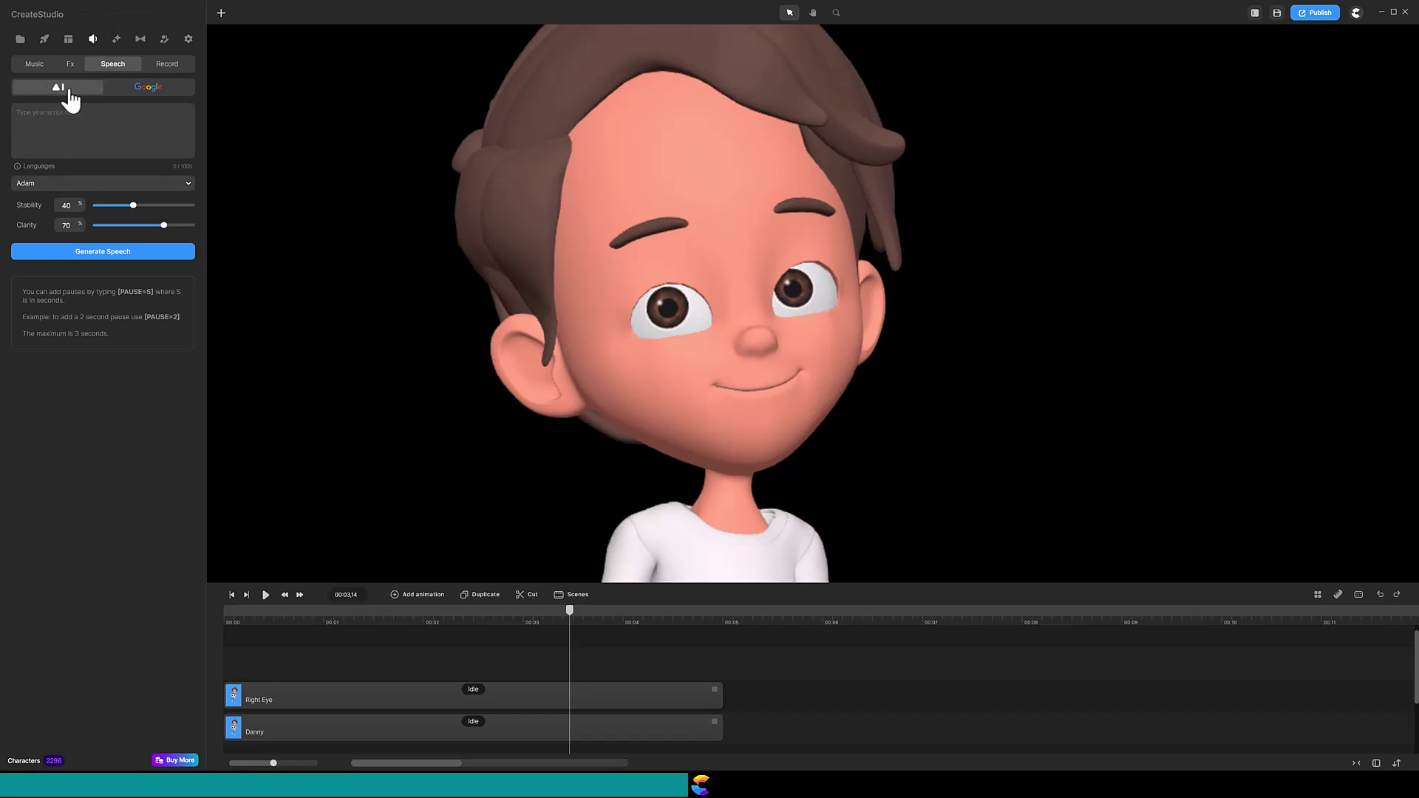
left_click(93, 185)
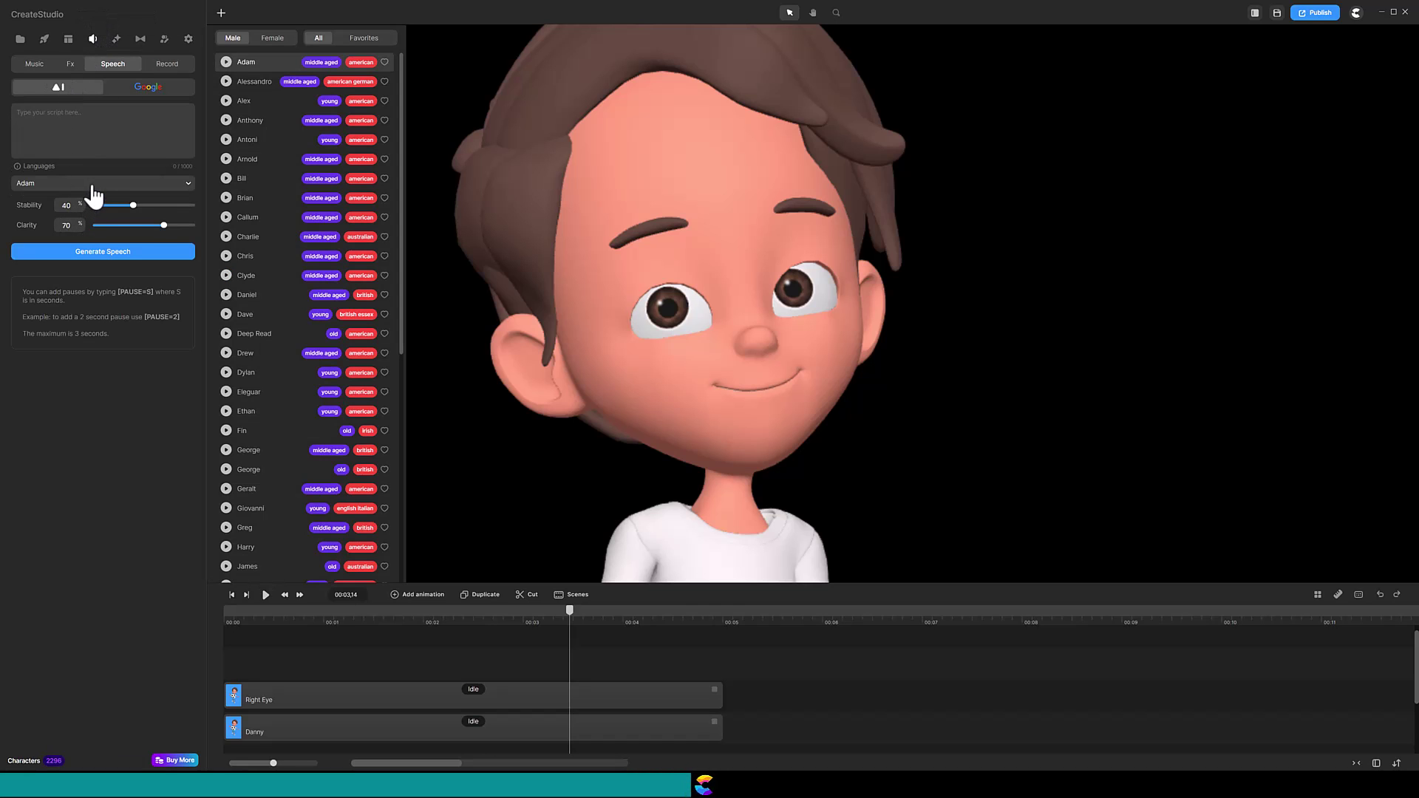
left_click(255, 560)
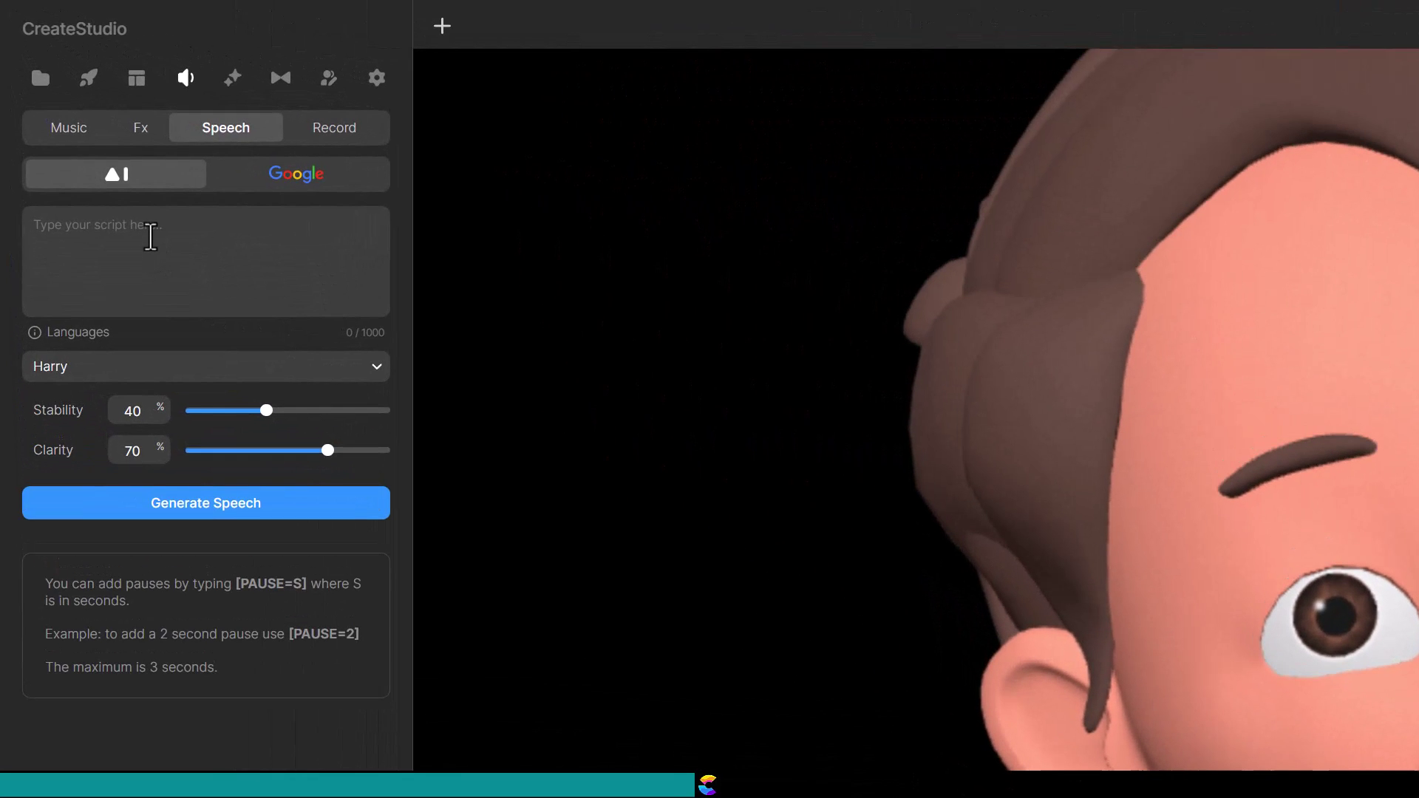
left_click(151, 237)
type("I am going to wink right now.")
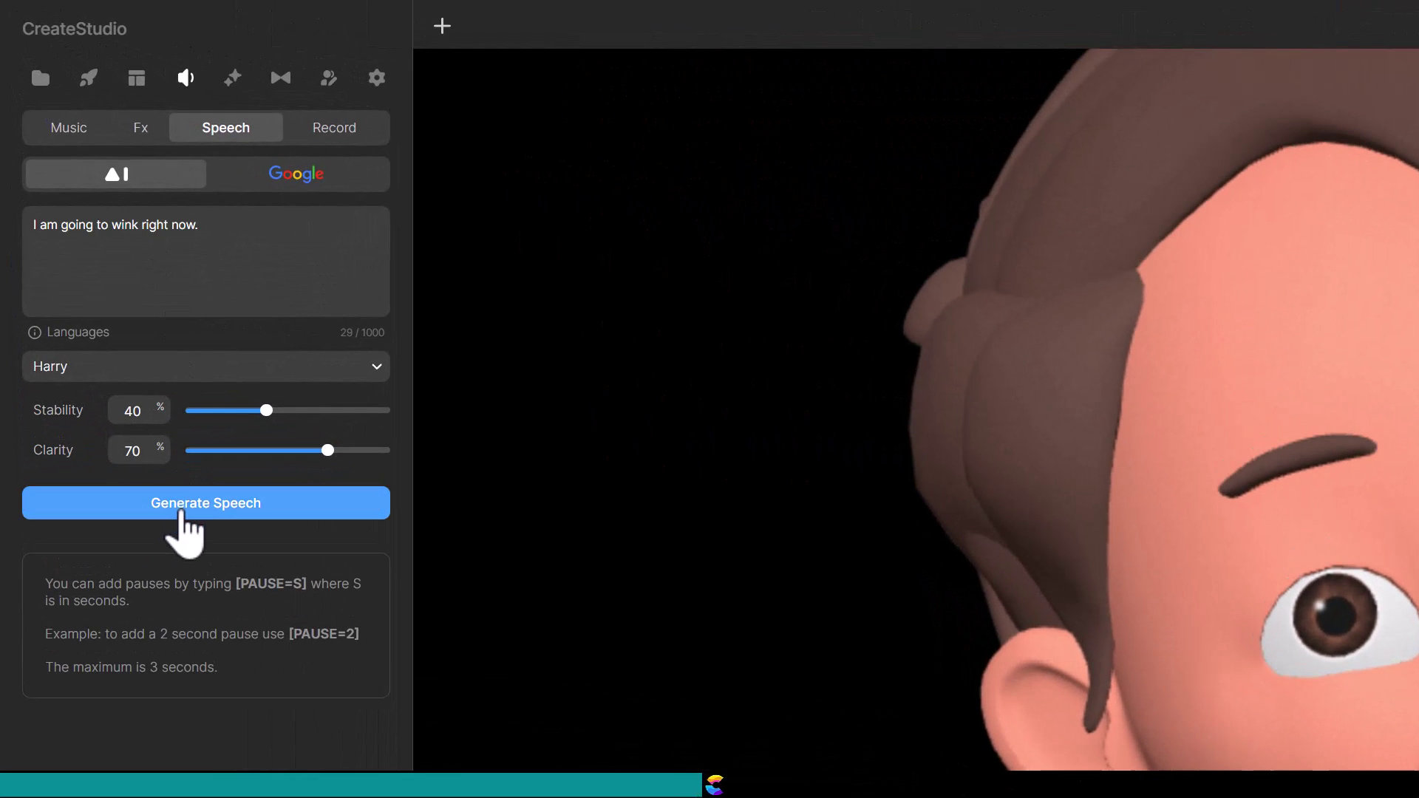
Step: Generate and import the speech, then place the clip on a track above Right Eye
left_click(181, 516)
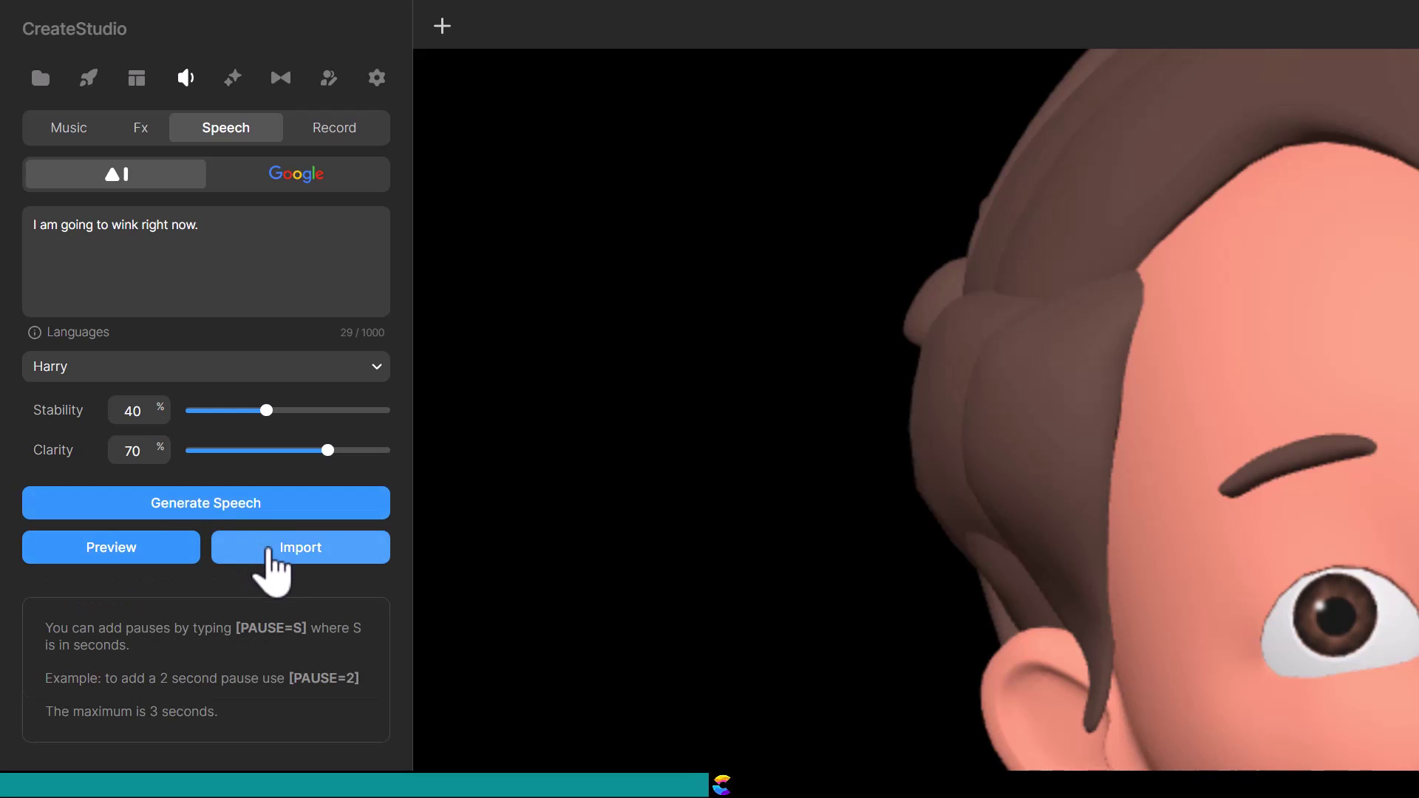
left_click(272, 551)
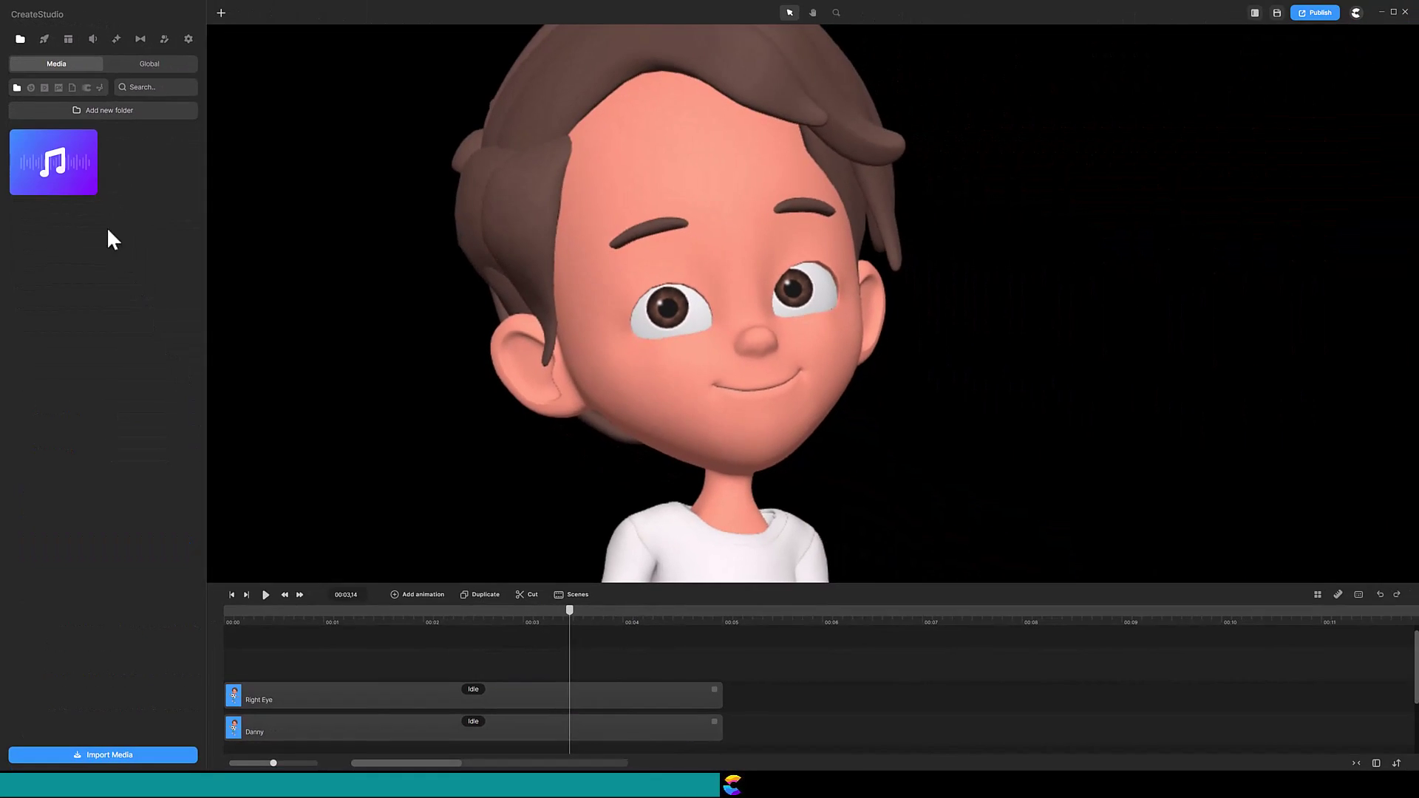
left_click_drag(82, 247, 244, 562)
left_click_drag(177, 408, 314, 669)
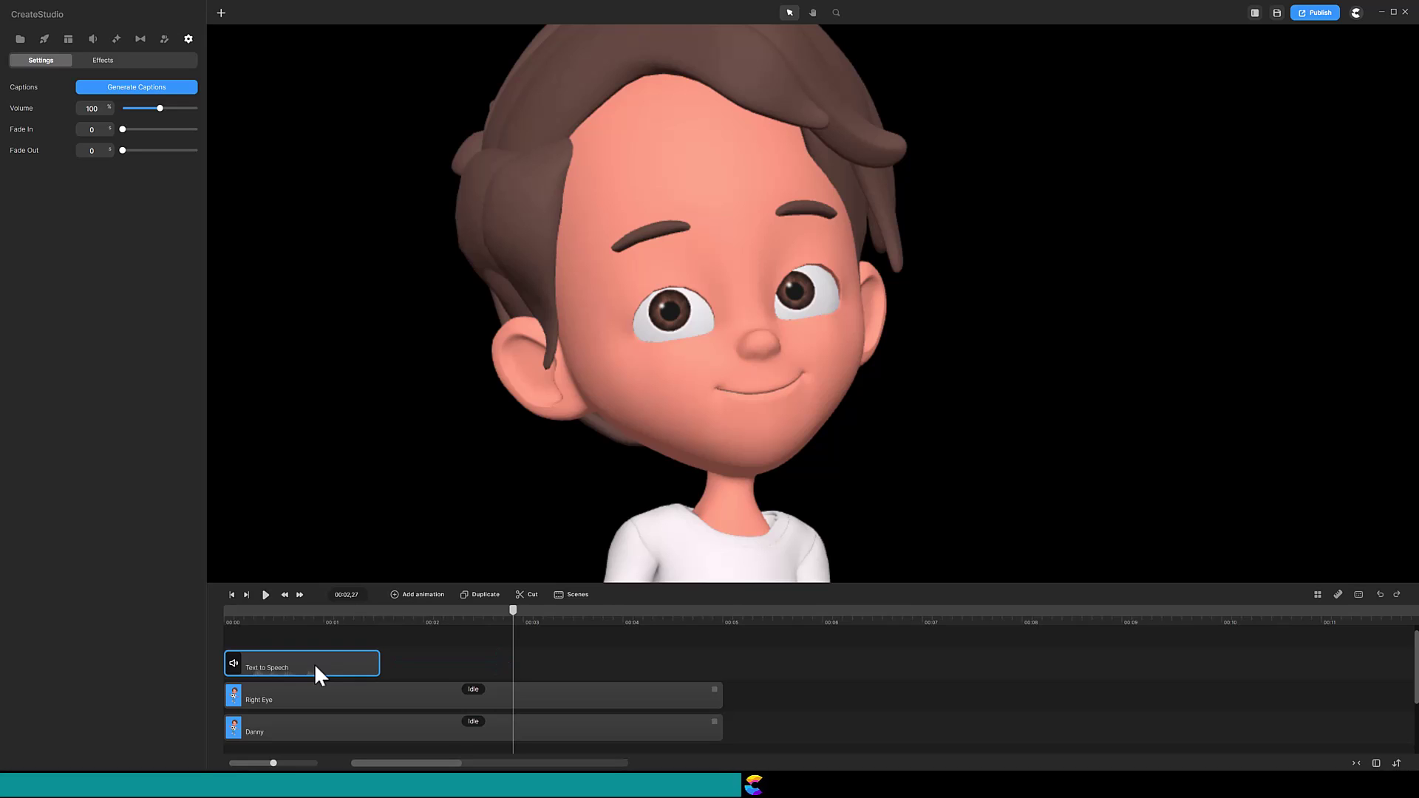
Step: Delete the old Text to Speech clip and choose the Harry voice under Audio > Speech
right_click(314, 663)
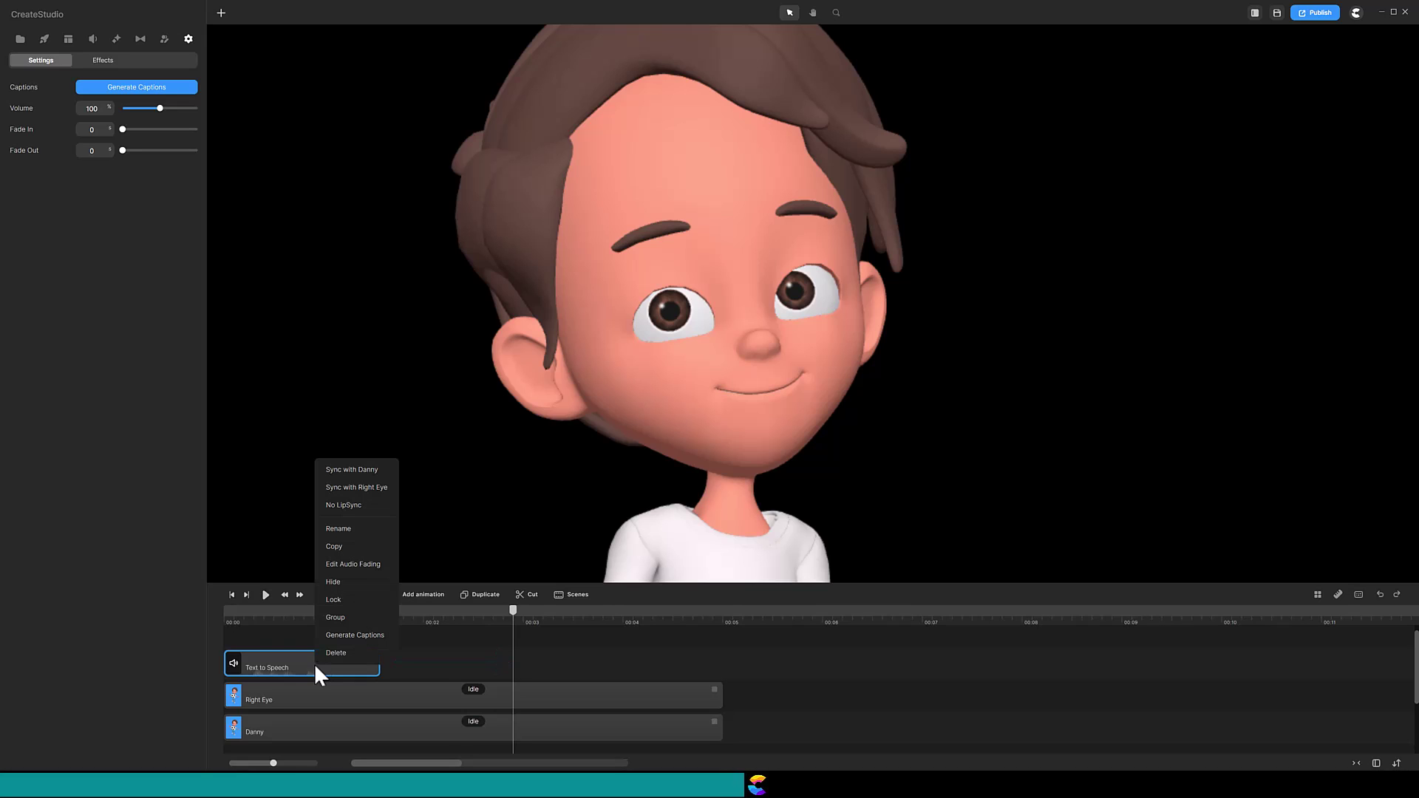
left_click(329, 652)
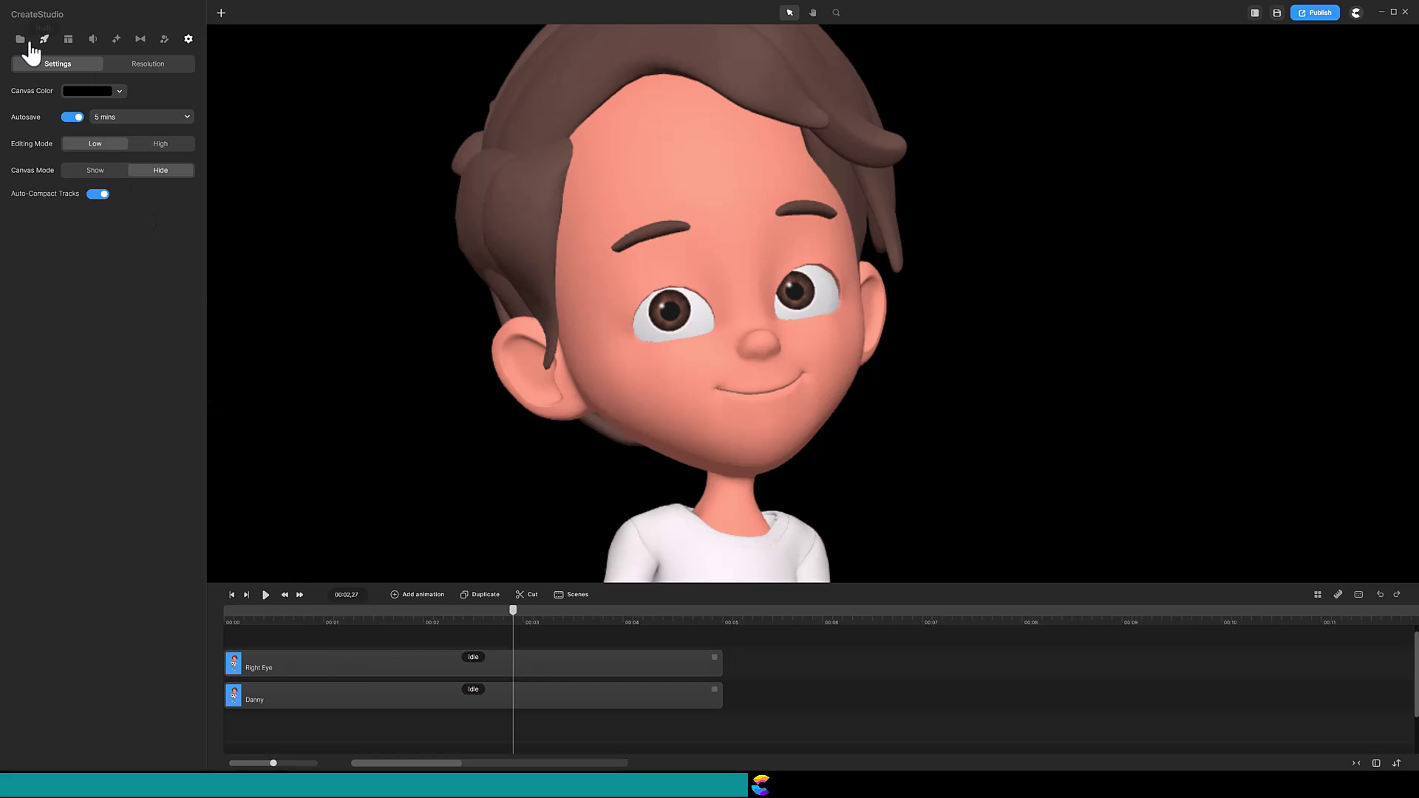
left_click(93, 41)
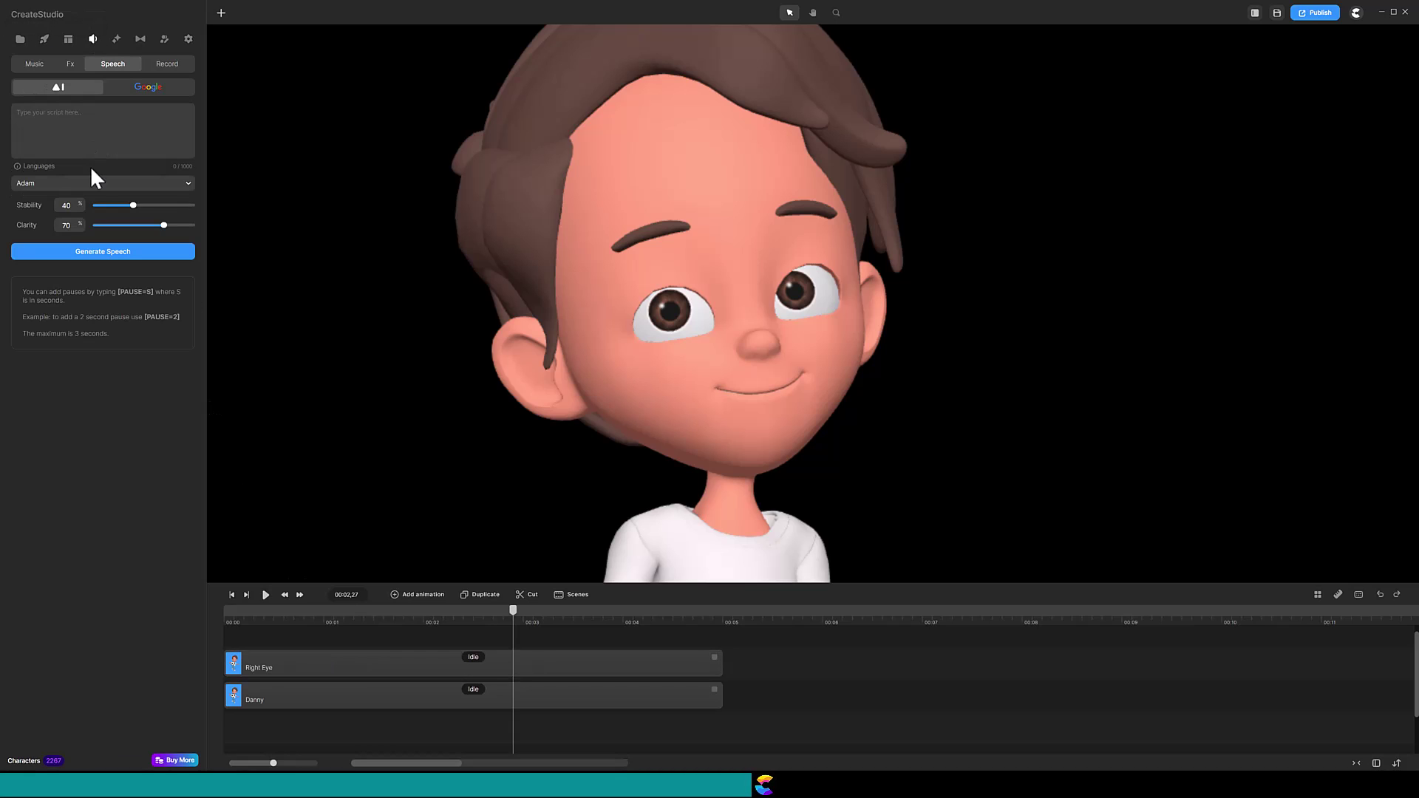
left_click(90, 186)
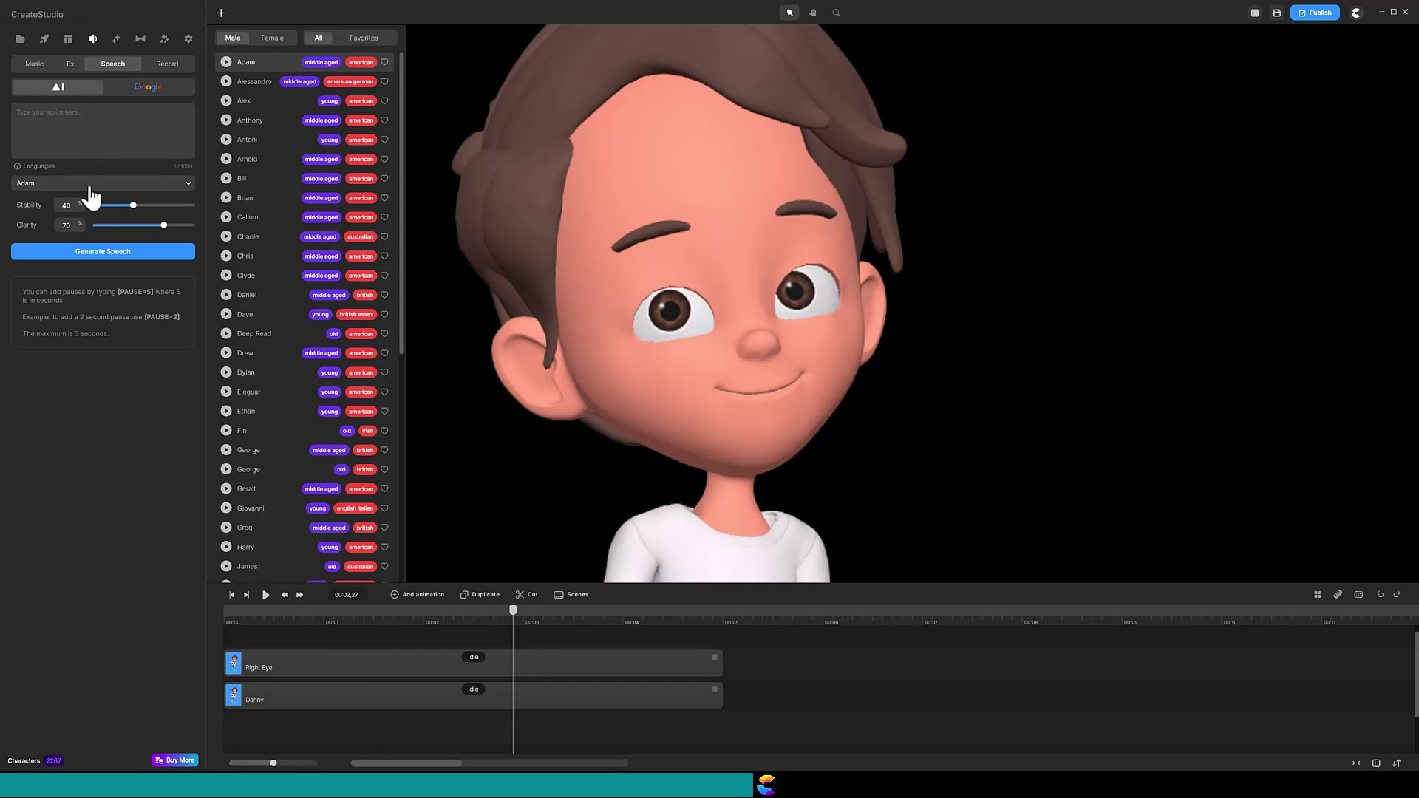
left_click(256, 557)
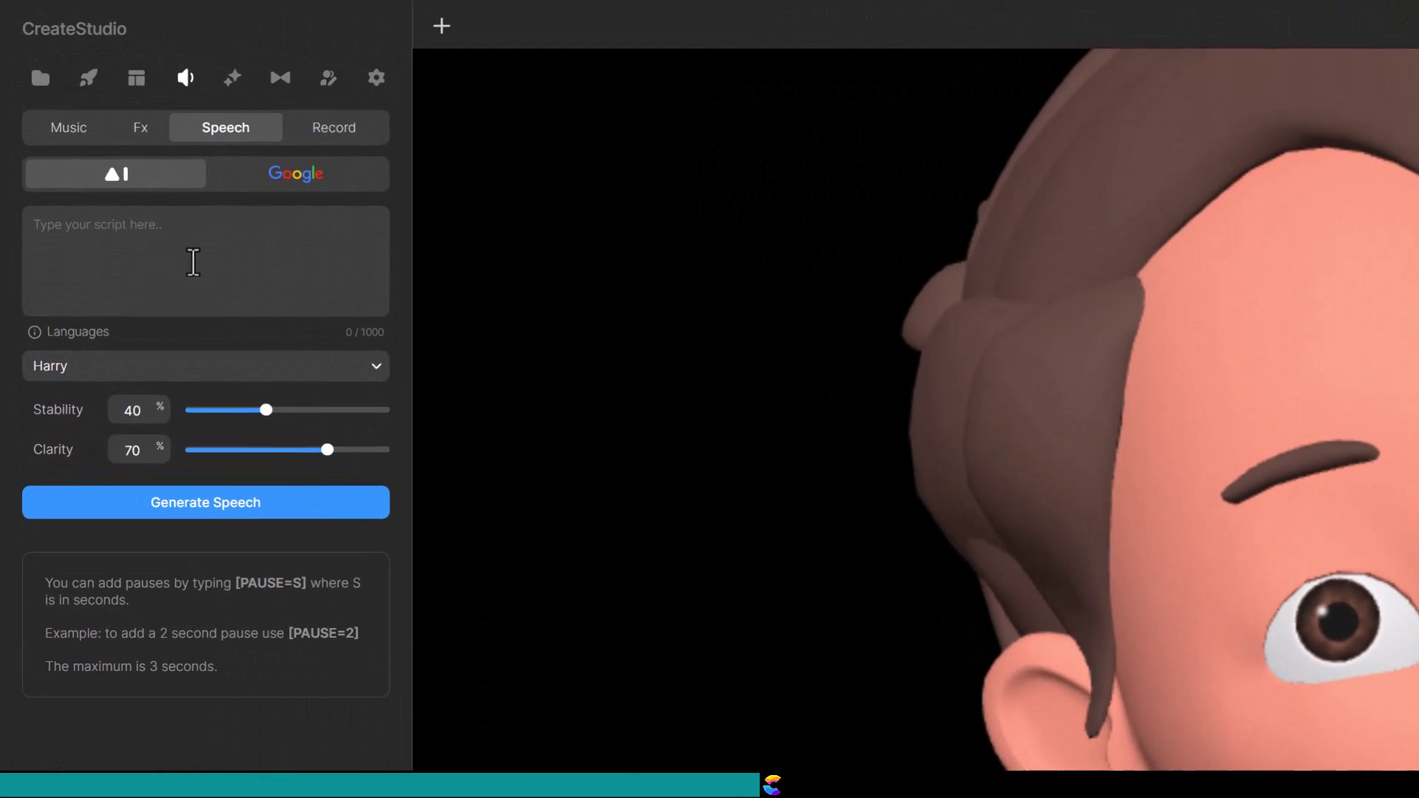
Step: Generate and import speech saying "I am going to wink [PAUSE=2] right now!"
left_click(193, 263)
type("I am going to wink right now")
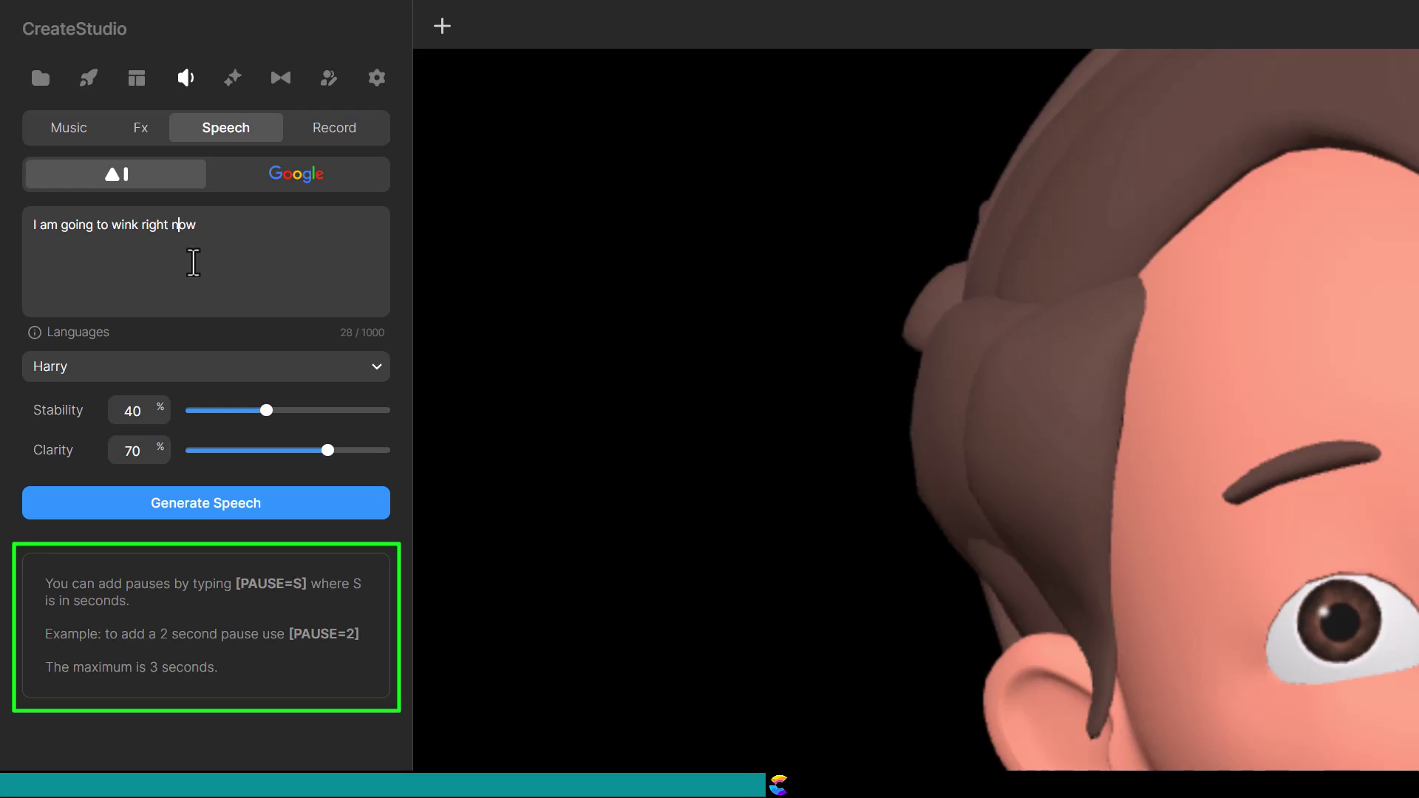
key("Left")
key("Left")
key("Left")
key("Left")
key("Left")
key("Left")
key("Left")
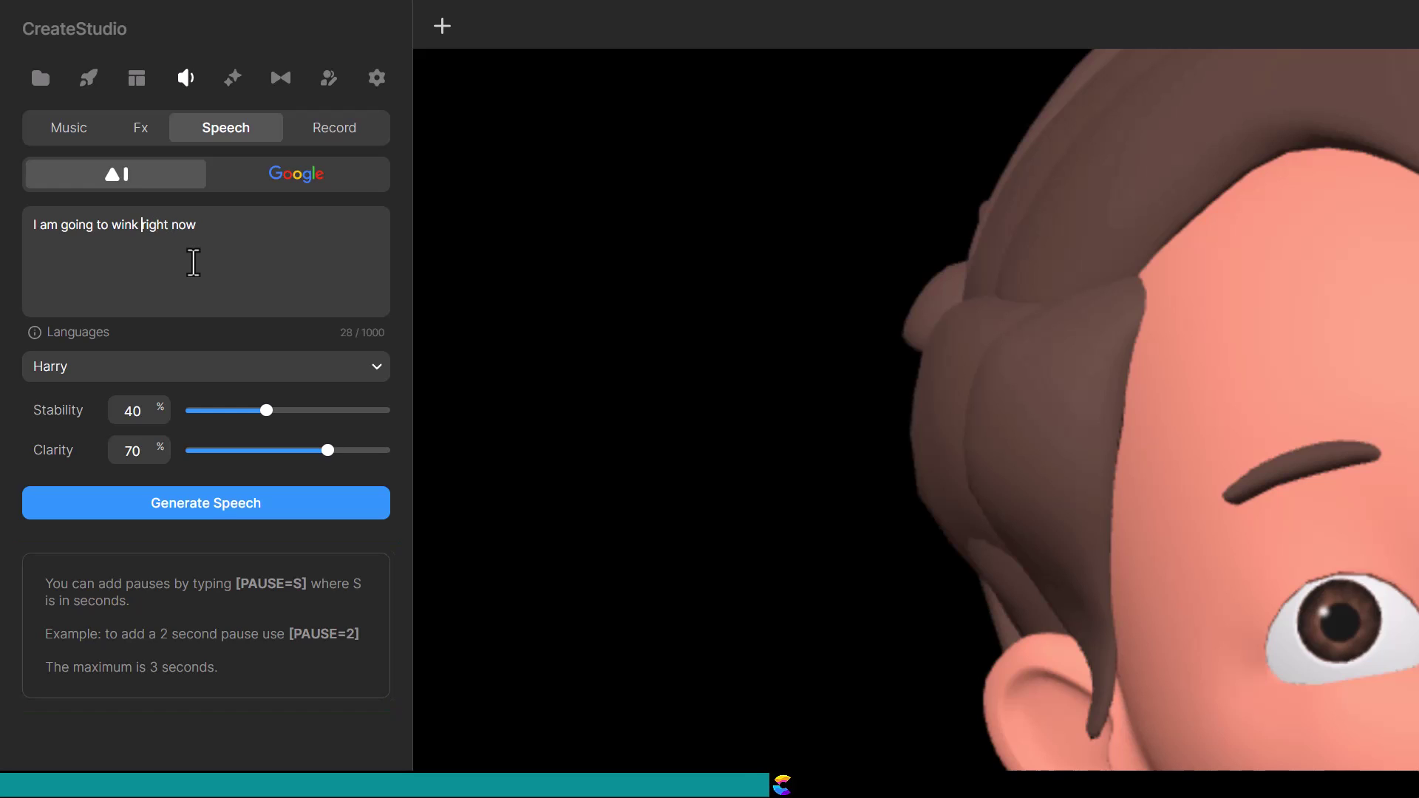
type("[PAUSE")
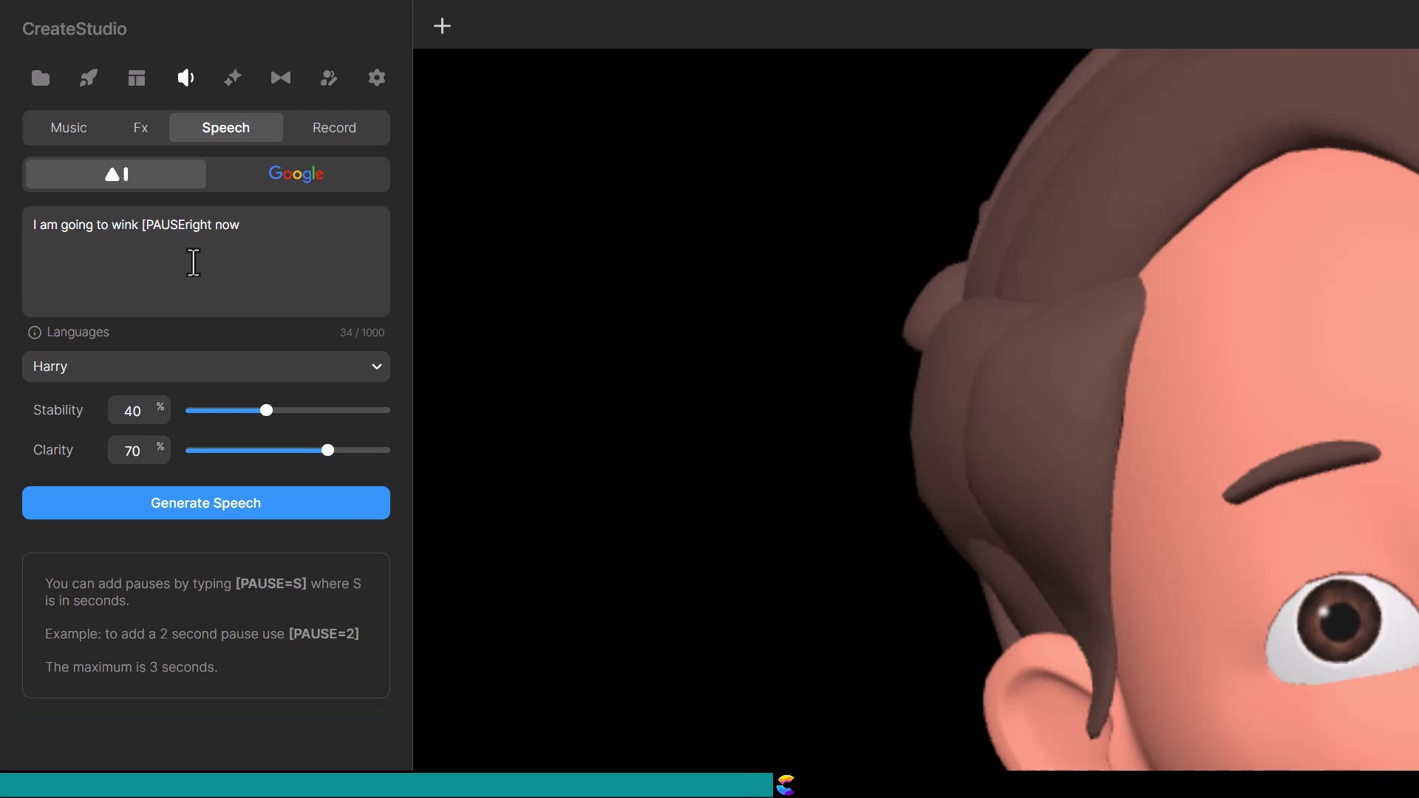
type("=2]")
key("End")
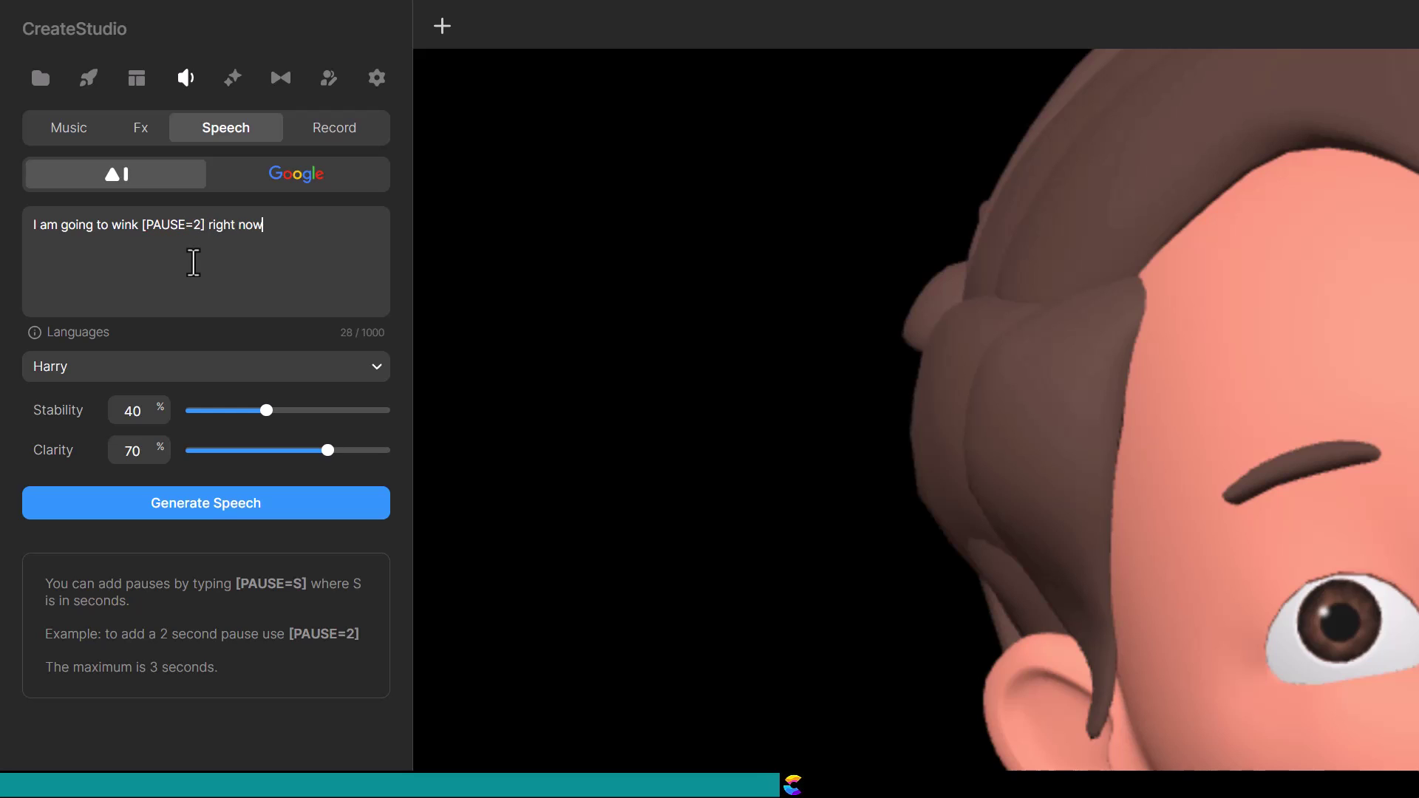
type("!")
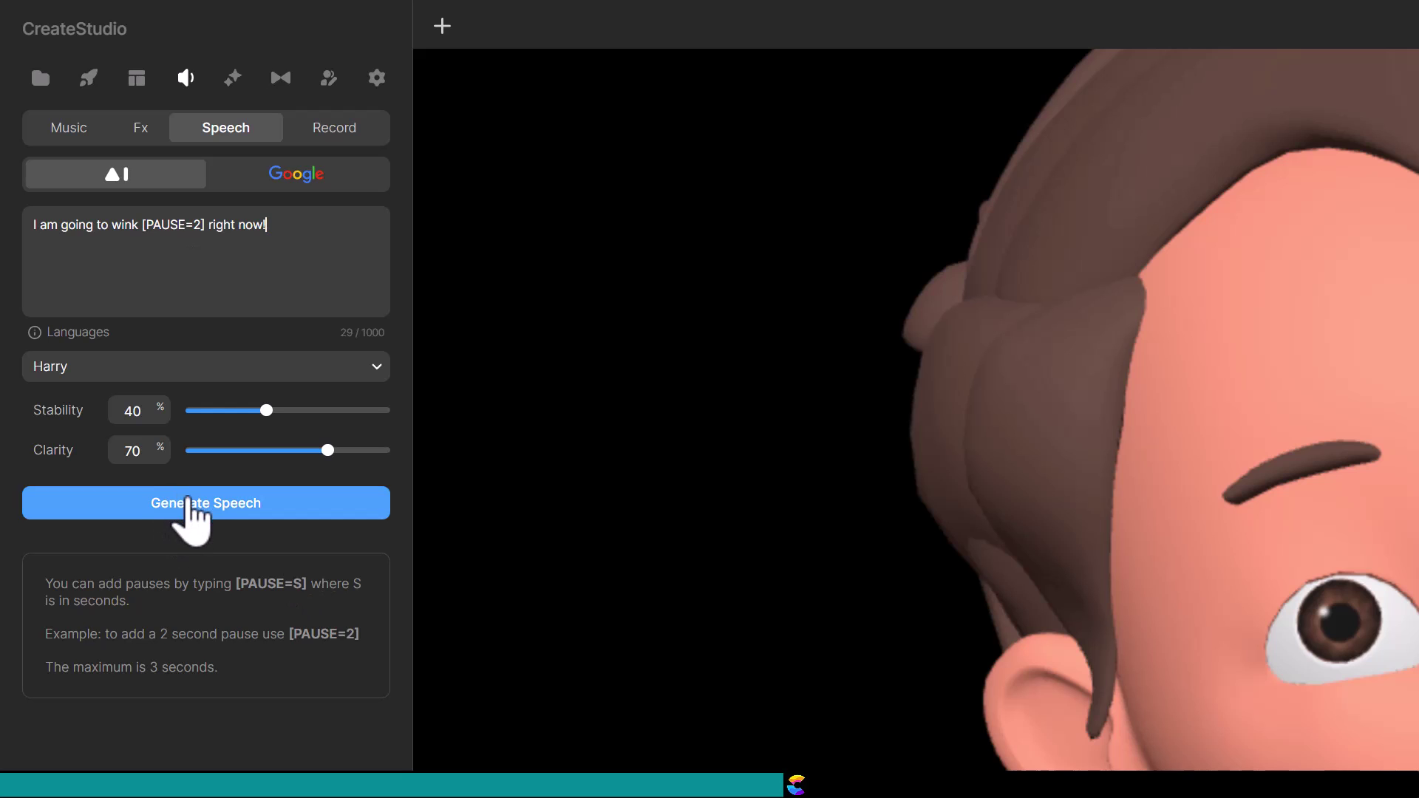
left_click(189, 504)
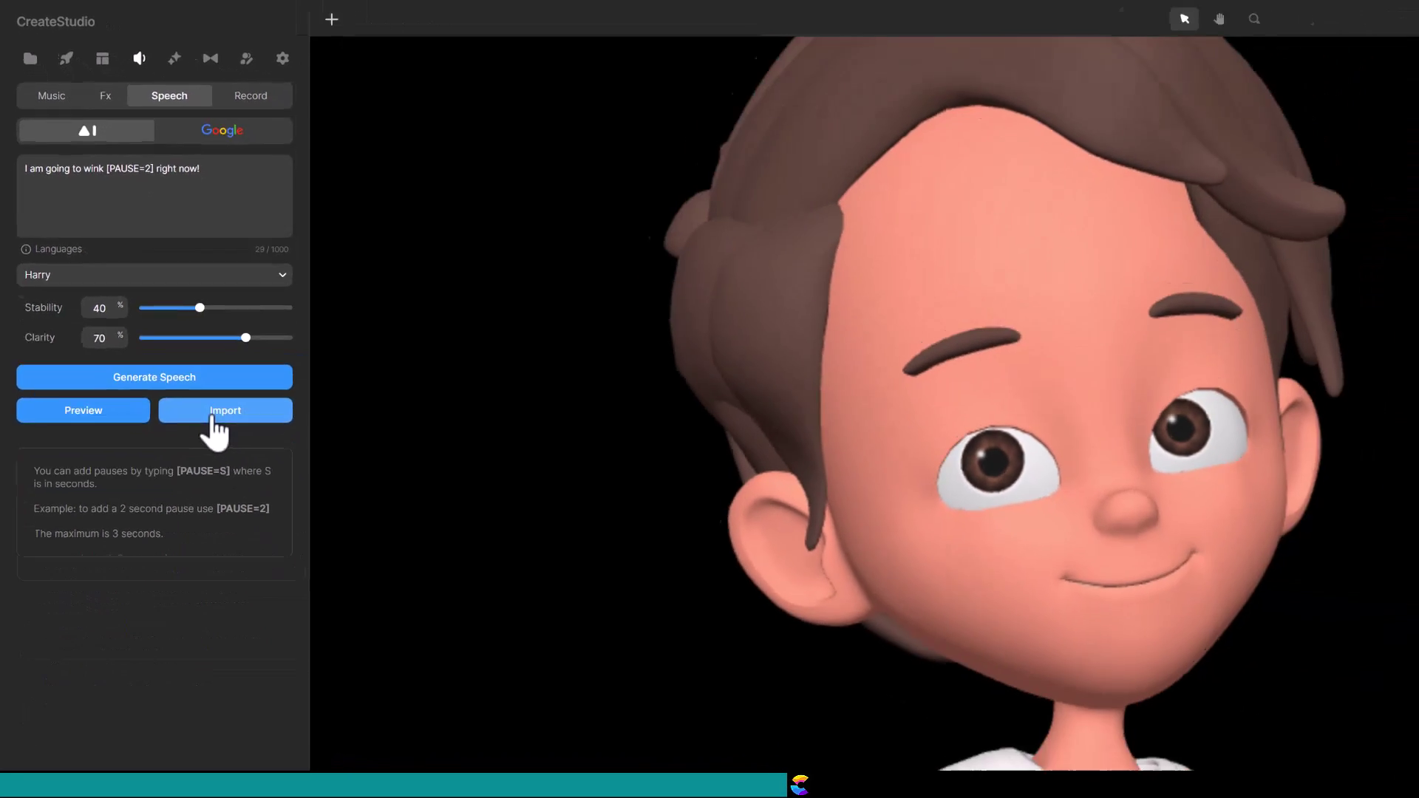
left_click(273, 570)
Step: Add the Harry speech to the timeline, start it slightly later, and Sync with Danny
left_click_drag(152, 162, 255, 640)
left_click_drag(548, 624, 584, 626)
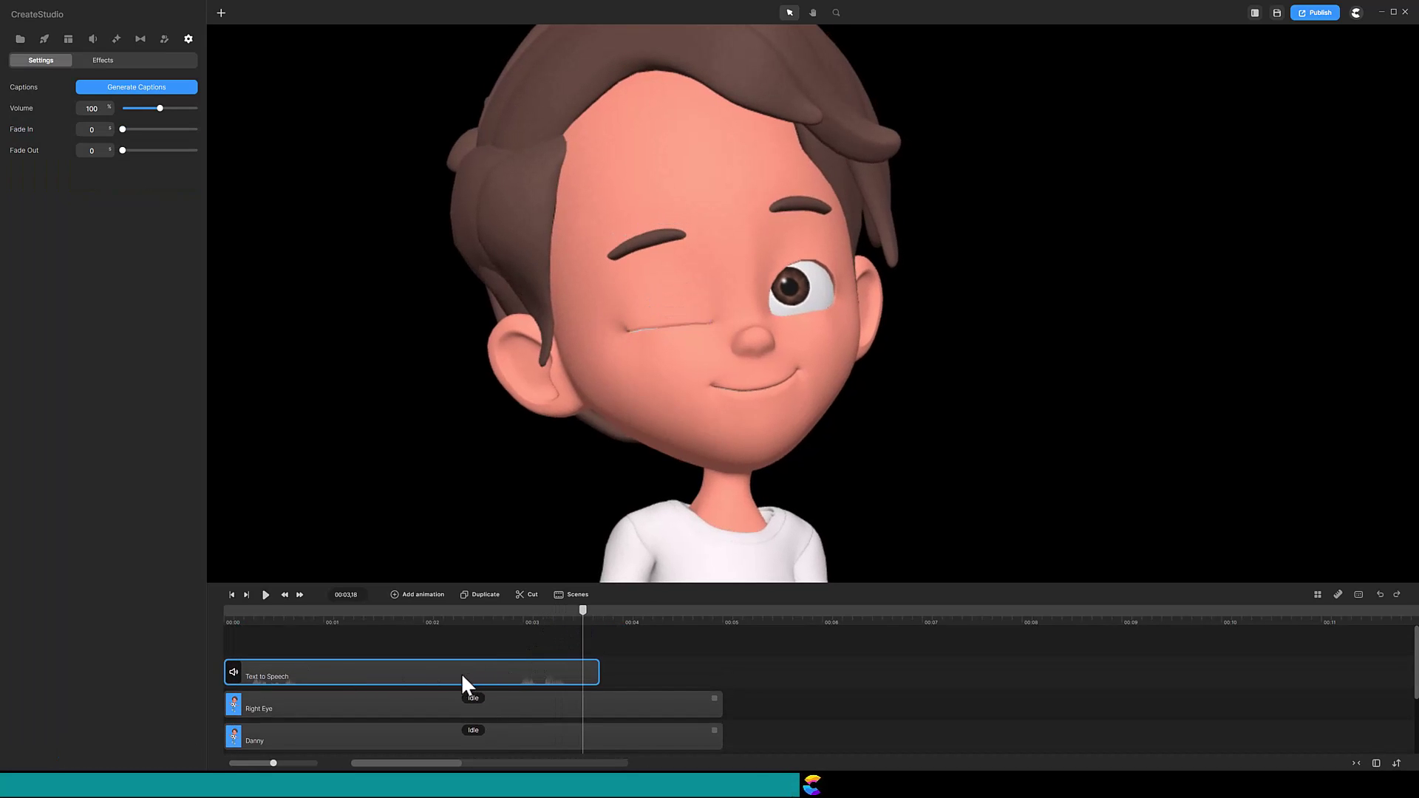
left_click_drag(459, 675, 489, 672)
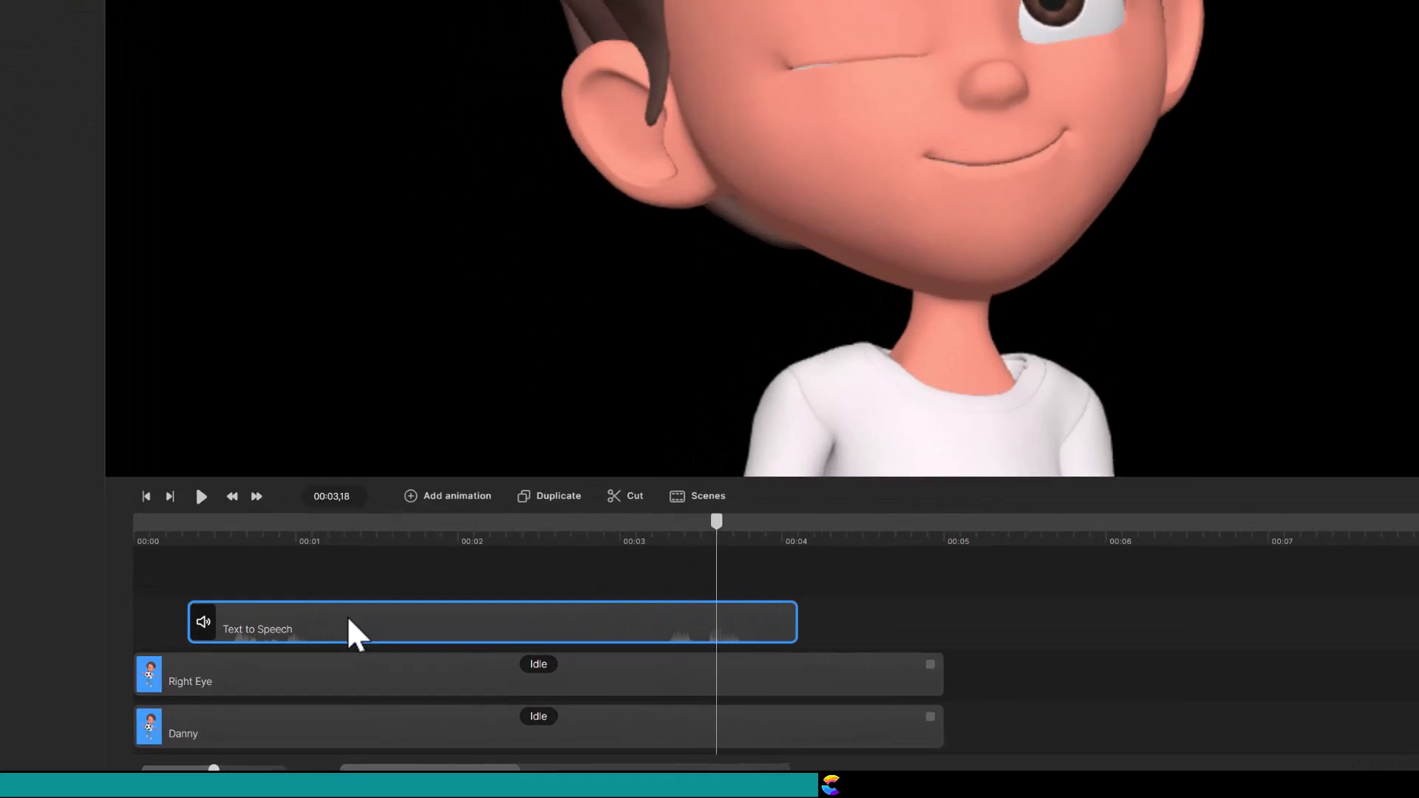
right_click(355, 669)
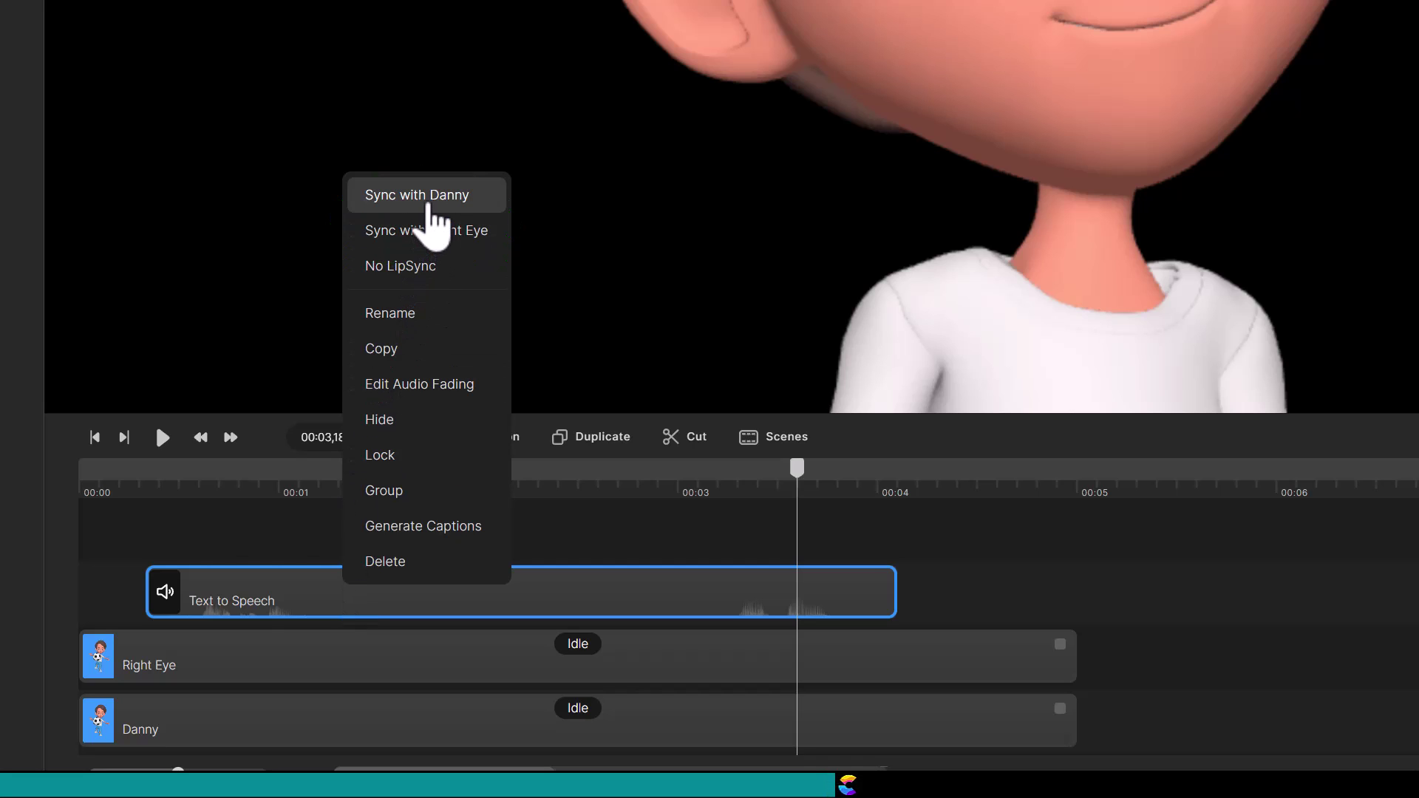
left_click(430, 196)
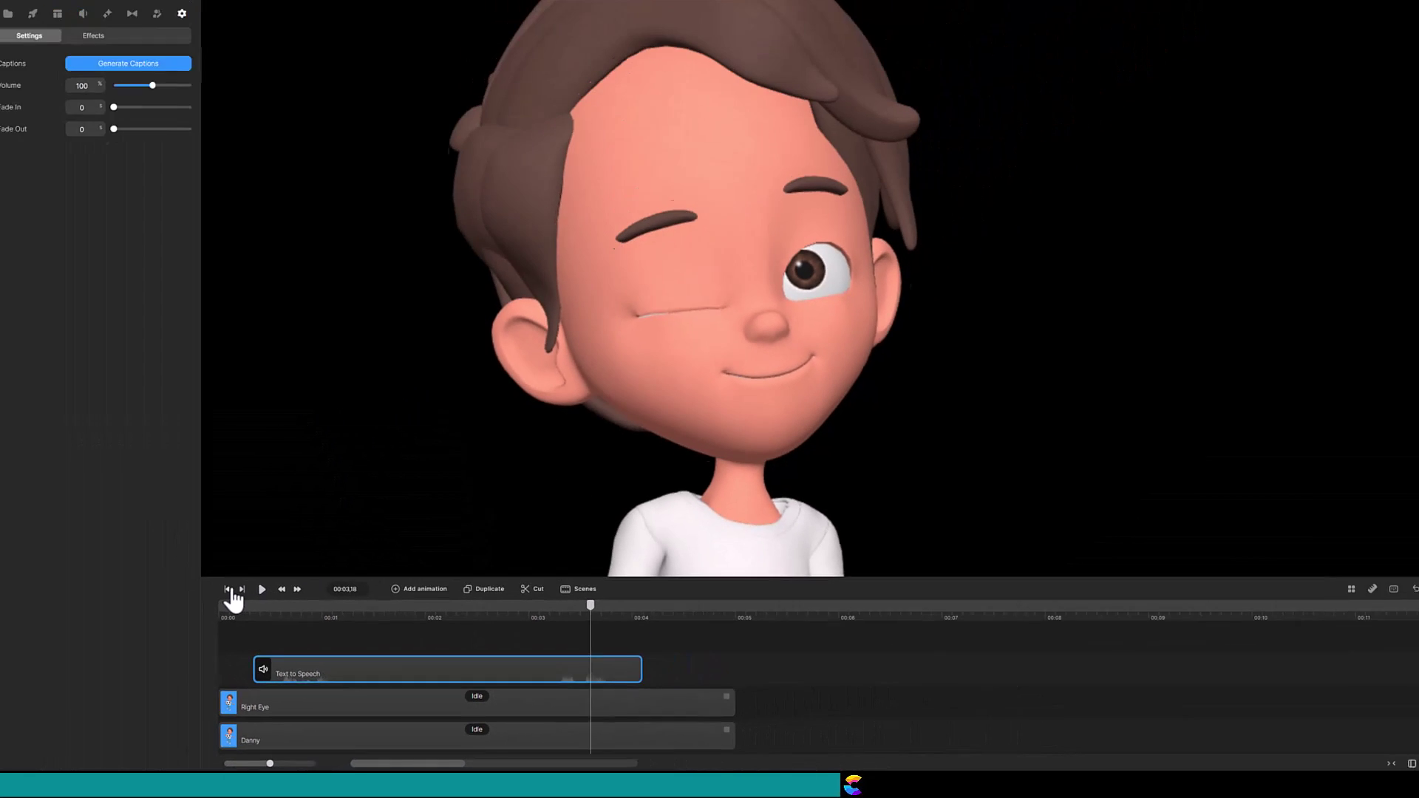
Step: Reset the playhead to 00:00 and play the lip-synced animation
left_click(228, 590)
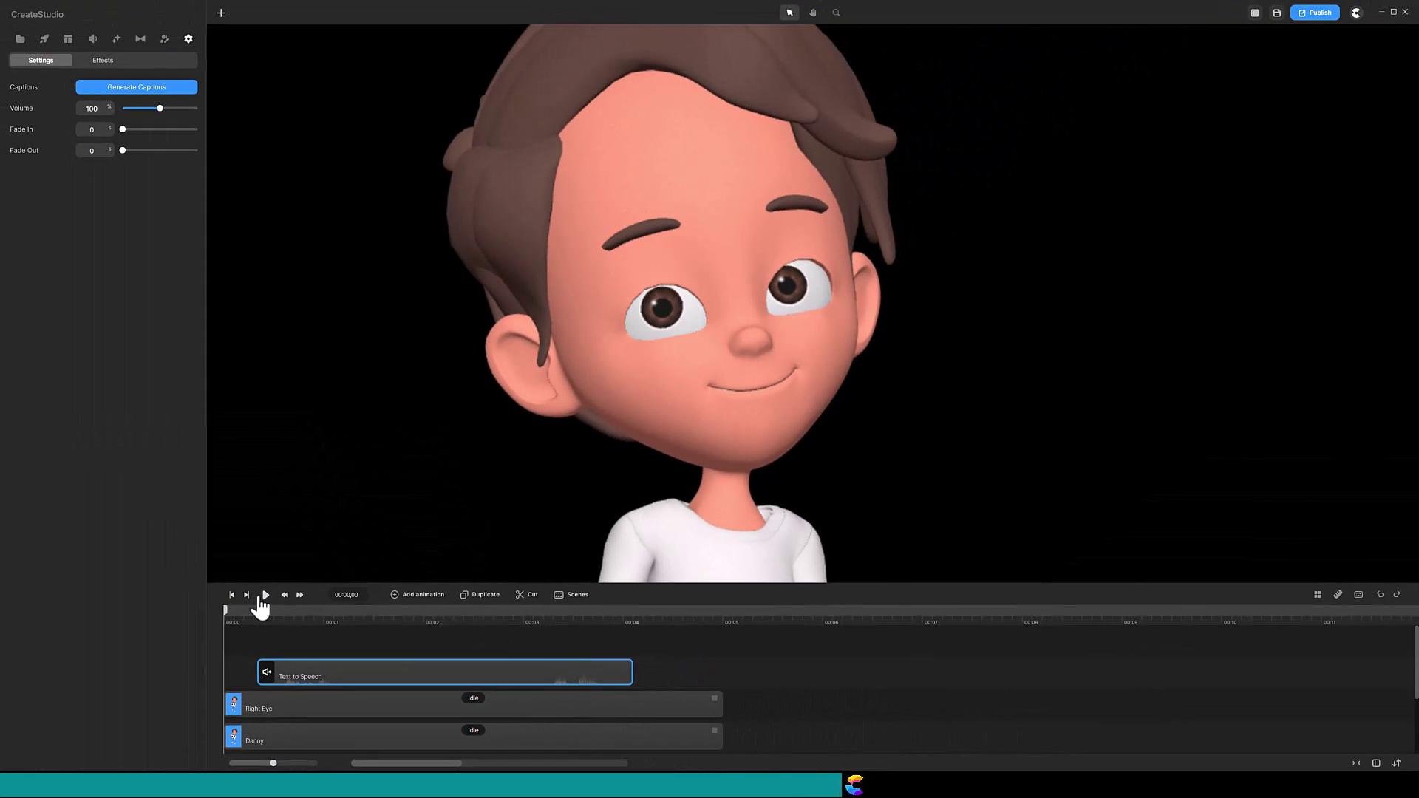
left_click(266, 596)
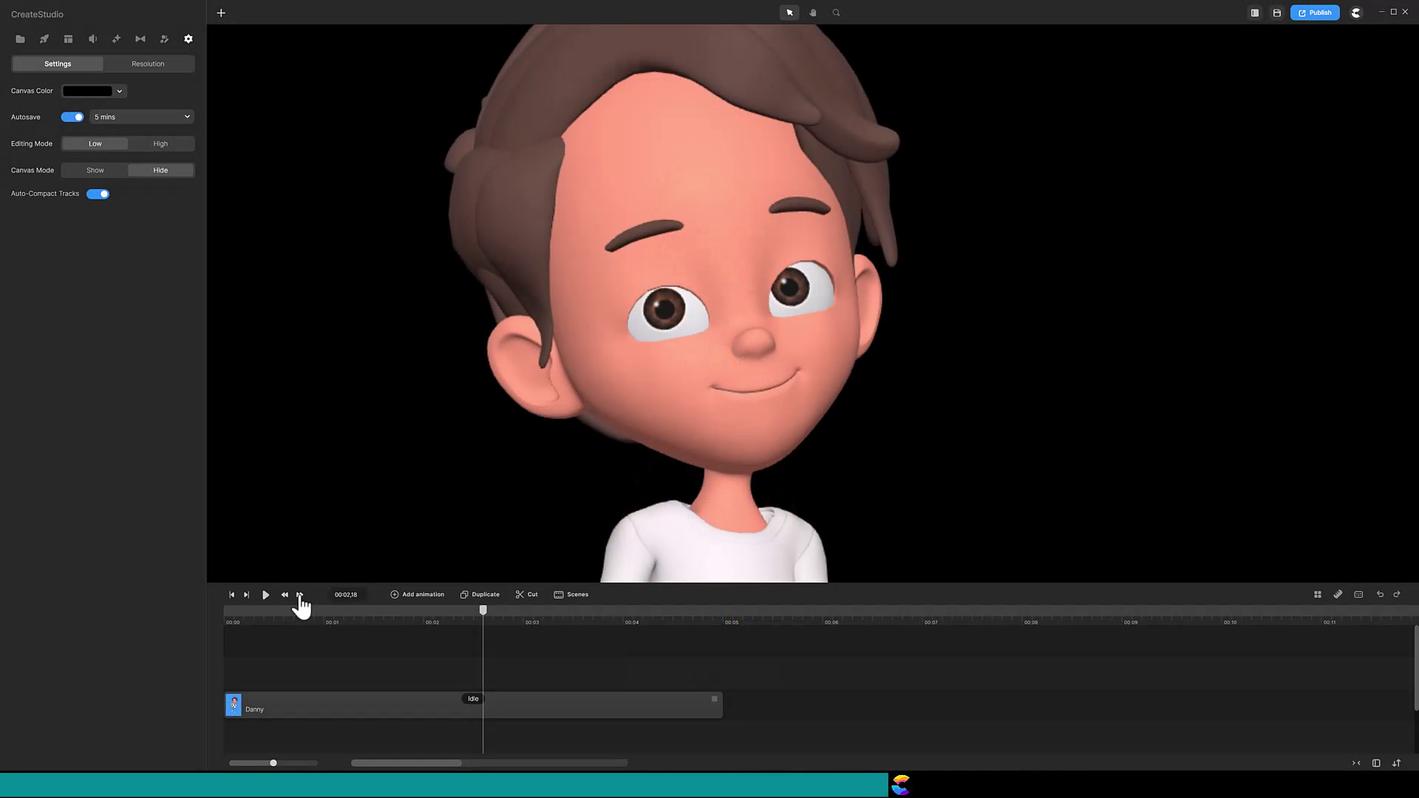
Step: Step three frames forward to 00:02,21 and cut Danny's clip at the eyes-closed frame
left_click(299, 595)
left_click(299, 595)
left_click(300, 595)
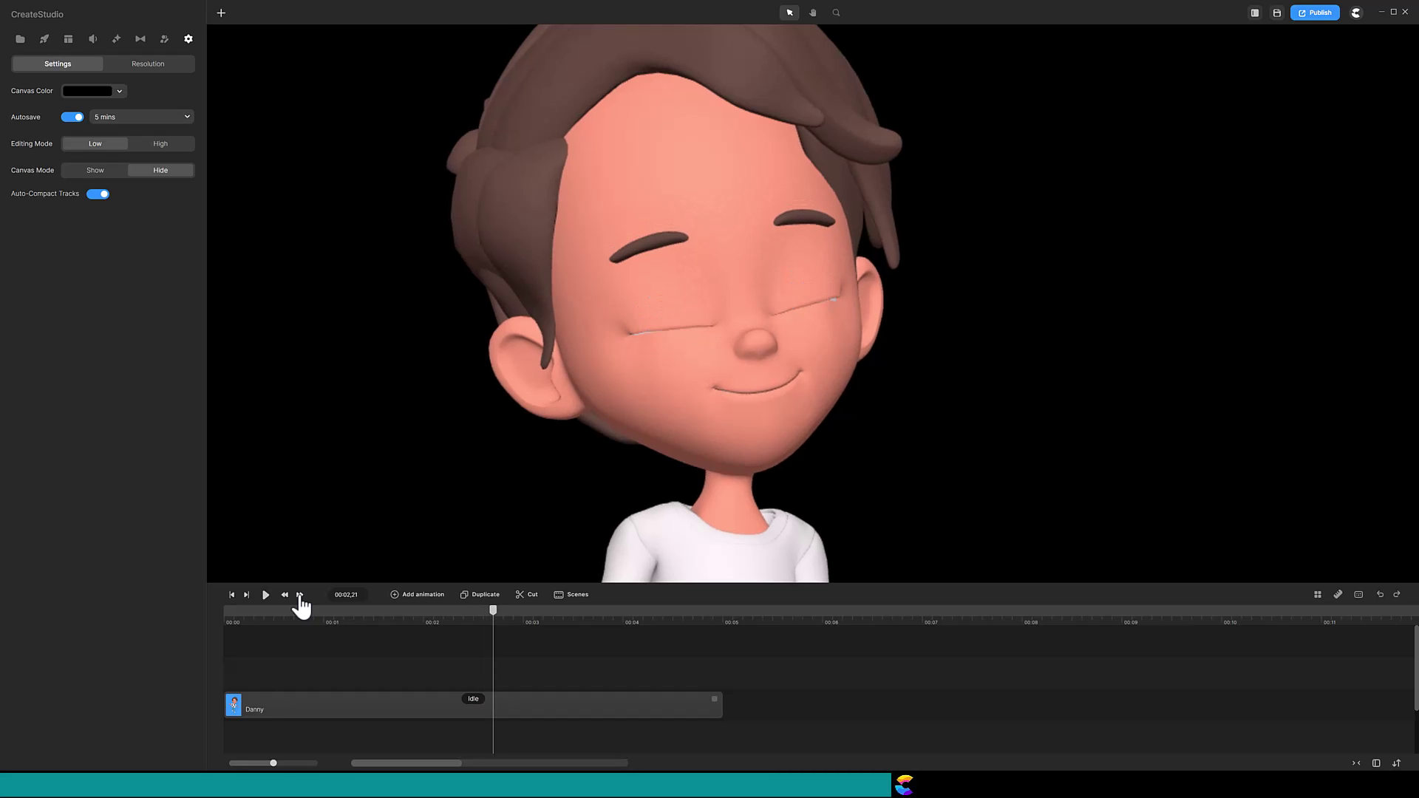
left_click(503, 712)
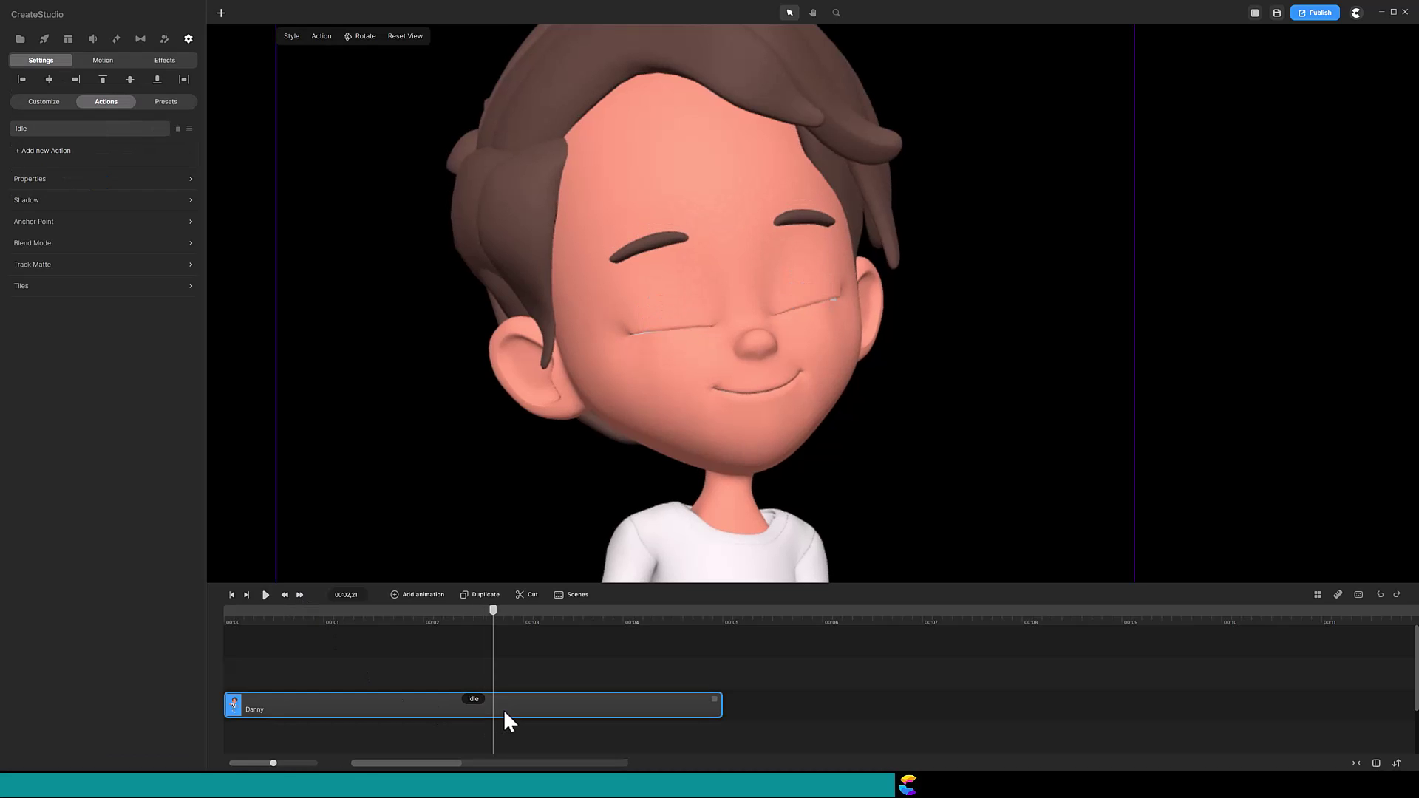
left_click(532, 595)
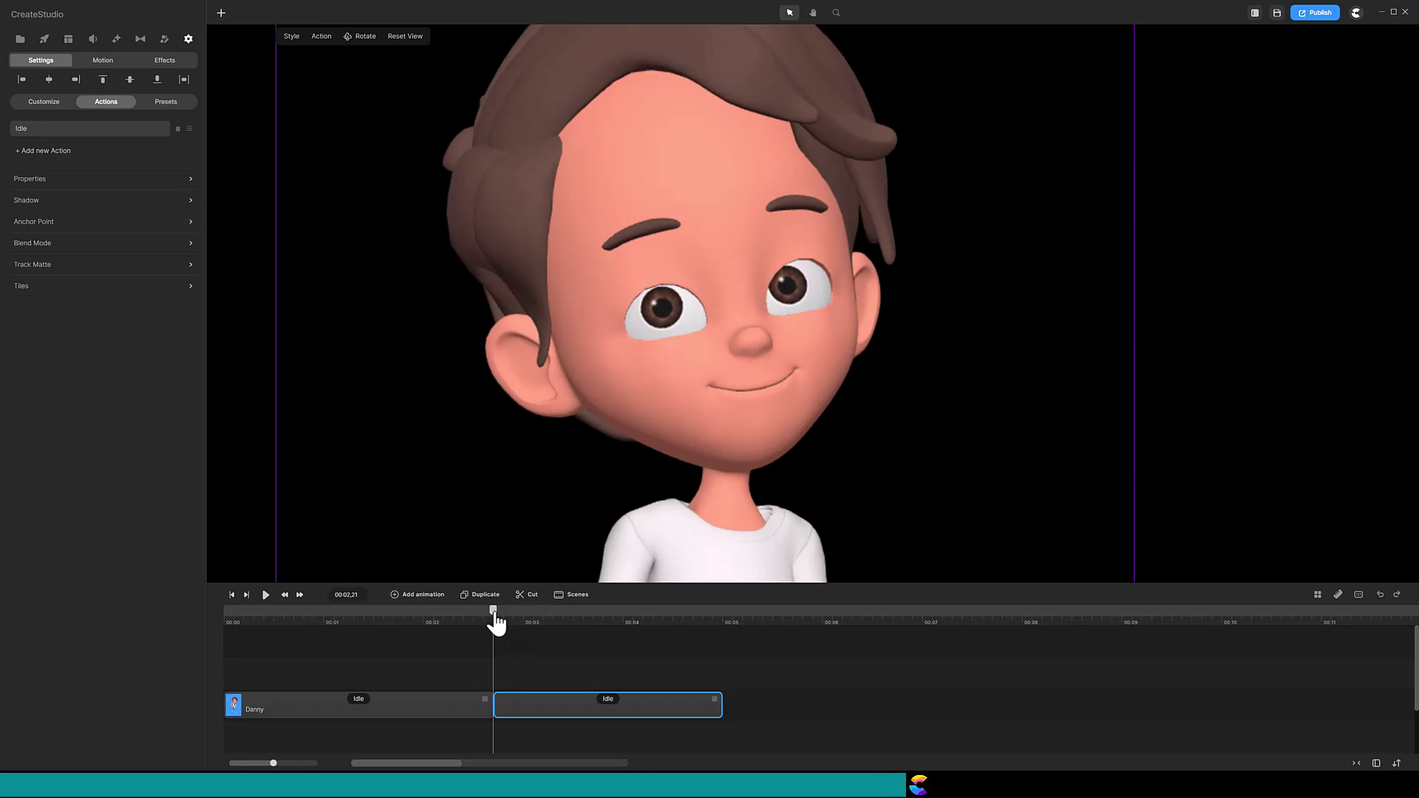
mouse_move(494, 614)
left_mouse_down()
mouse_move(481, 618)
mouse_move(507, 624)
left_mouse_up()
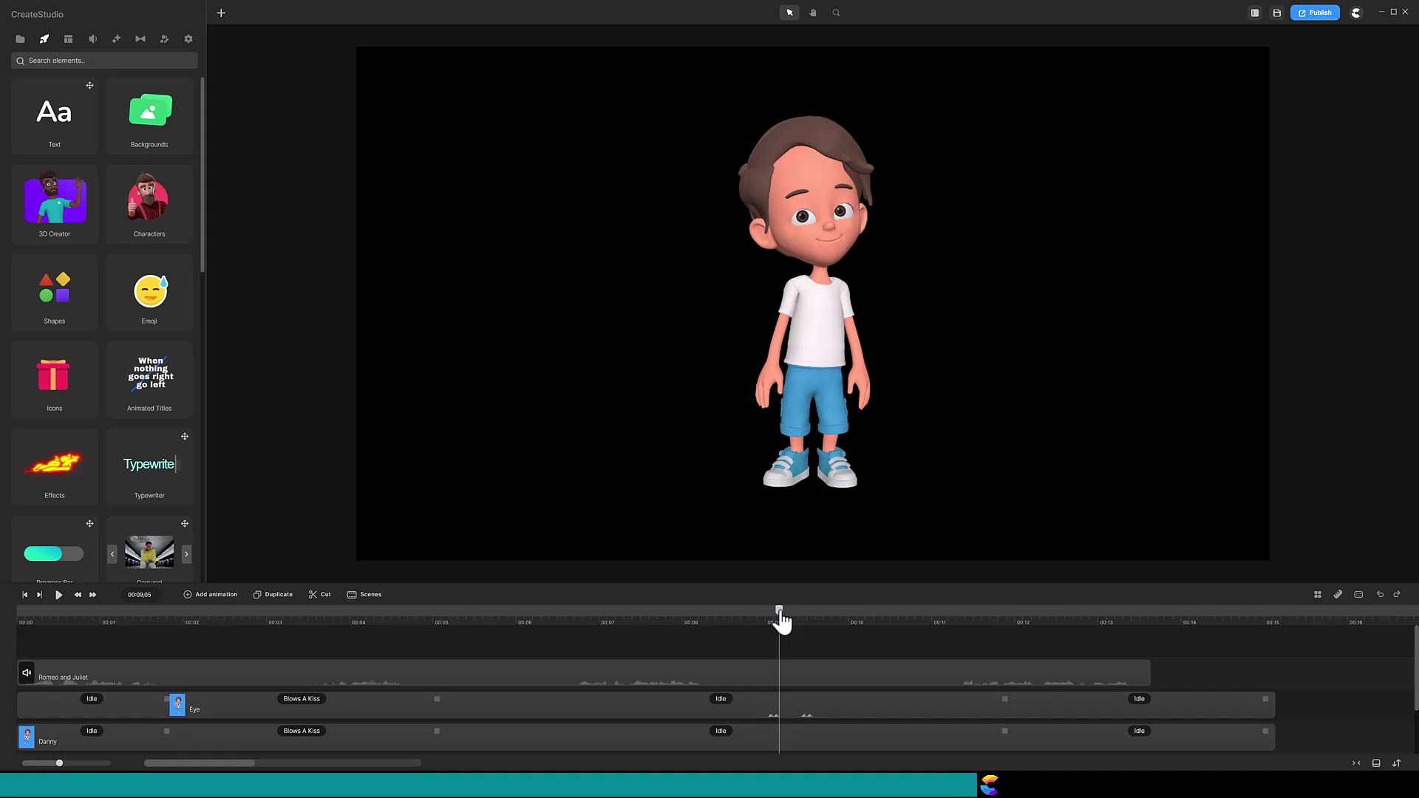
mouse_move(781, 614)
left_mouse_down()
mouse_move(807, 615)
mouse_move(784, 629)
left_mouse_up()
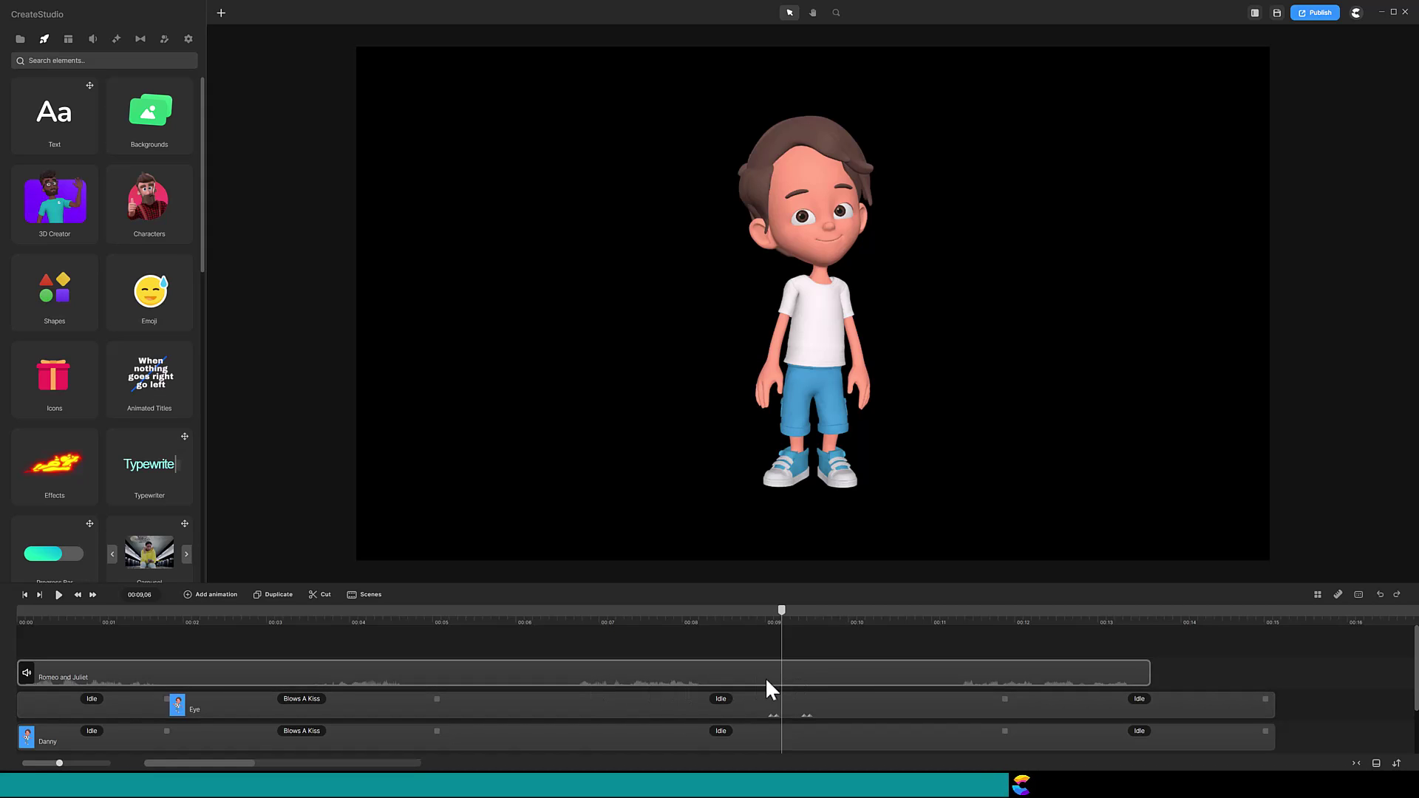
Step: Publish a transparent 1920×1080 WEBM video saved as 'Wink Bounce'
left_click(1328, 15)
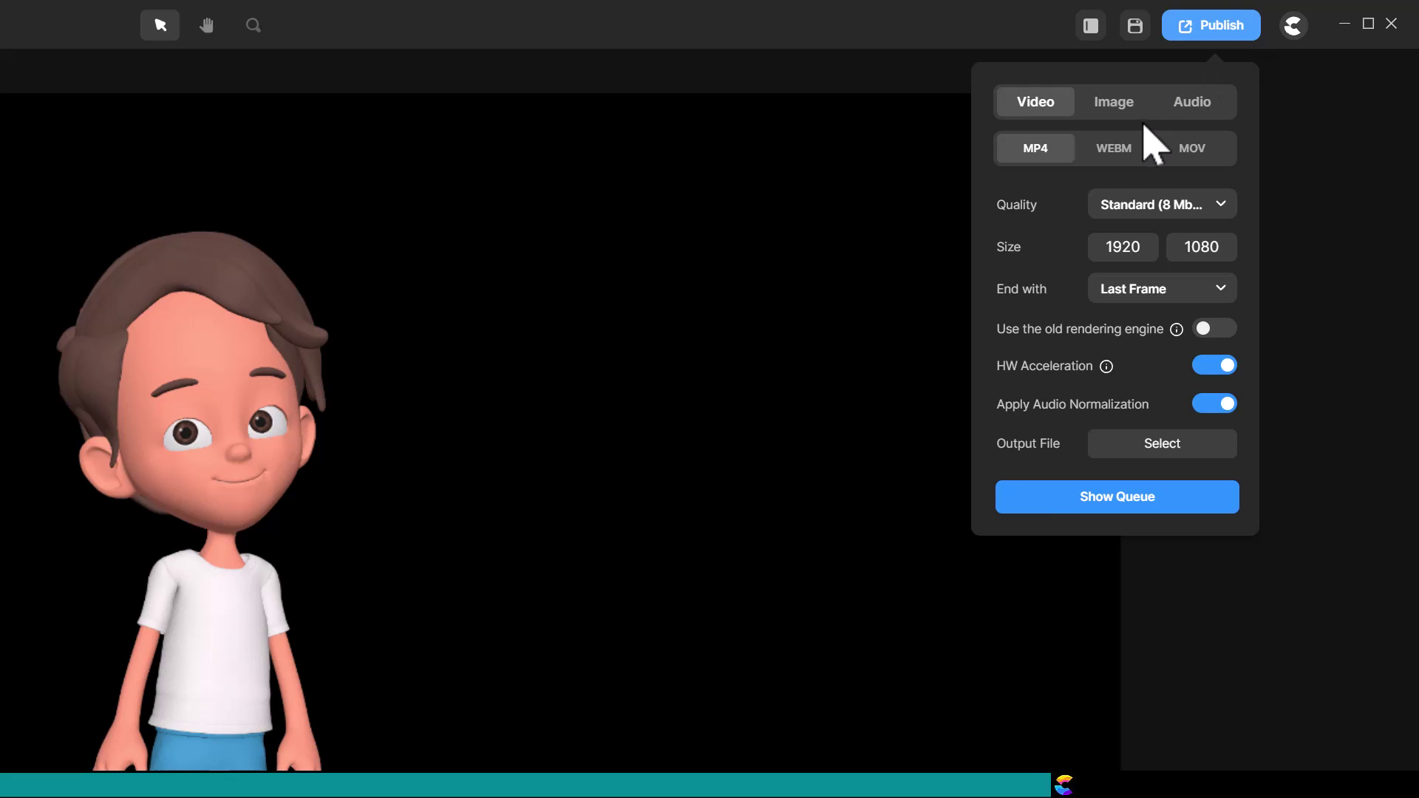
left_click(1125, 149)
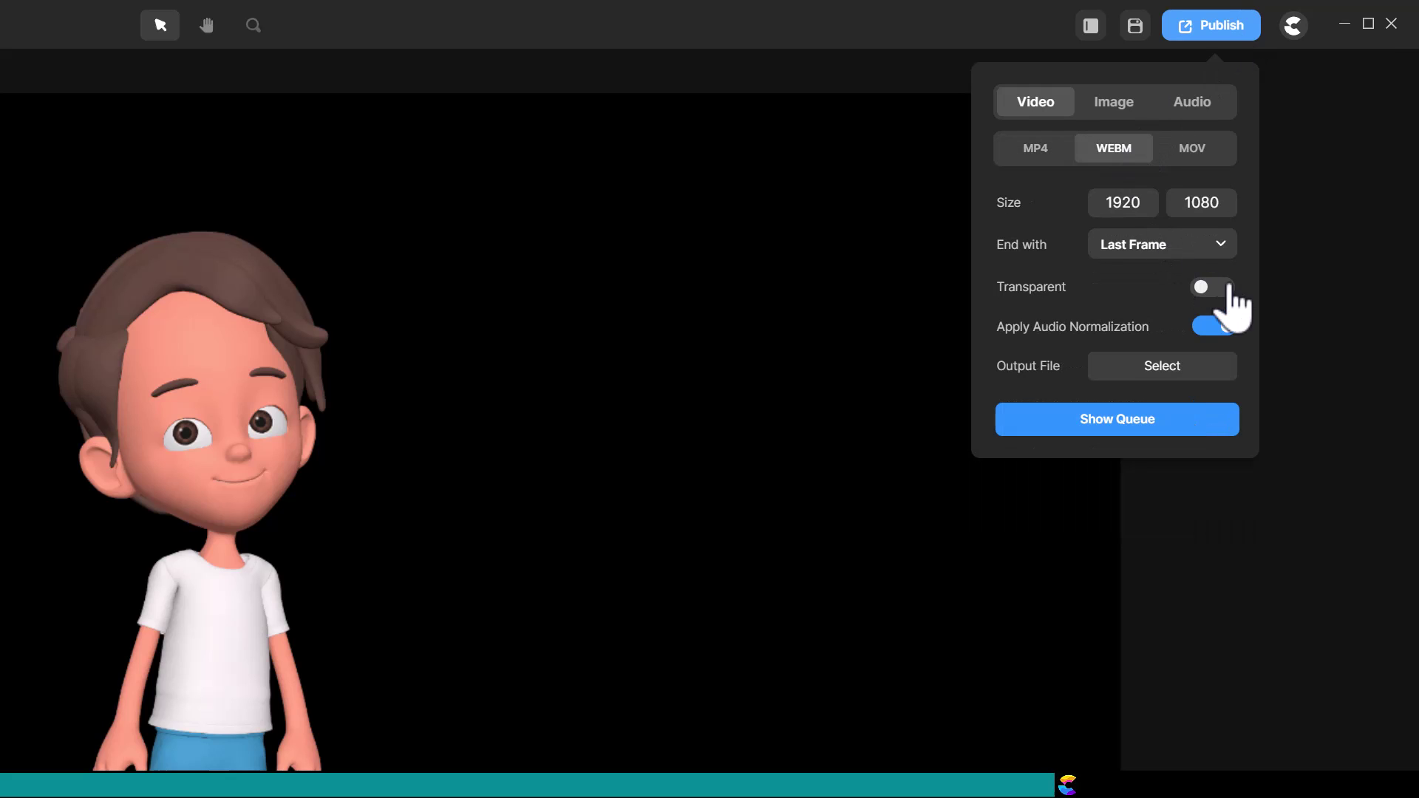
left_click(1230, 288)
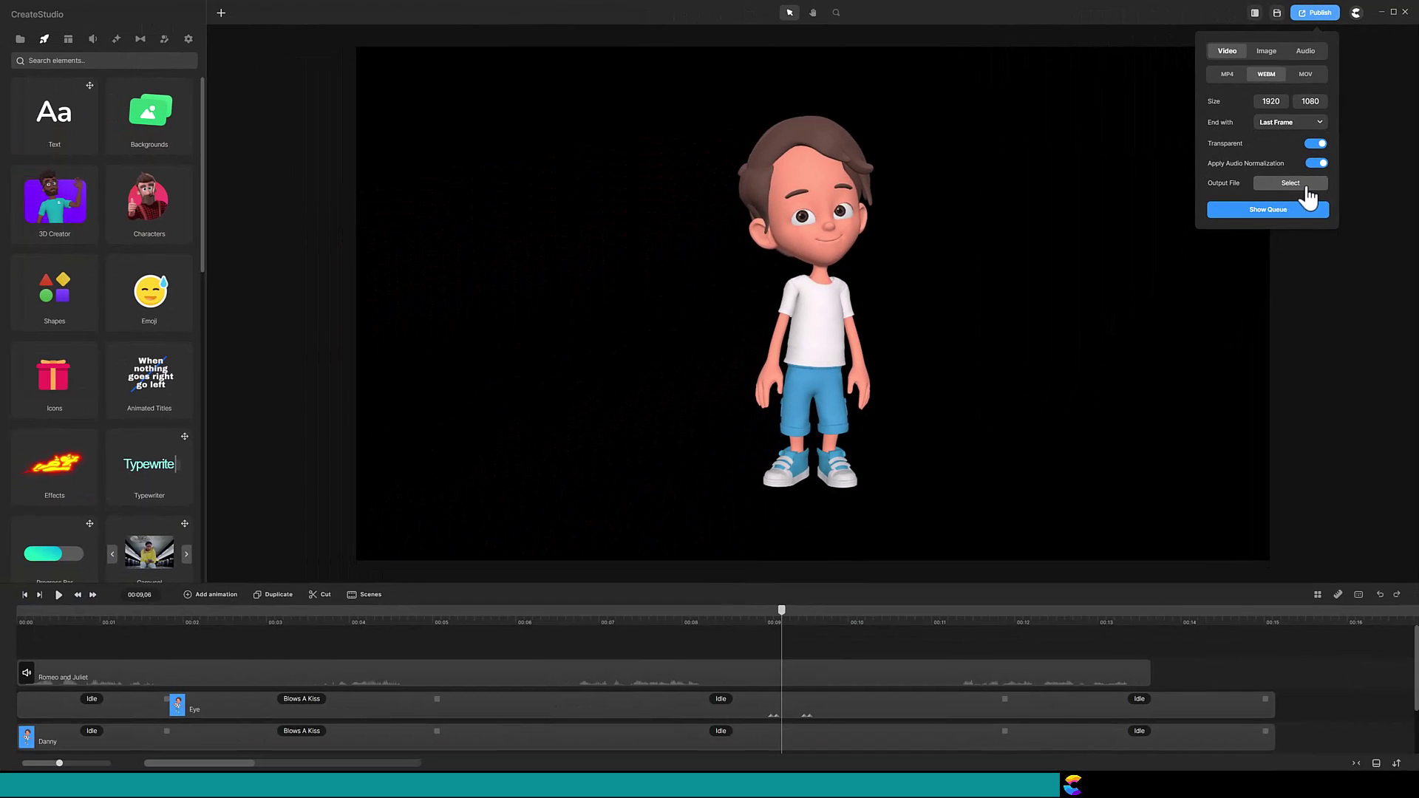
left_click(1307, 196)
type("W")
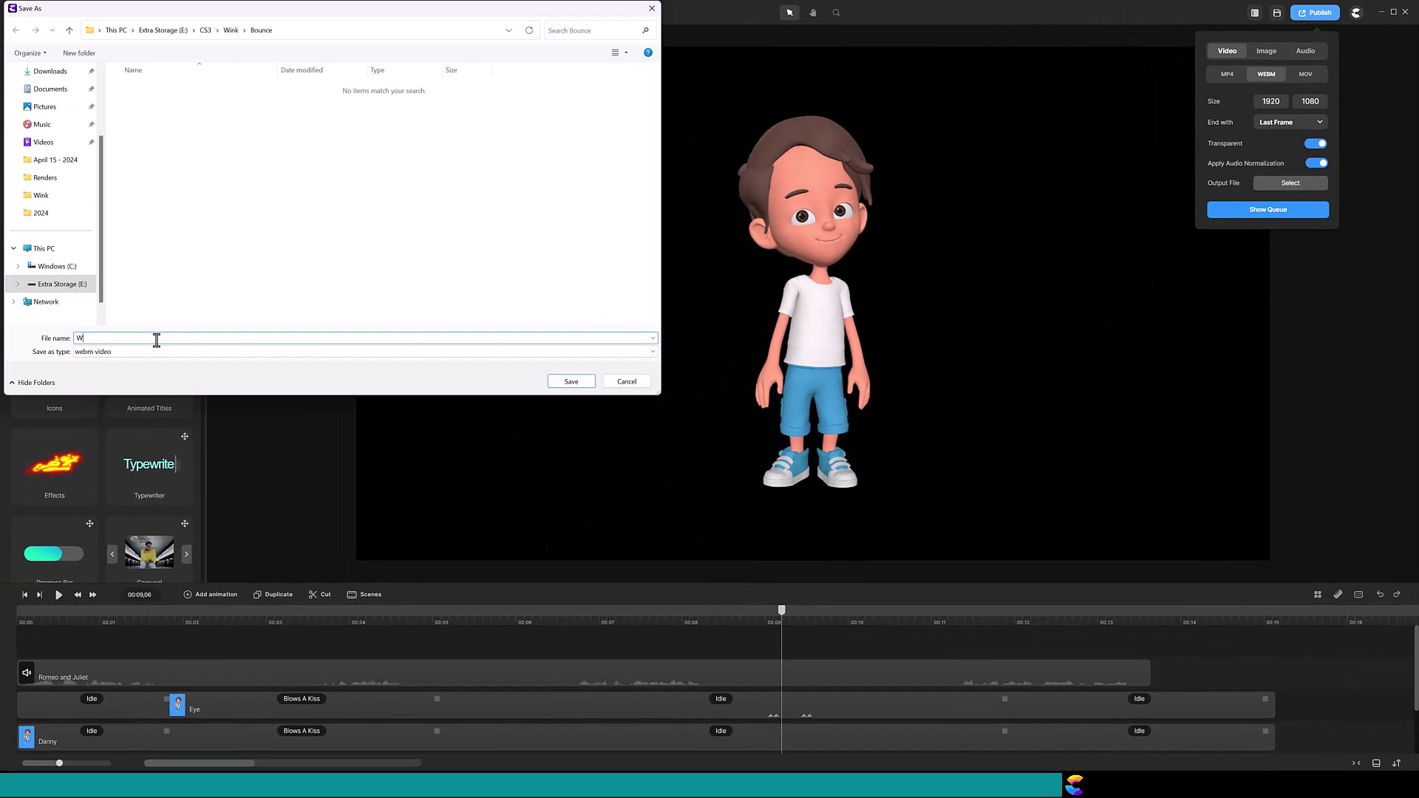
type("ink Bounce")
left_click(569, 381)
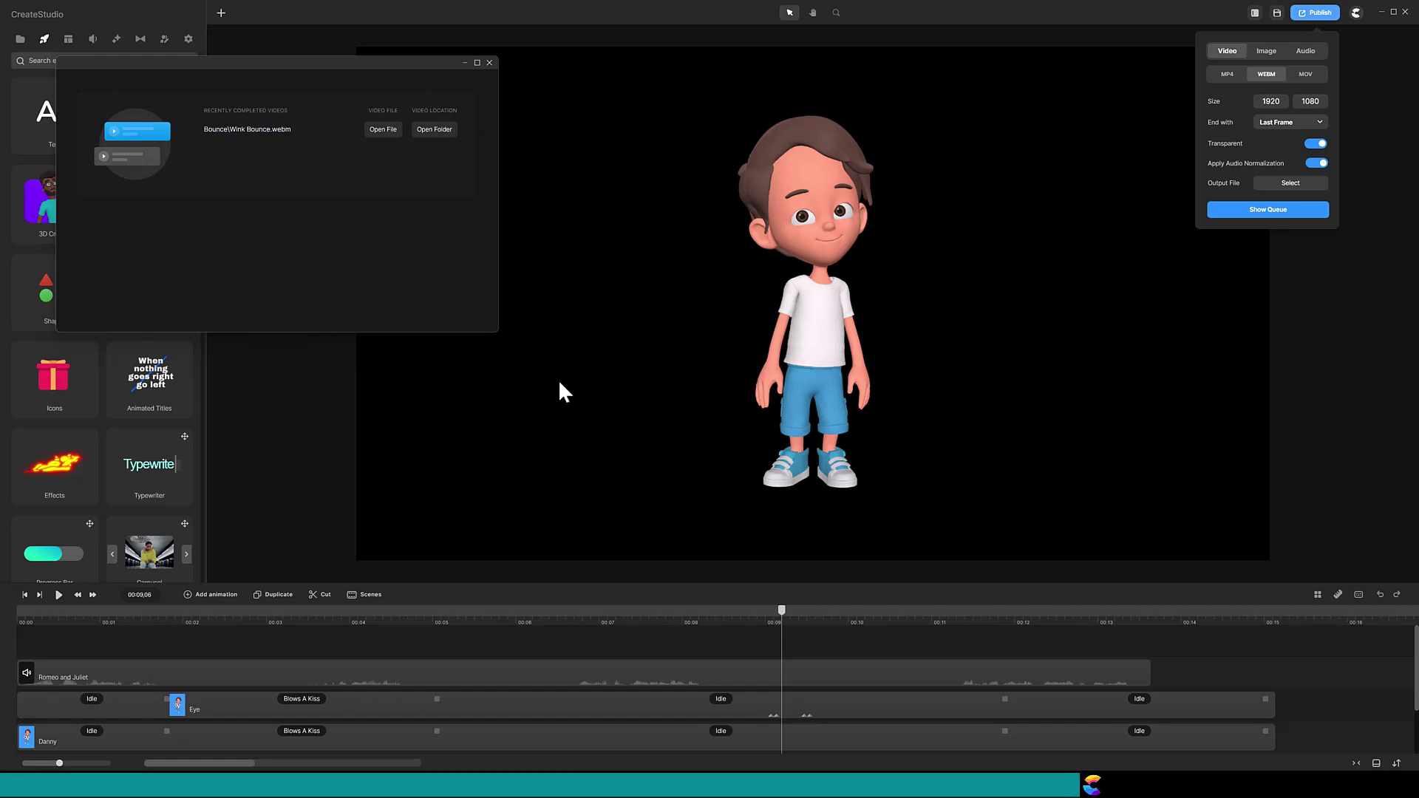
Step: Start a new project and import the Wink Bounce video into its Media library
left_click(1356, 13)
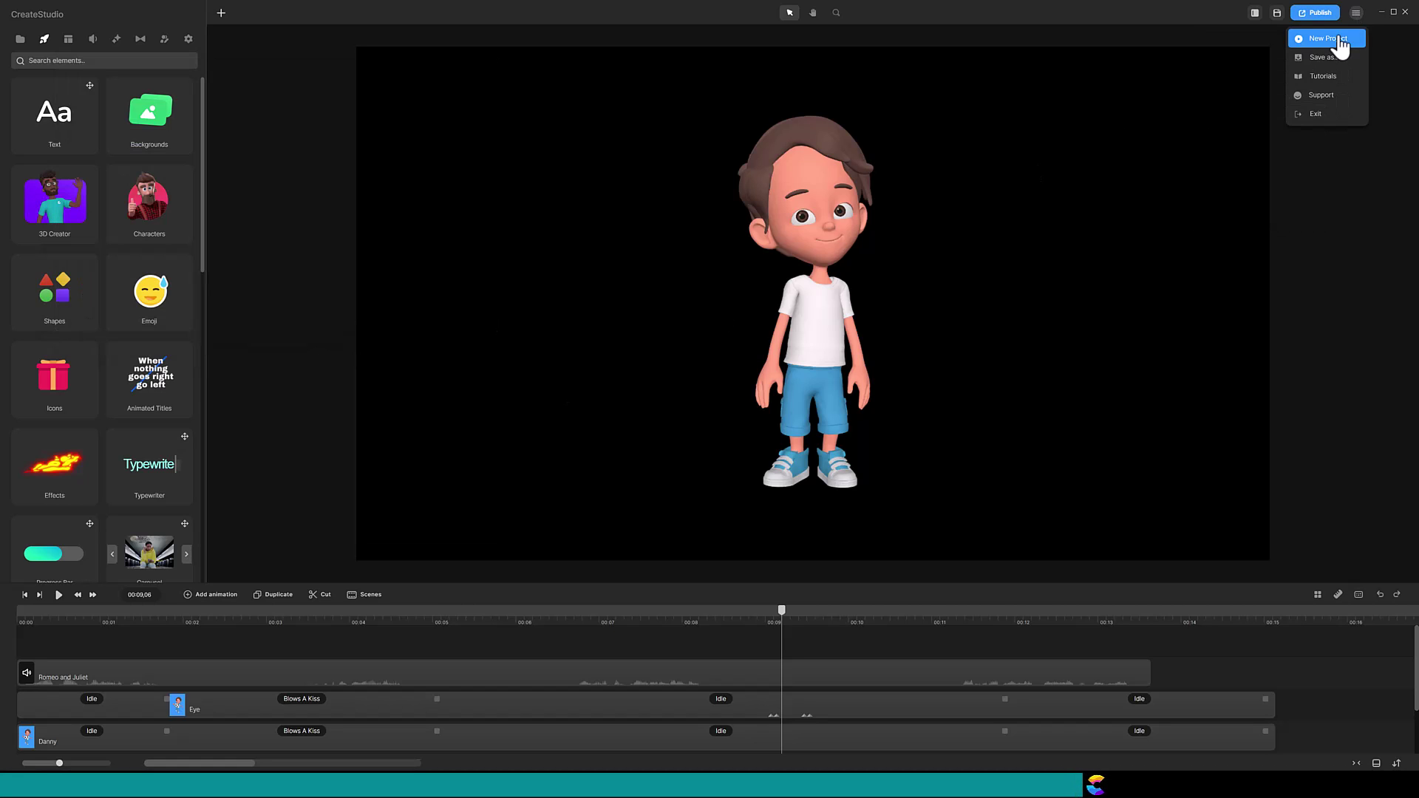
left_click(1327, 38)
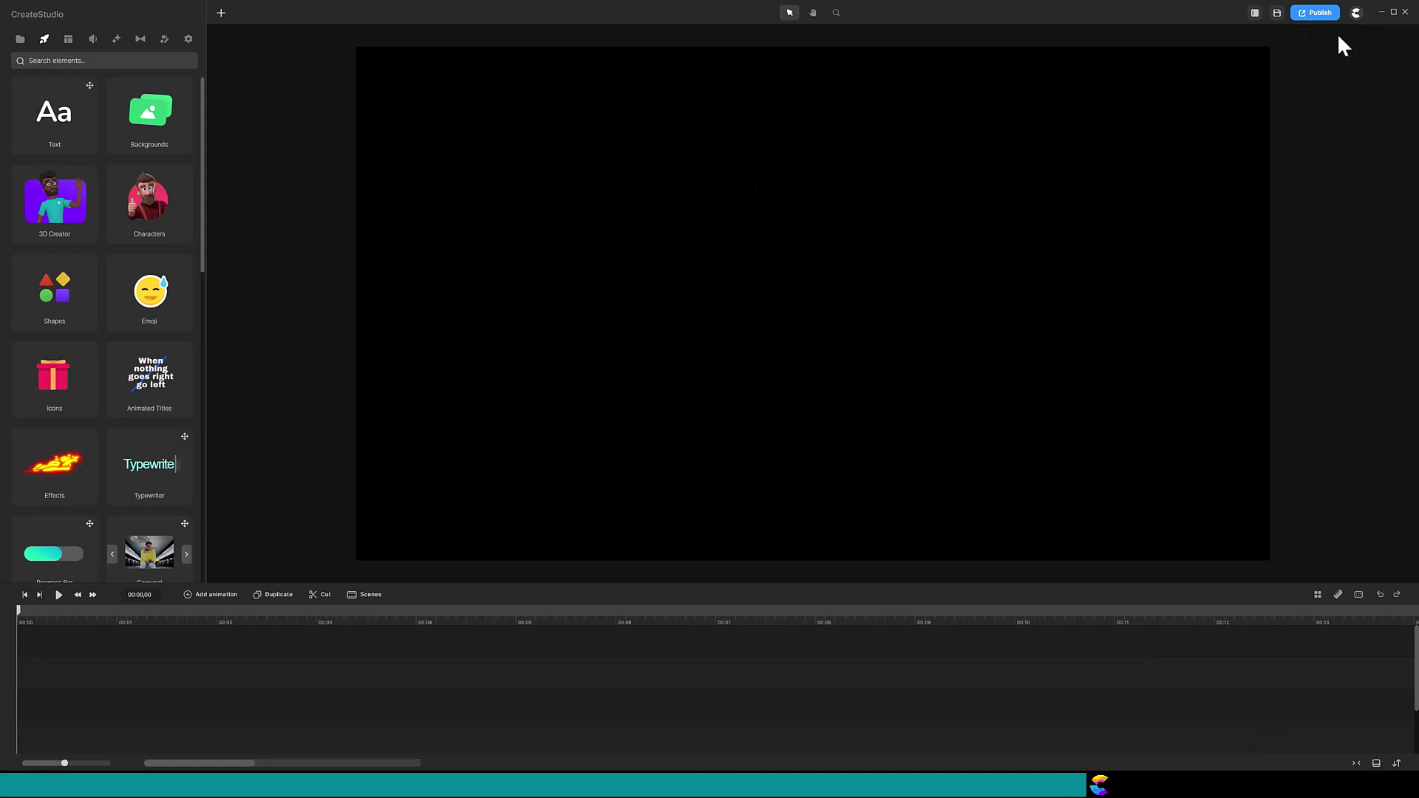
left_click(20, 40)
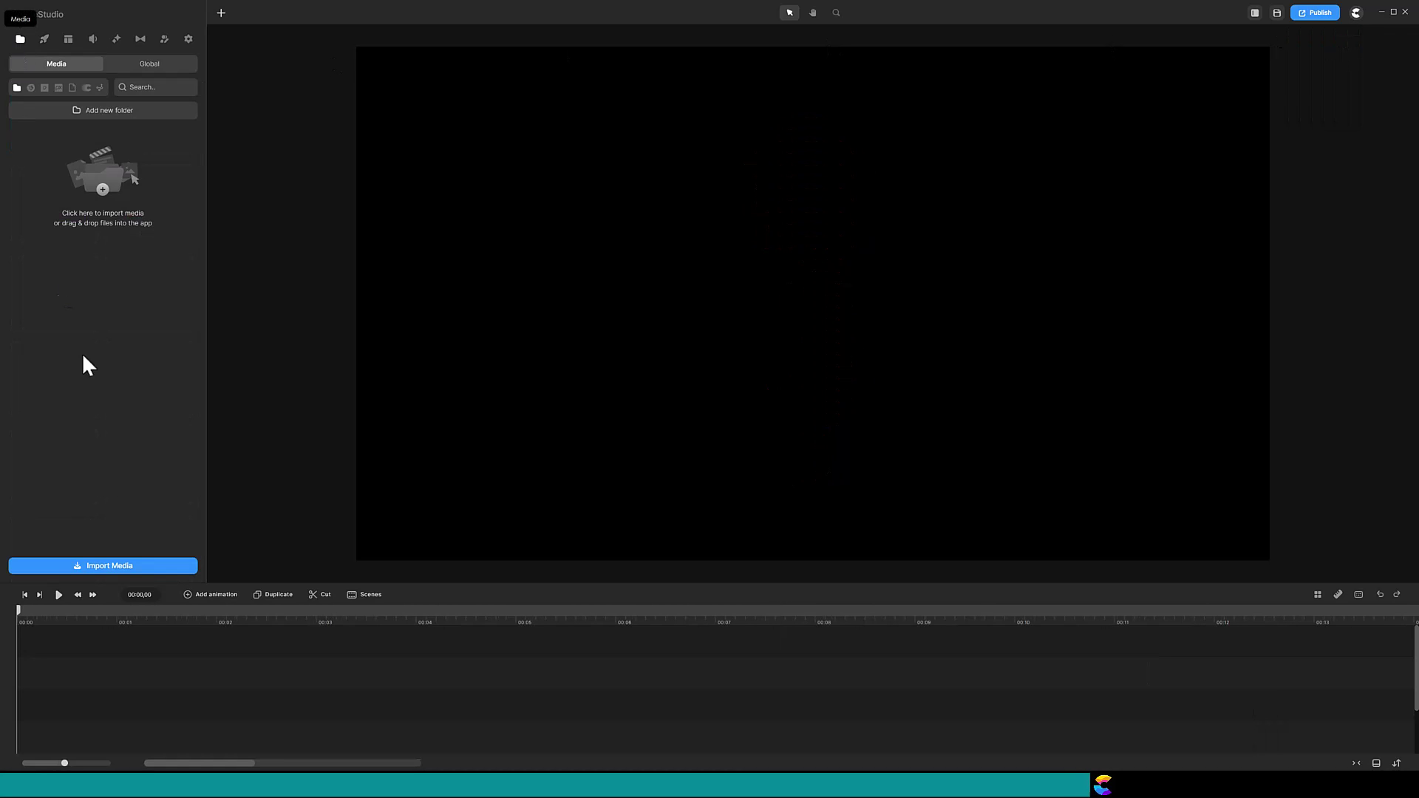
left_click(107, 573)
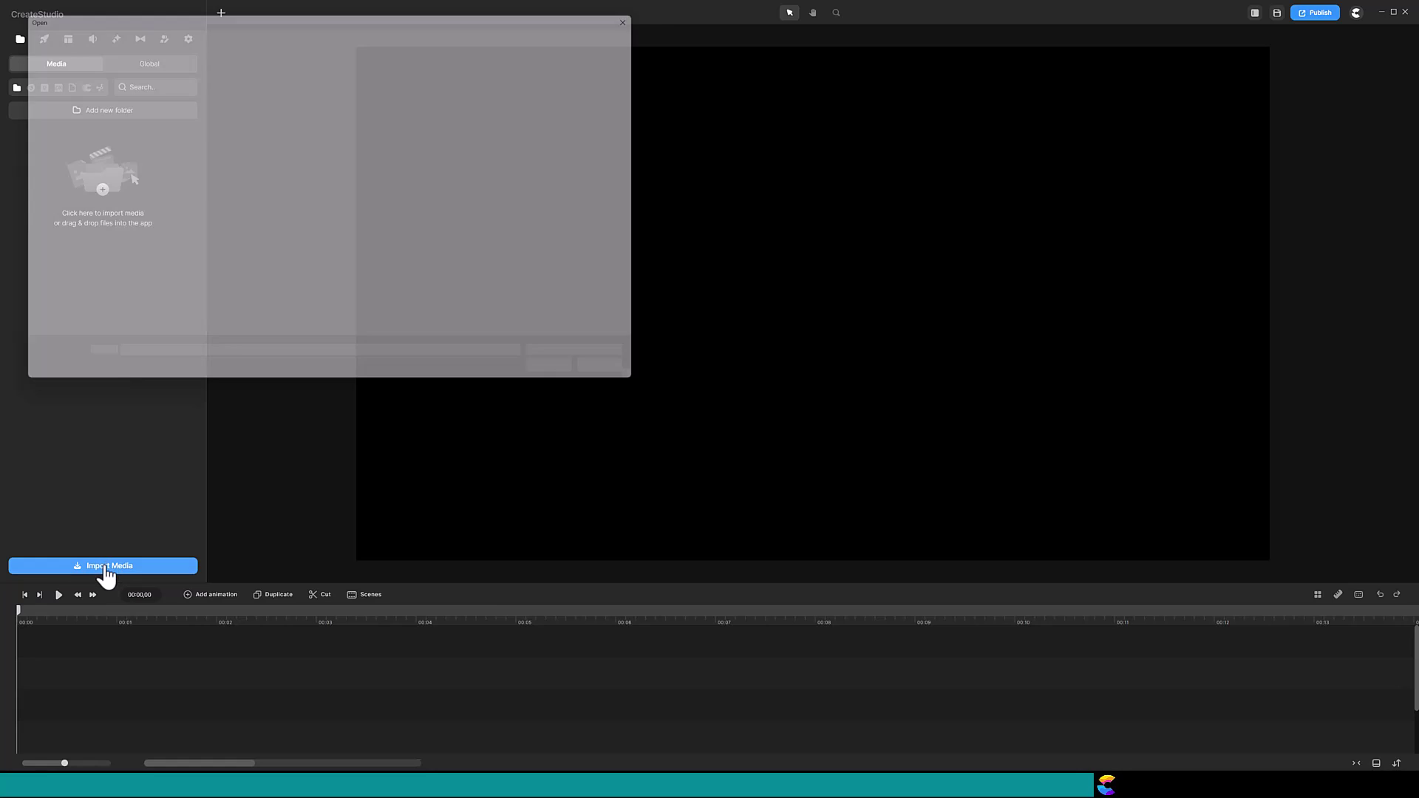
left_click(196, 105)
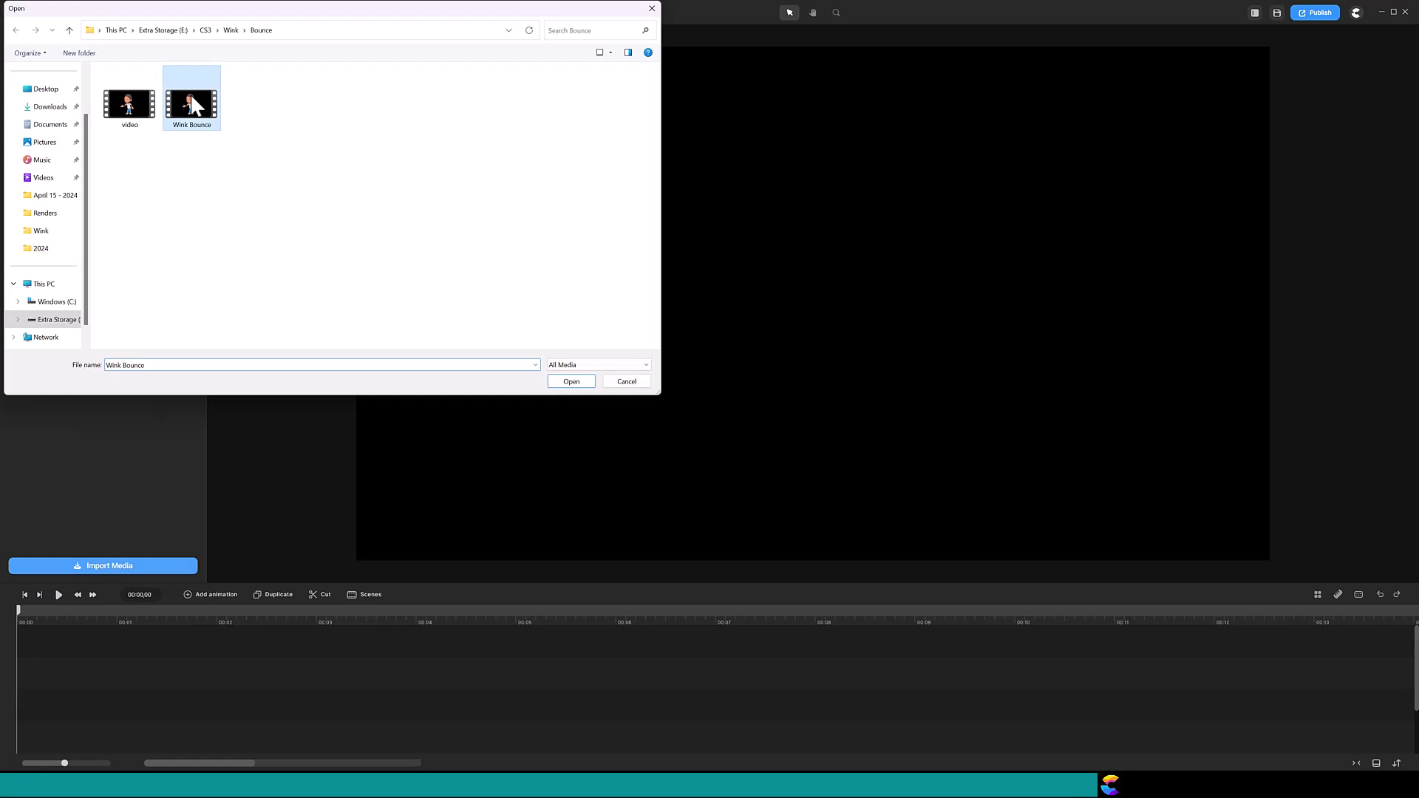
left_click(576, 383)
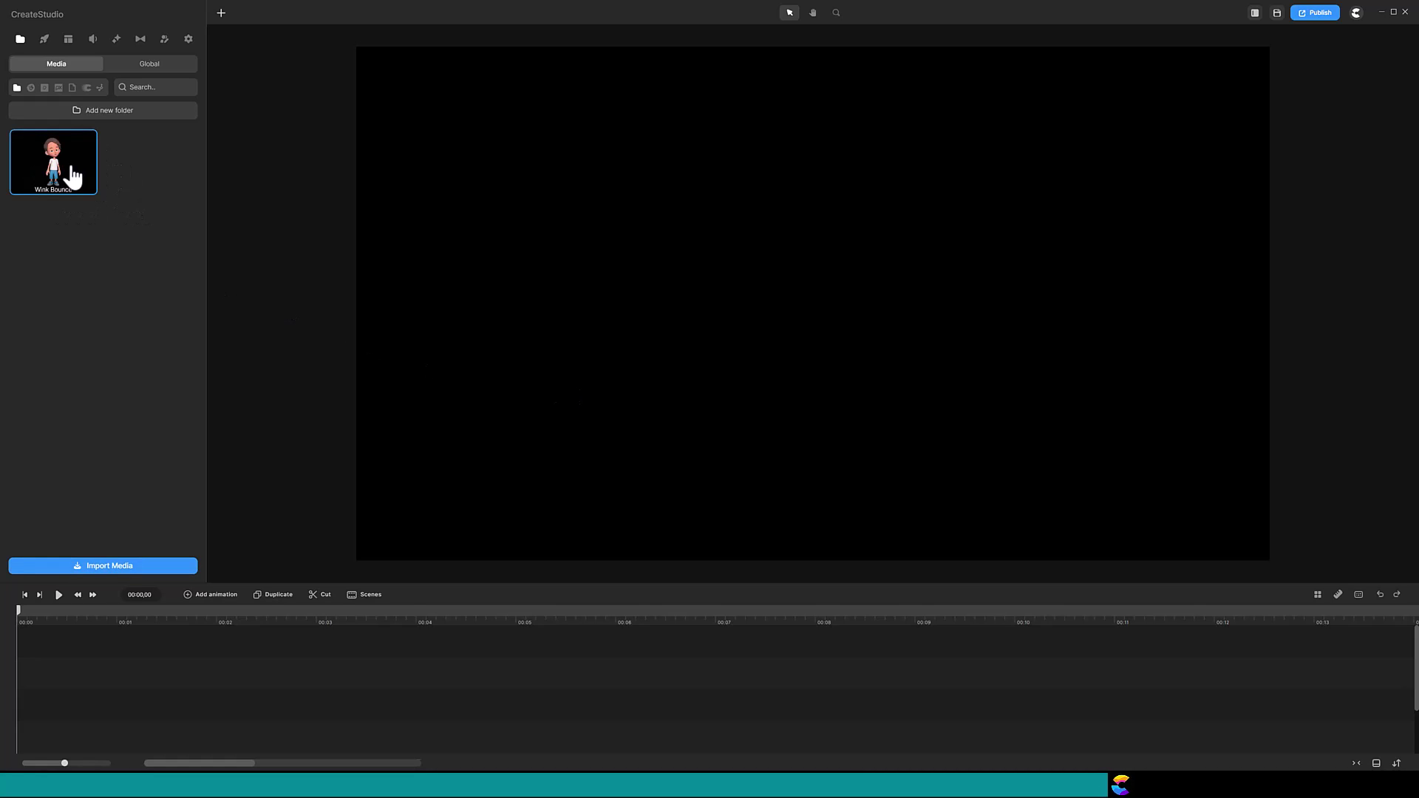
Step: Add Wink Bounce to the timeline and stop on the full-wink frame near 00:09
left_click_drag(63, 165, 46, 703)
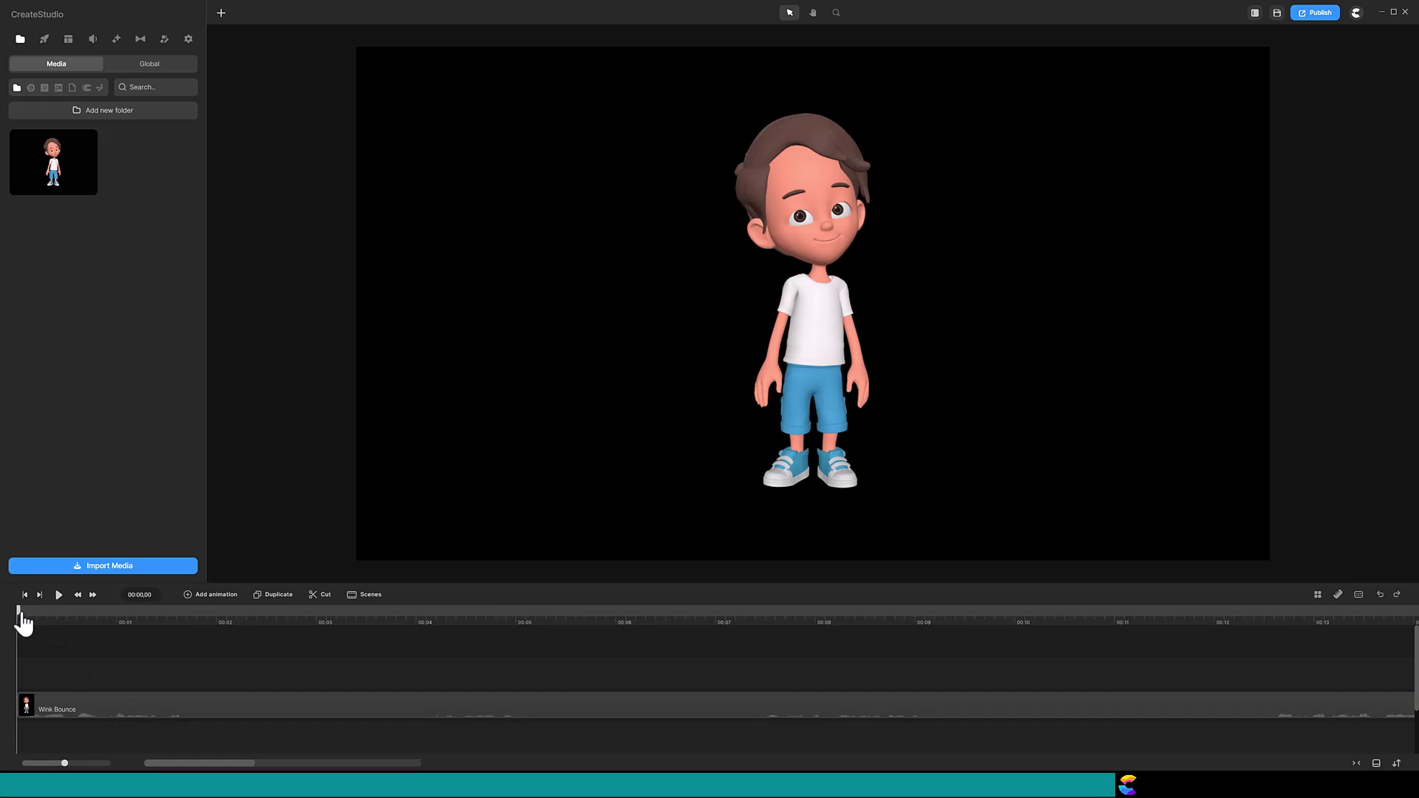
left_click_drag(15, 618, 792, 679)
left_click_drag(957, 619, 945, 622)
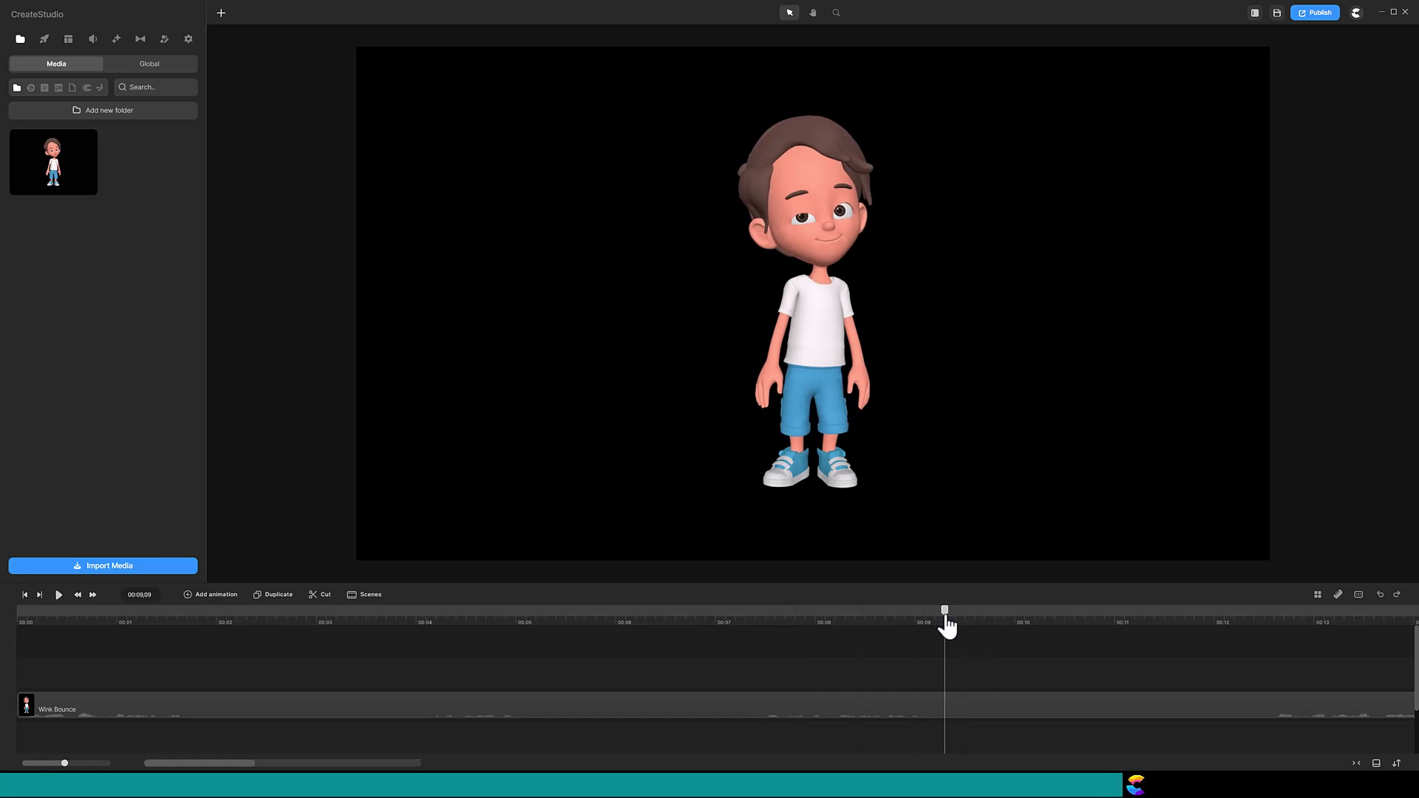
left_click(93, 596)
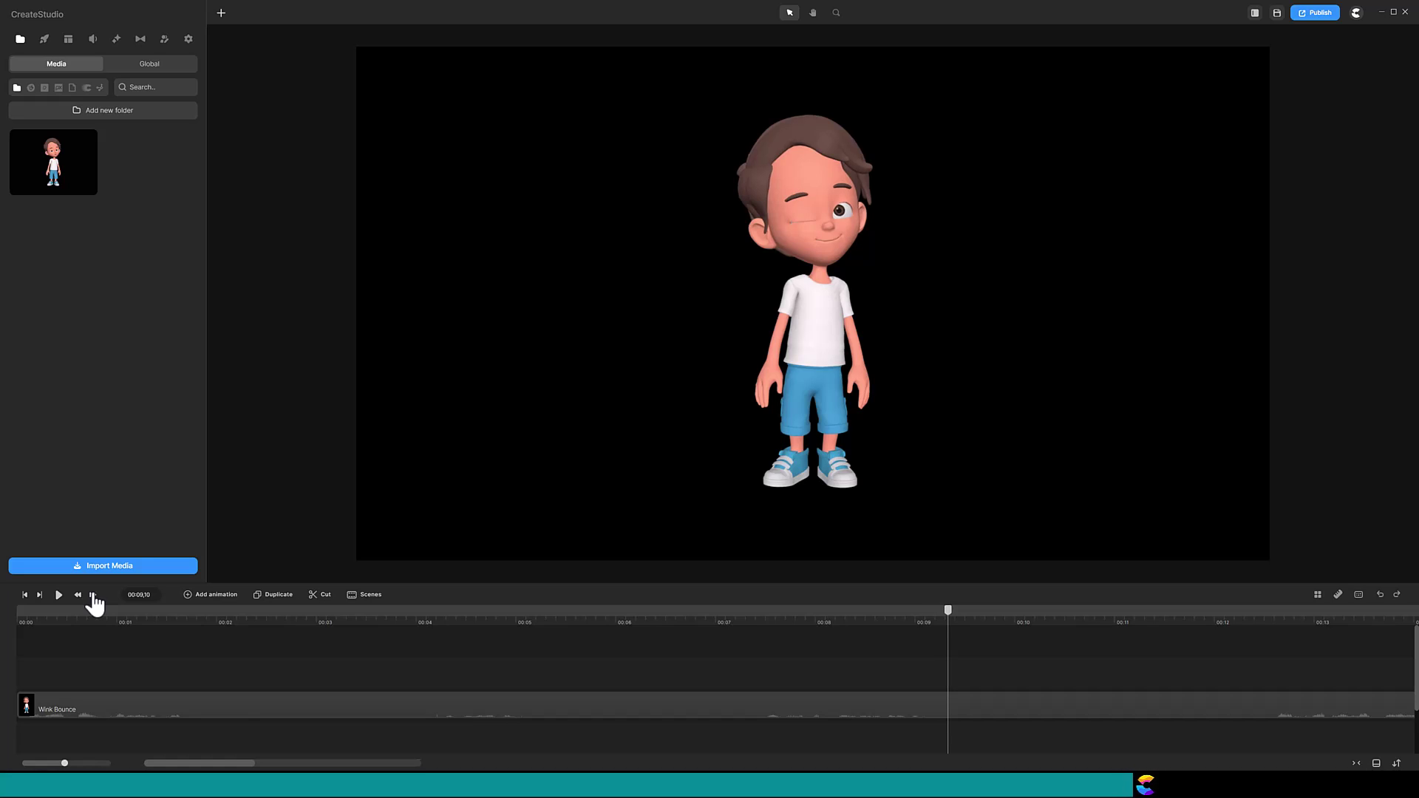
Step: Snapshot the wink frame, add it at the playhead, and fit it to 100% canvas scale
left_click(607, 710)
right_click(961, 705)
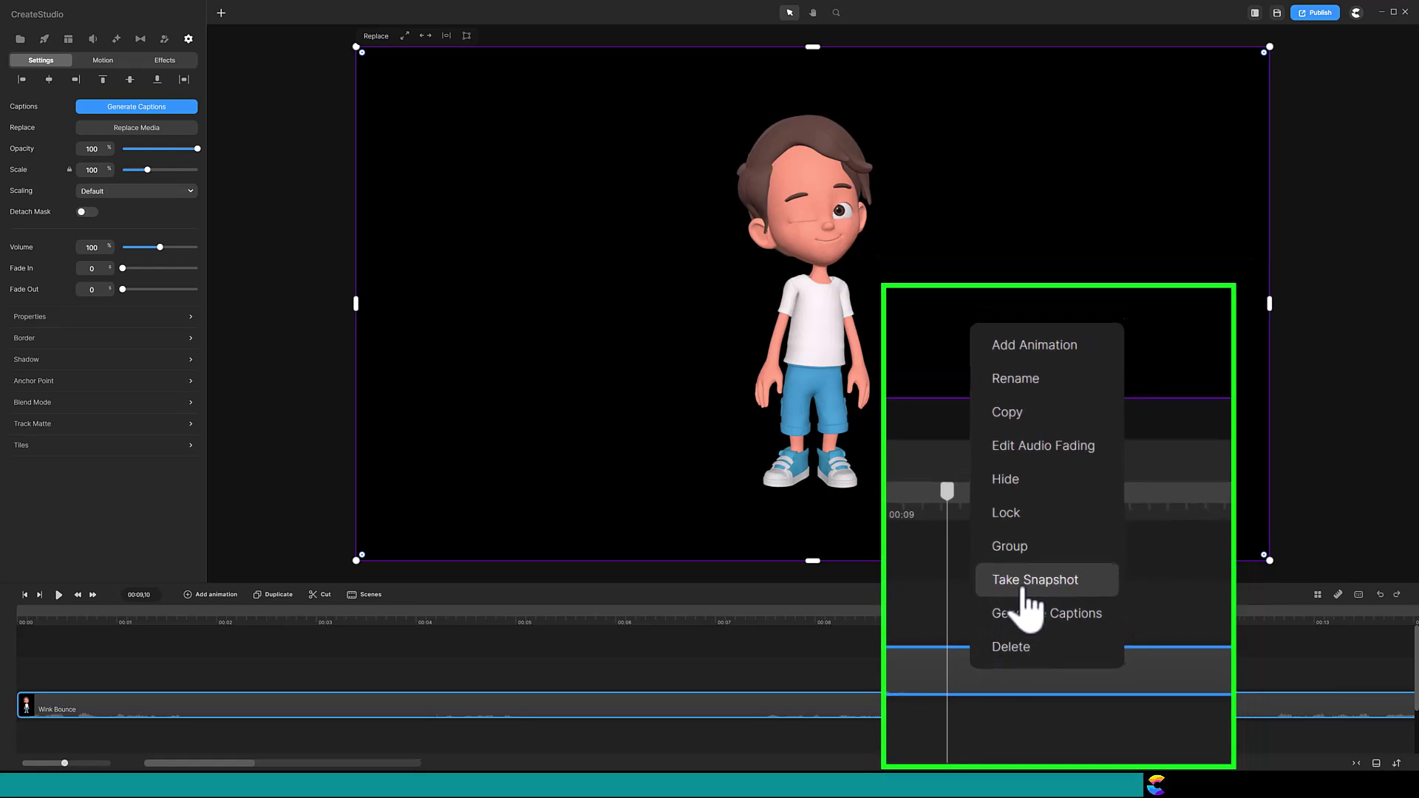
left_click(991, 663)
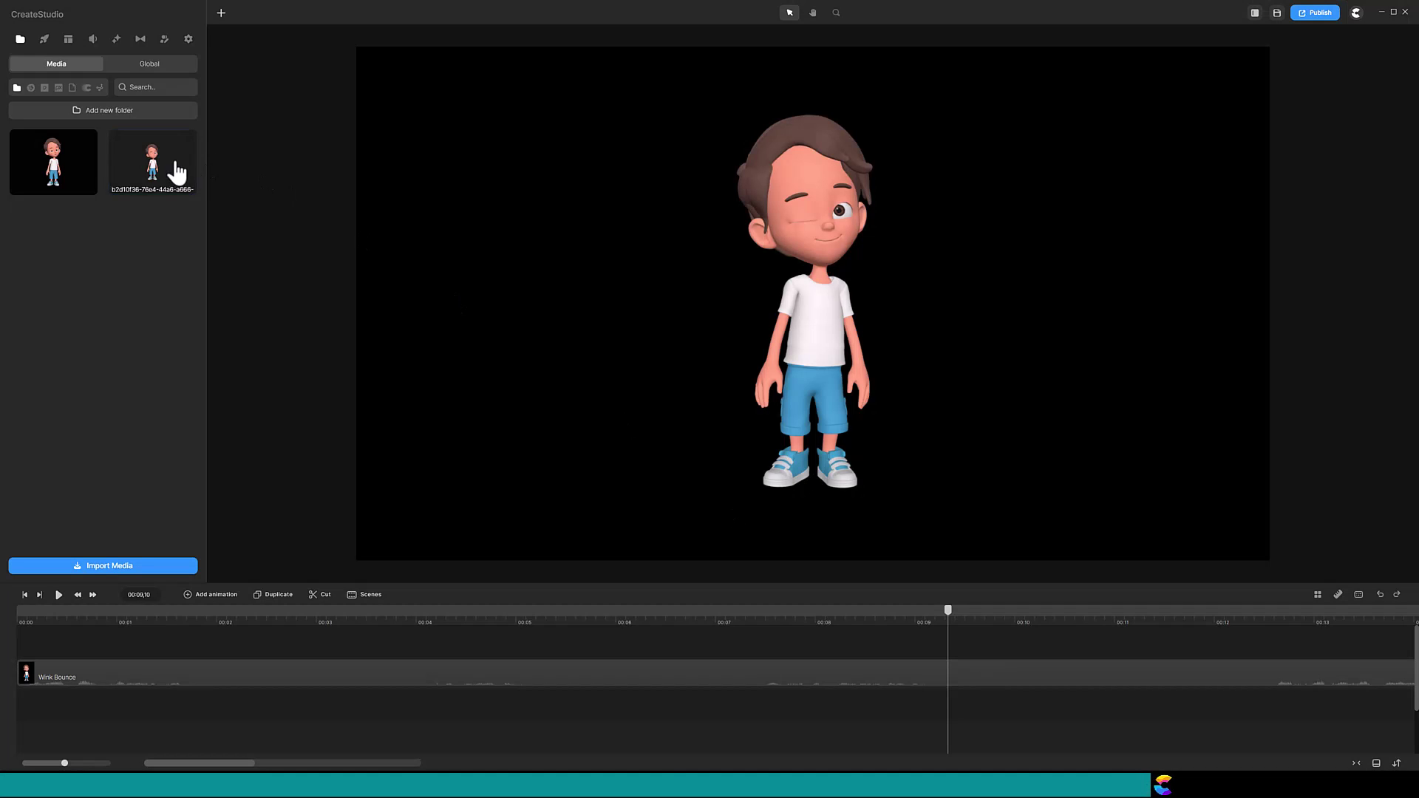
left_click_drag(152, 170, 590, 279)
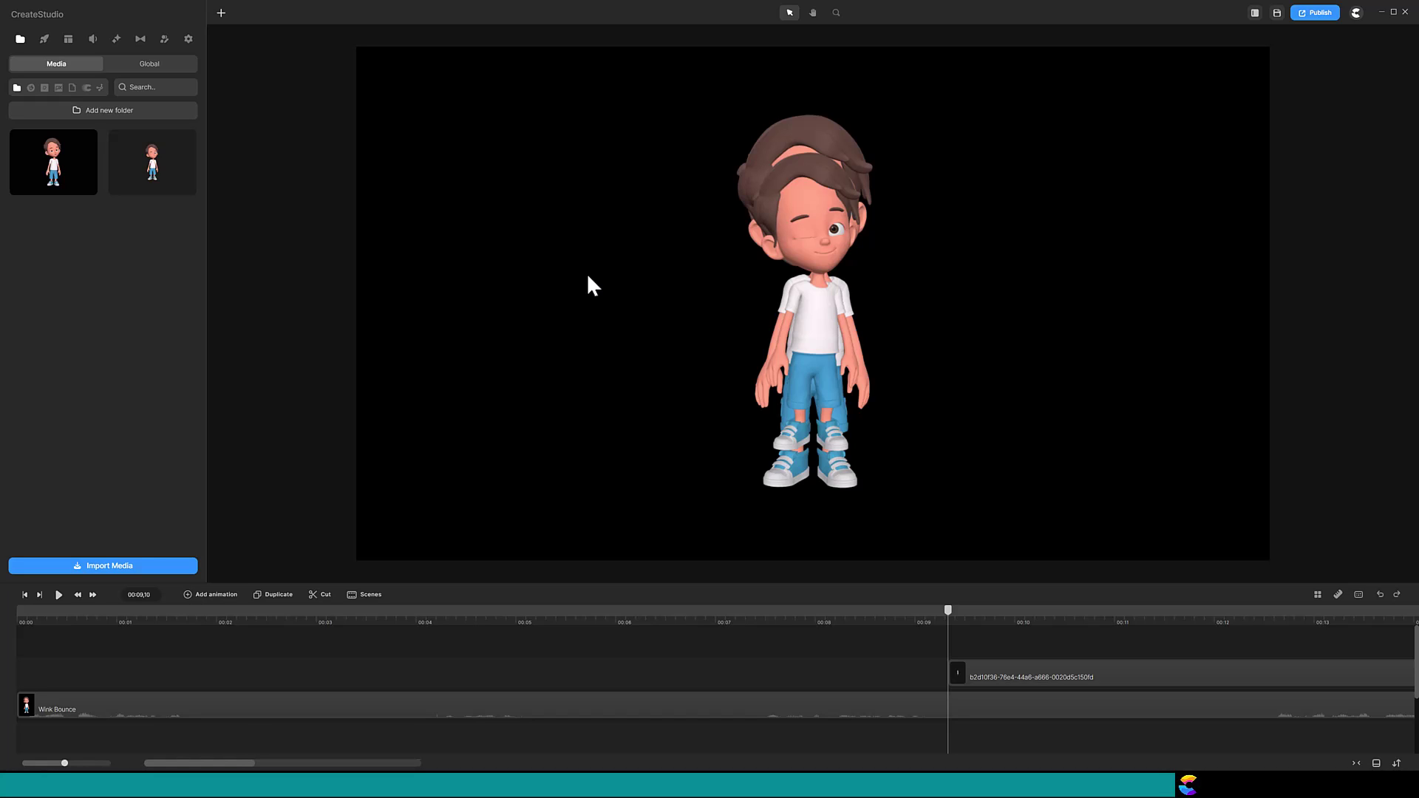
left_click(971, 673)
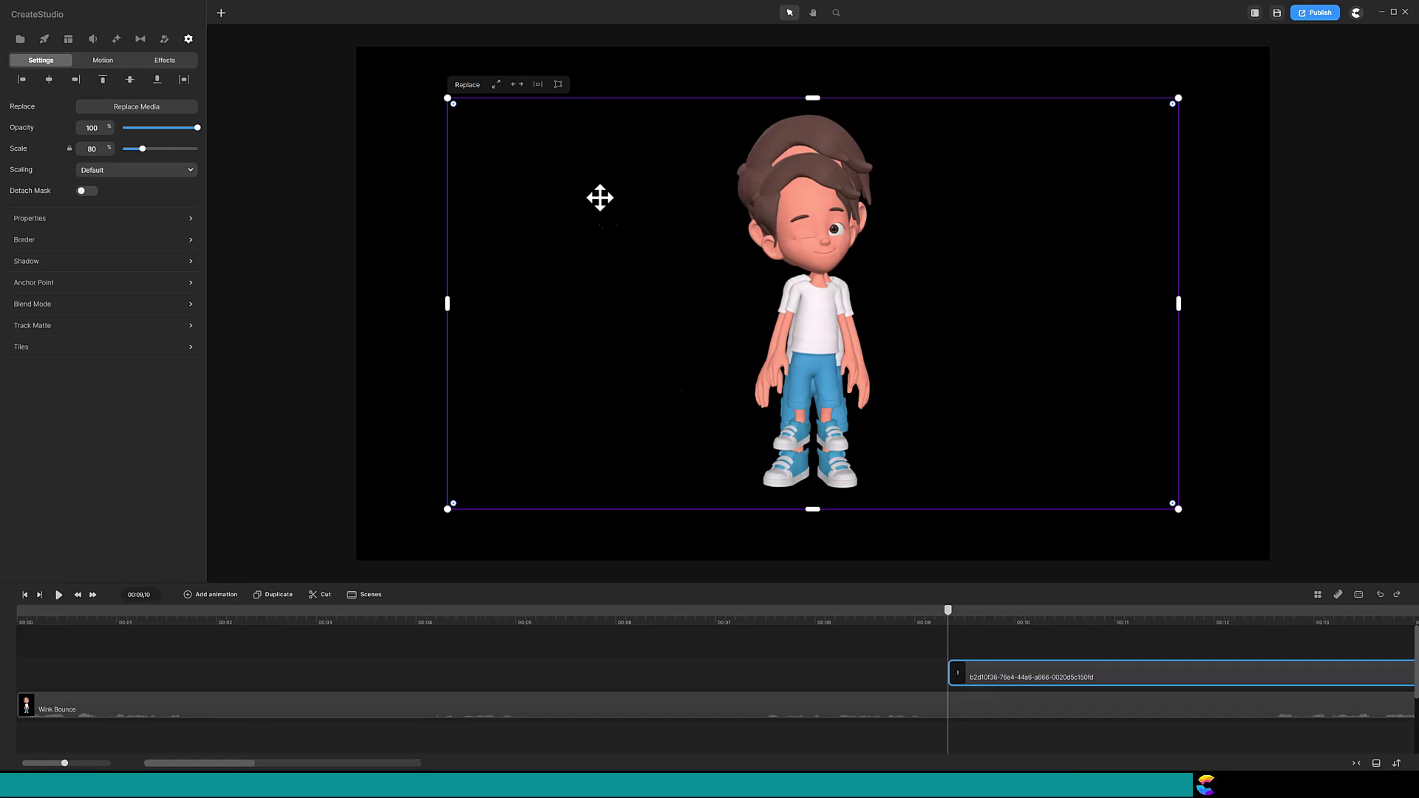
left_click(517, 89)
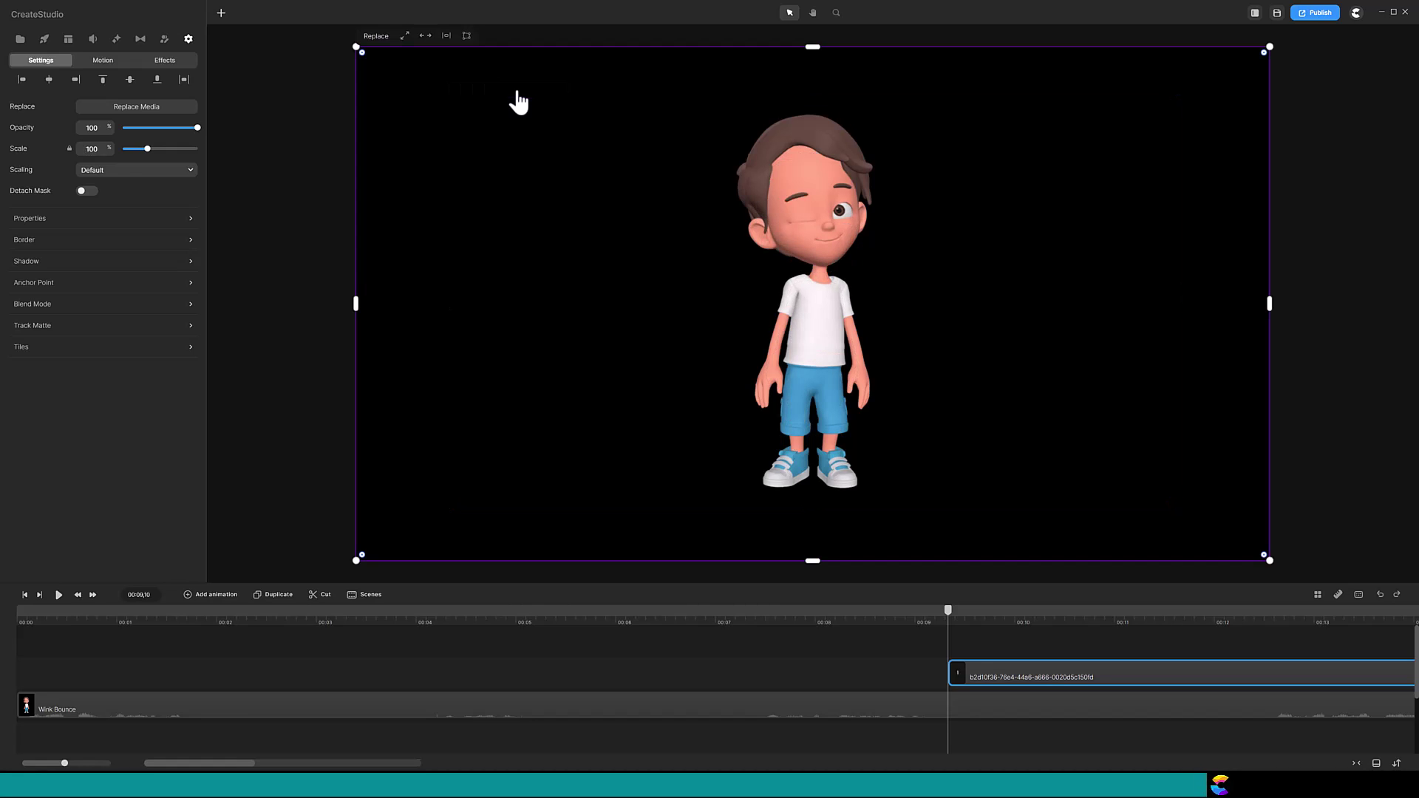
left_click(953, 704)
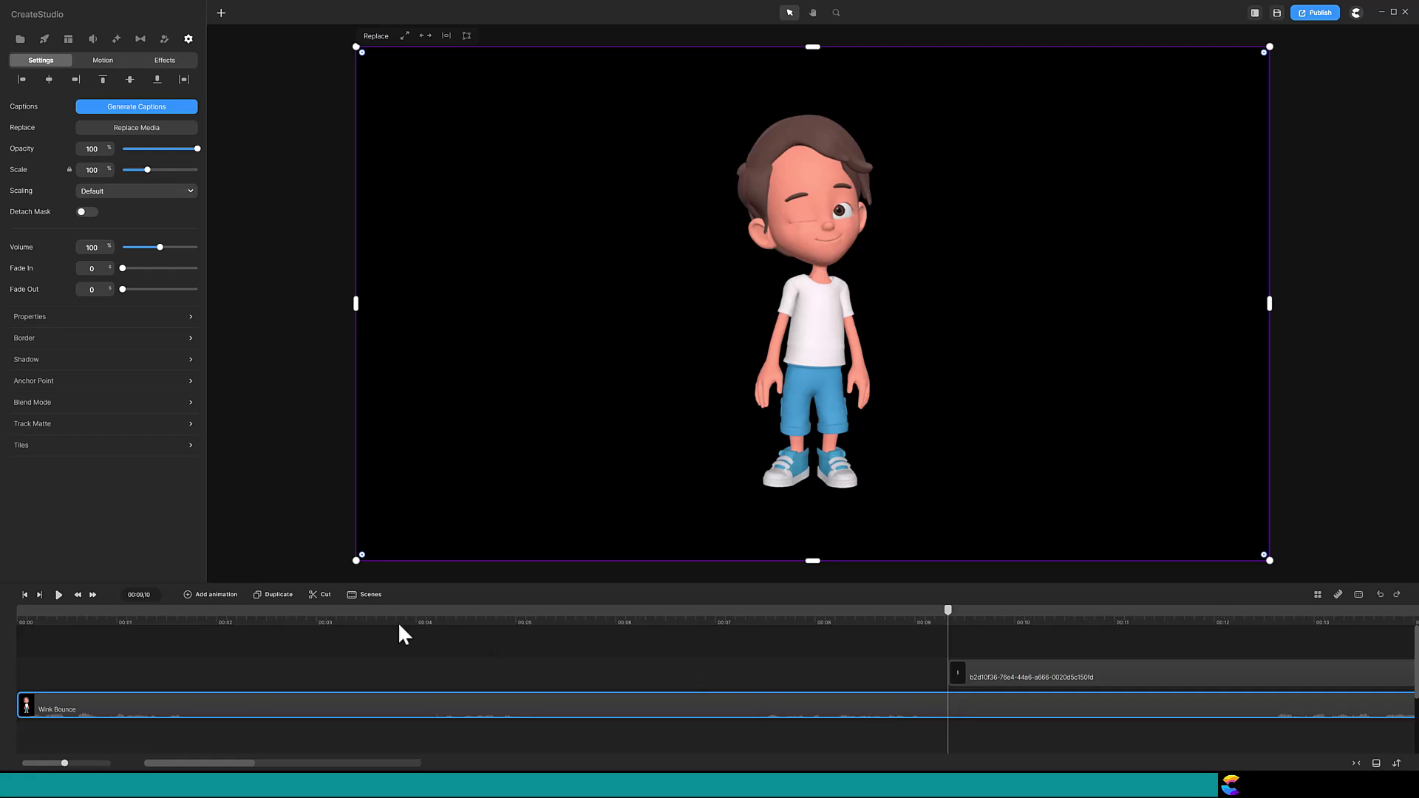
Step: Split Wink Bounce at the wink, push the second half later, and shorten the snapshot clip
left_click(324, 598)
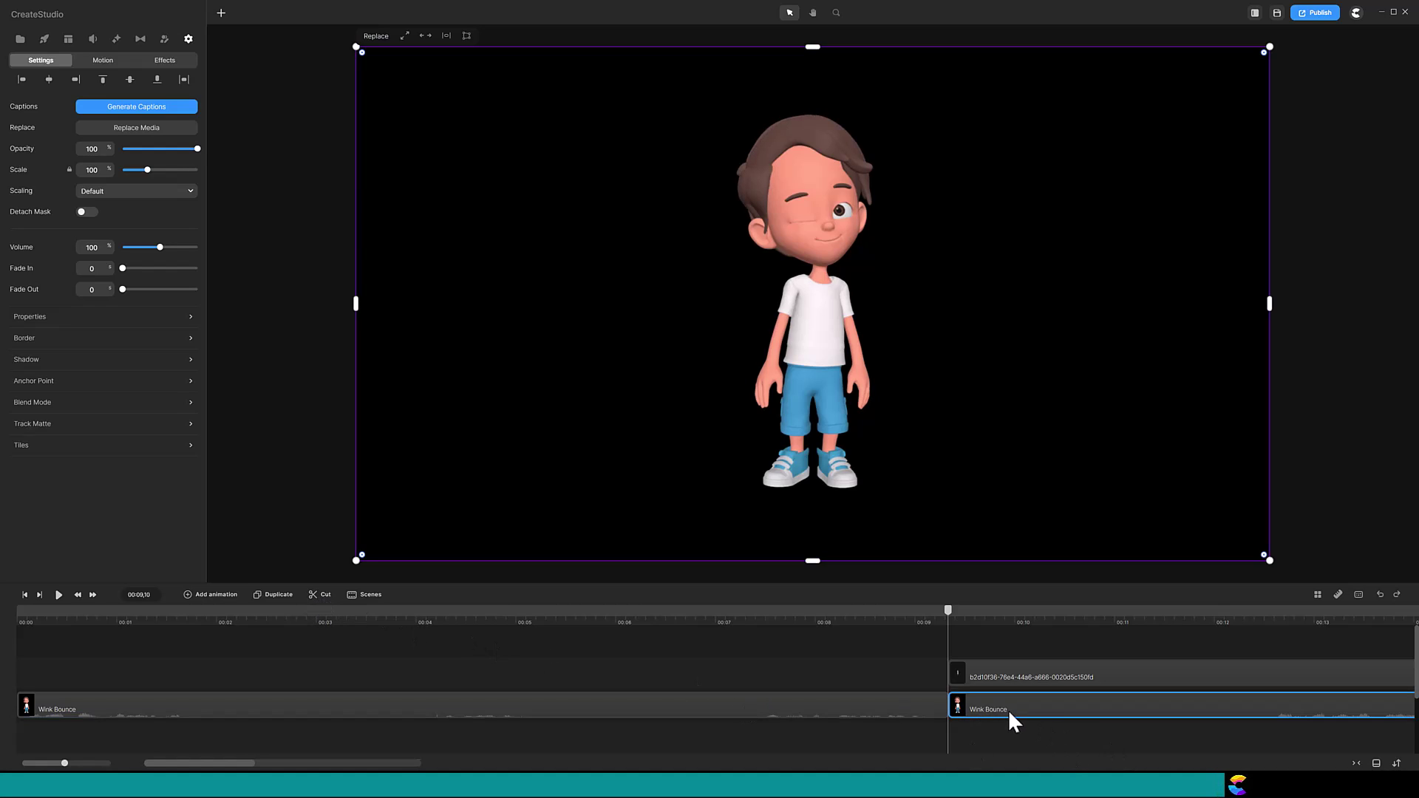
left_click_drag(1009, 710, 1098, 708)
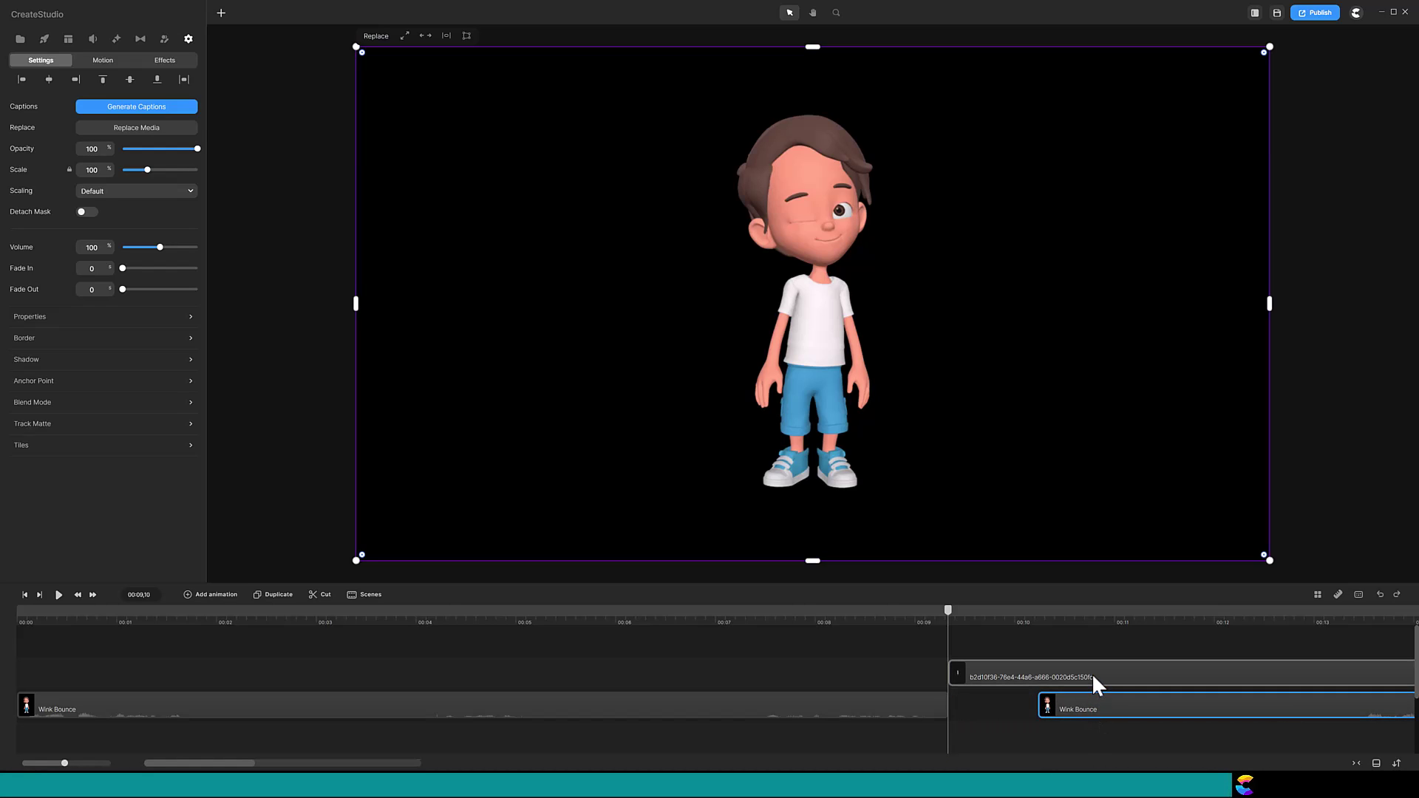
left_click(1093, 673)
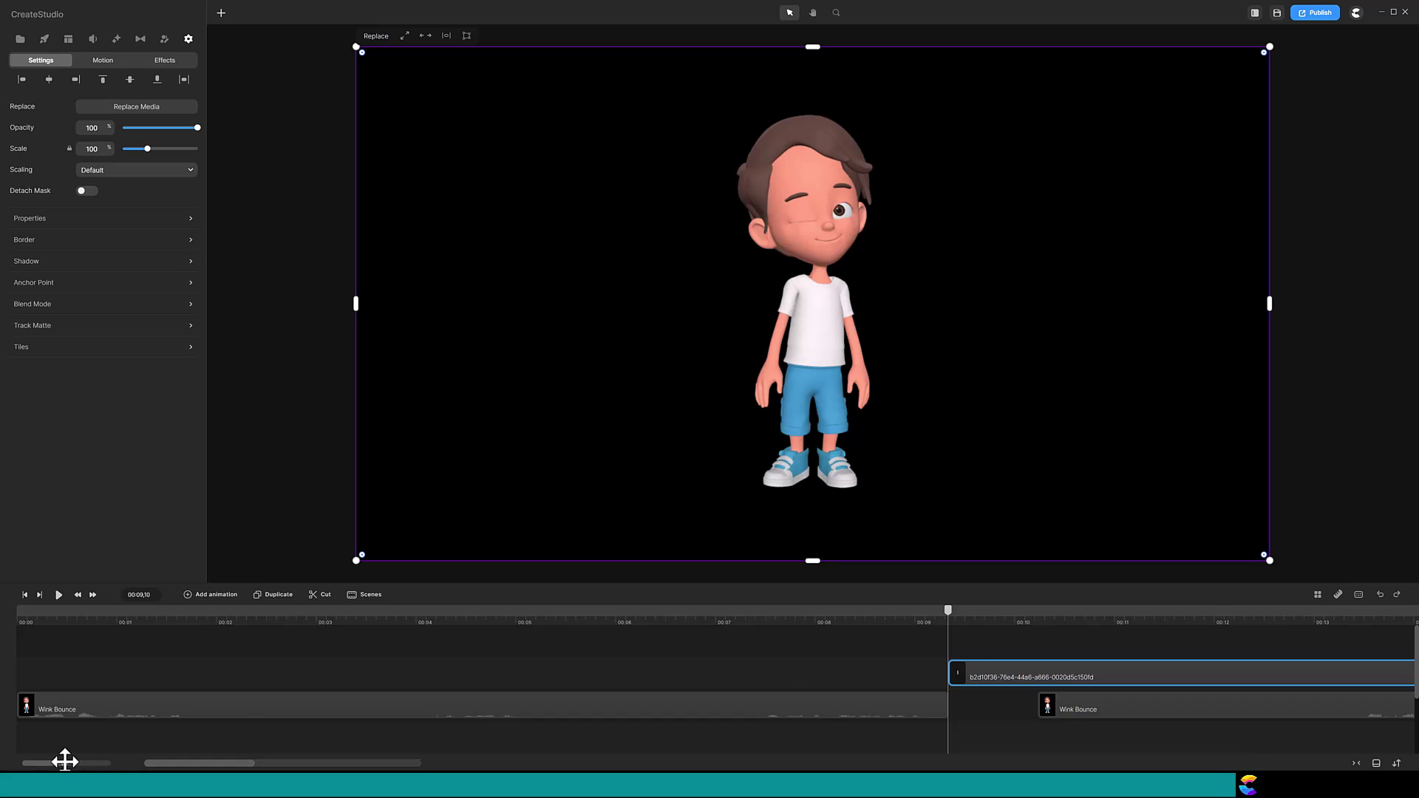
left_click_drag(64, 763, 60, 762)
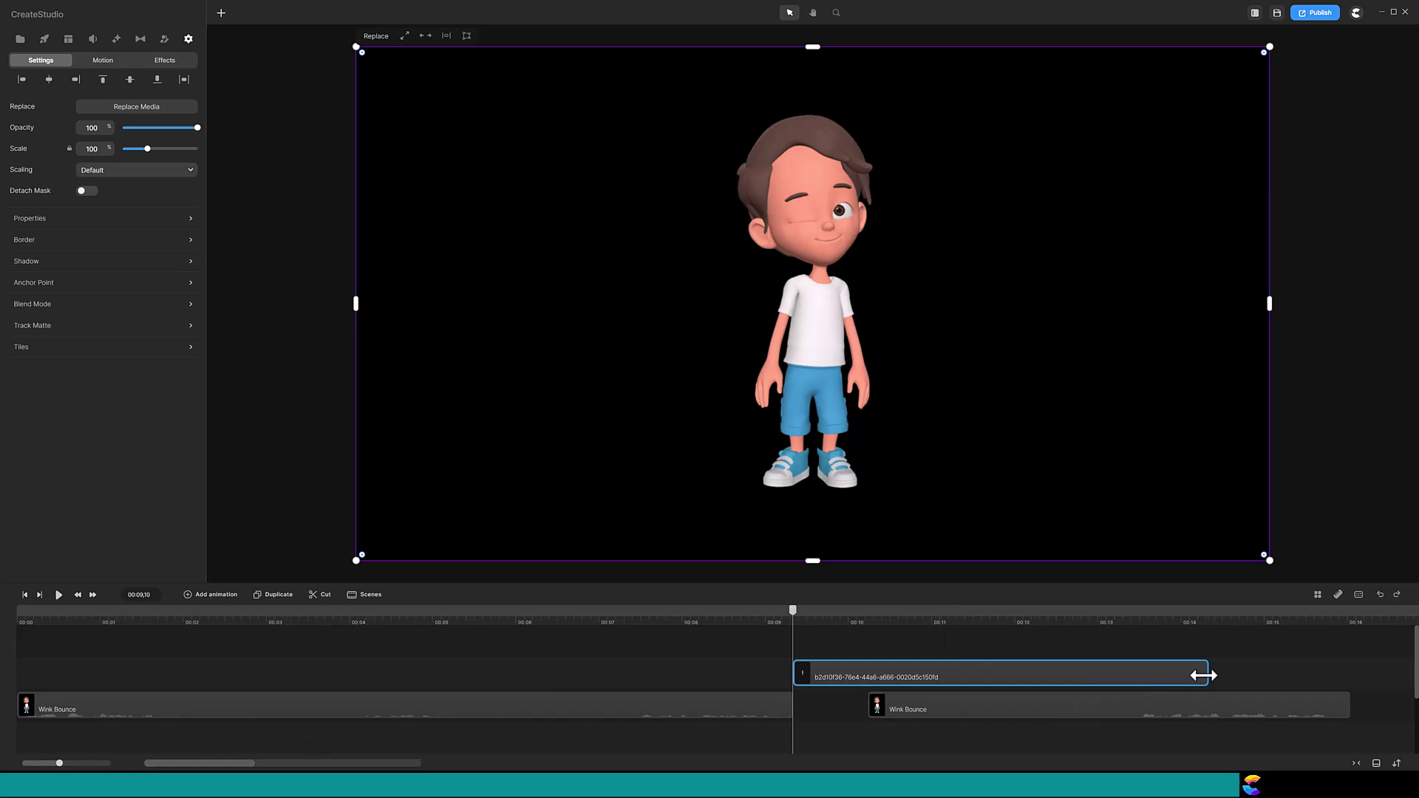
left_click_drag(1205, 674, 829, 675)
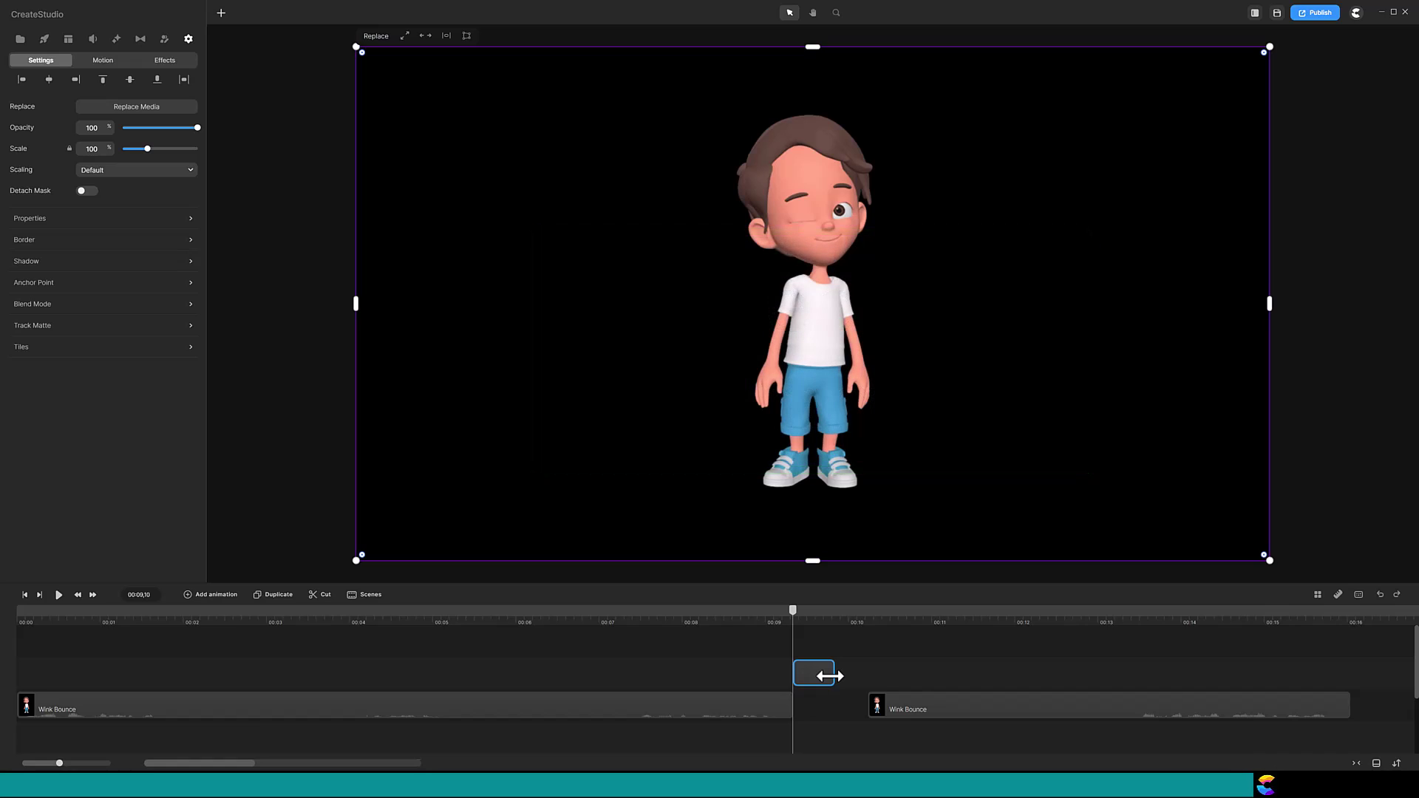
Step: Trim the snapshot to a six-frame freeze and butt the second Wink Bounce half against it
left_click(92, 595)
left_click(92, 595)
left_click(93, 595)
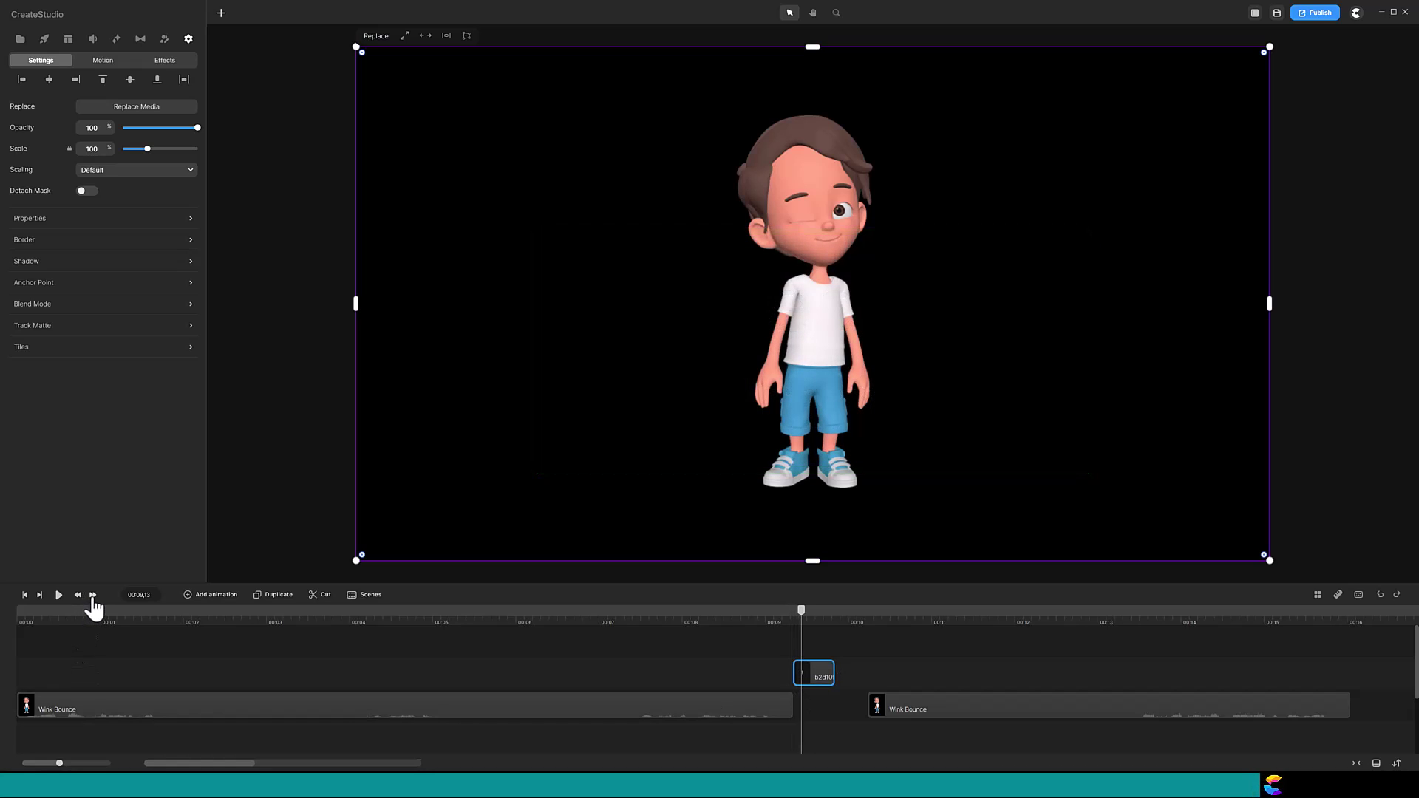
left_click(92, 595)
left_click(93, 595)
left_click(92, 596)
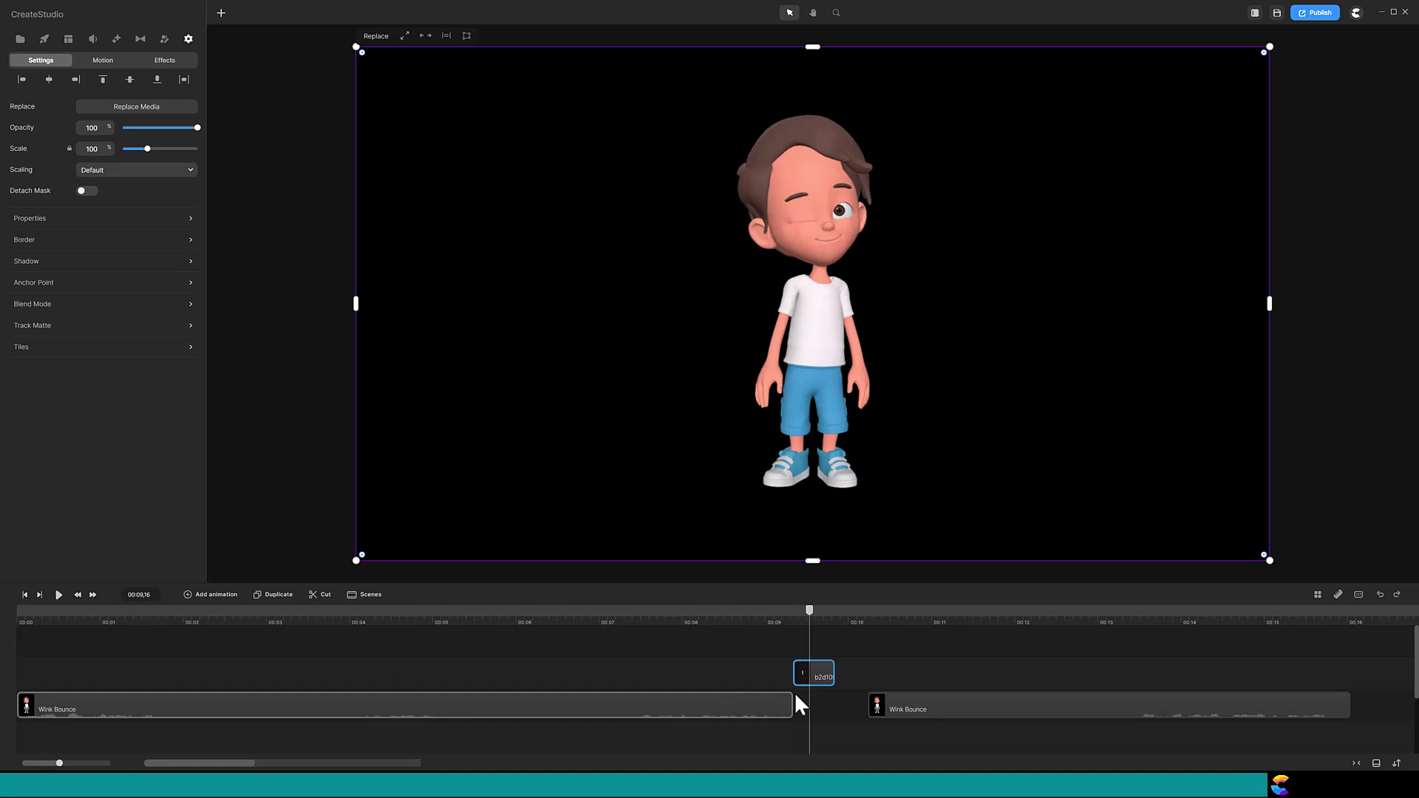
left_click_drag(829, 675, 804, 709)
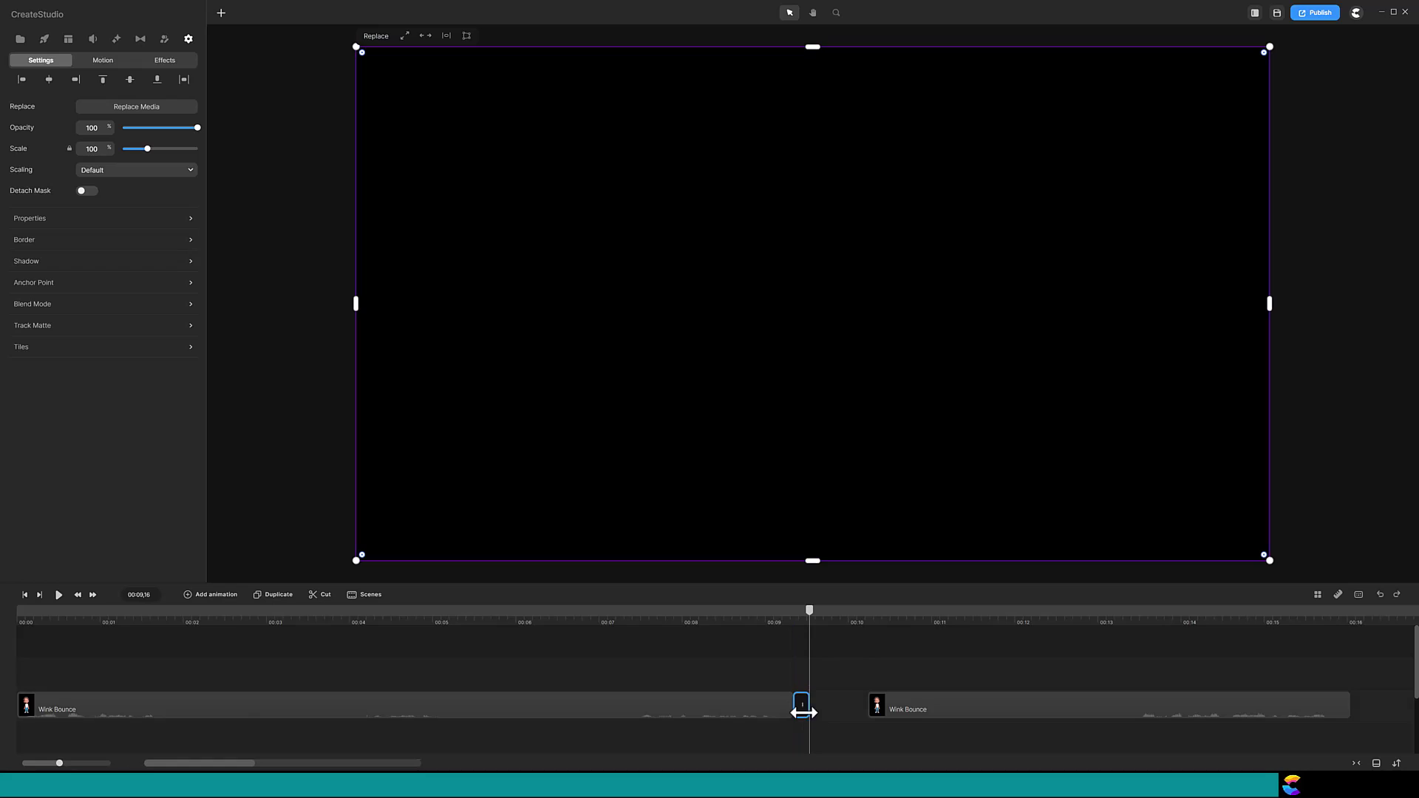
left_click(908, 709)
left_click_drag(944, 711, 890, 725)
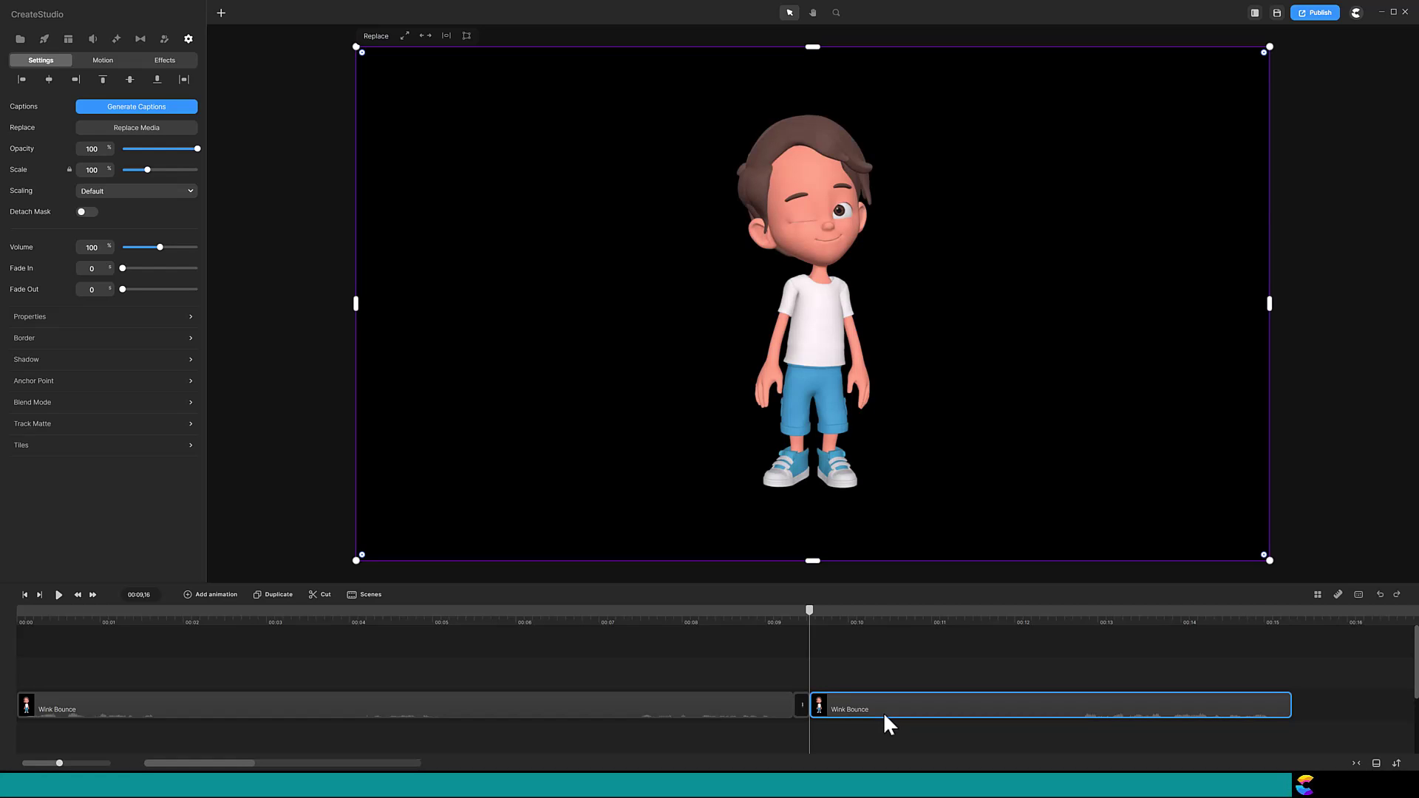
left_click_drag(811, 613, 839, 647)
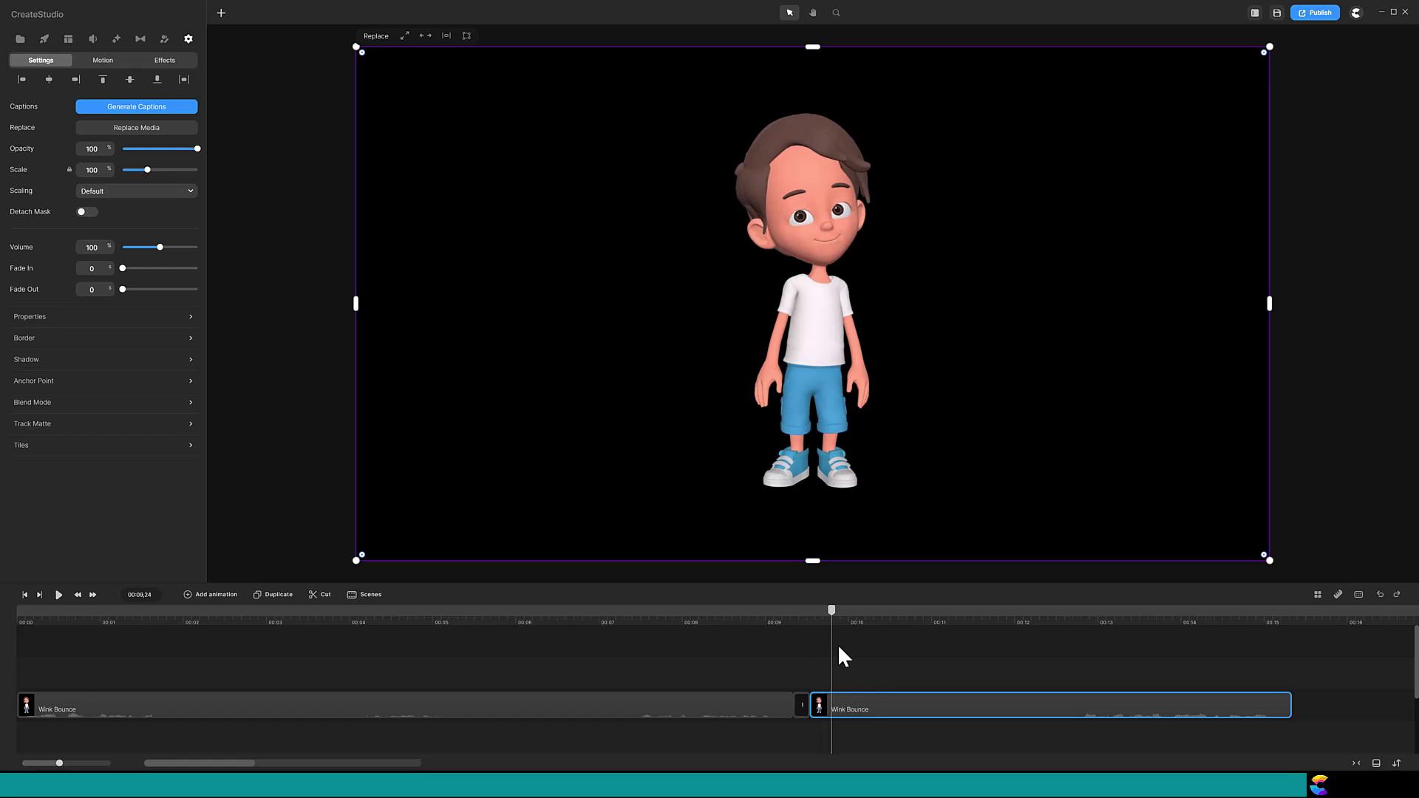
Step: Add the 3D Green Chalkboard school background, plus a duplicate placed right after it
left_click(45, 41)
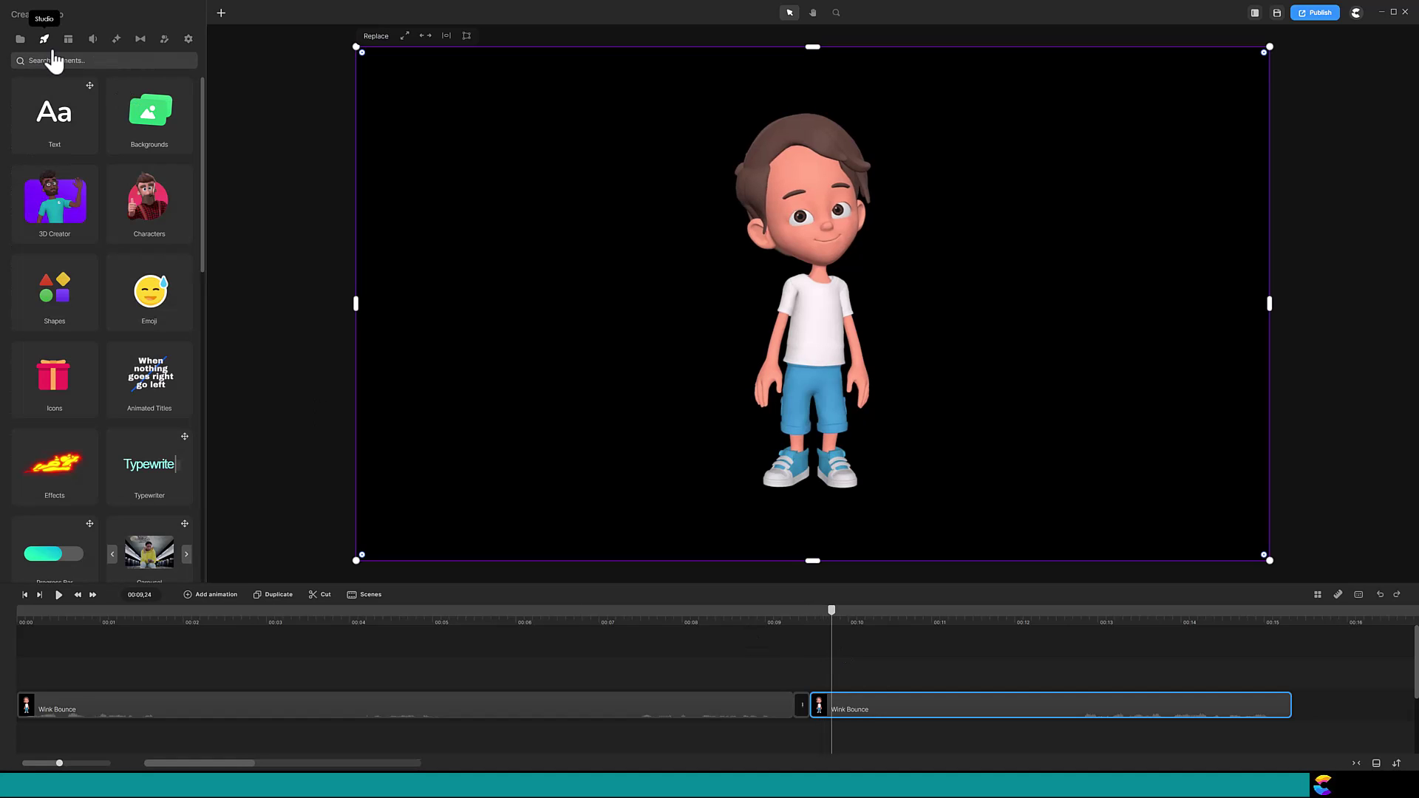
left_click(148, 82)
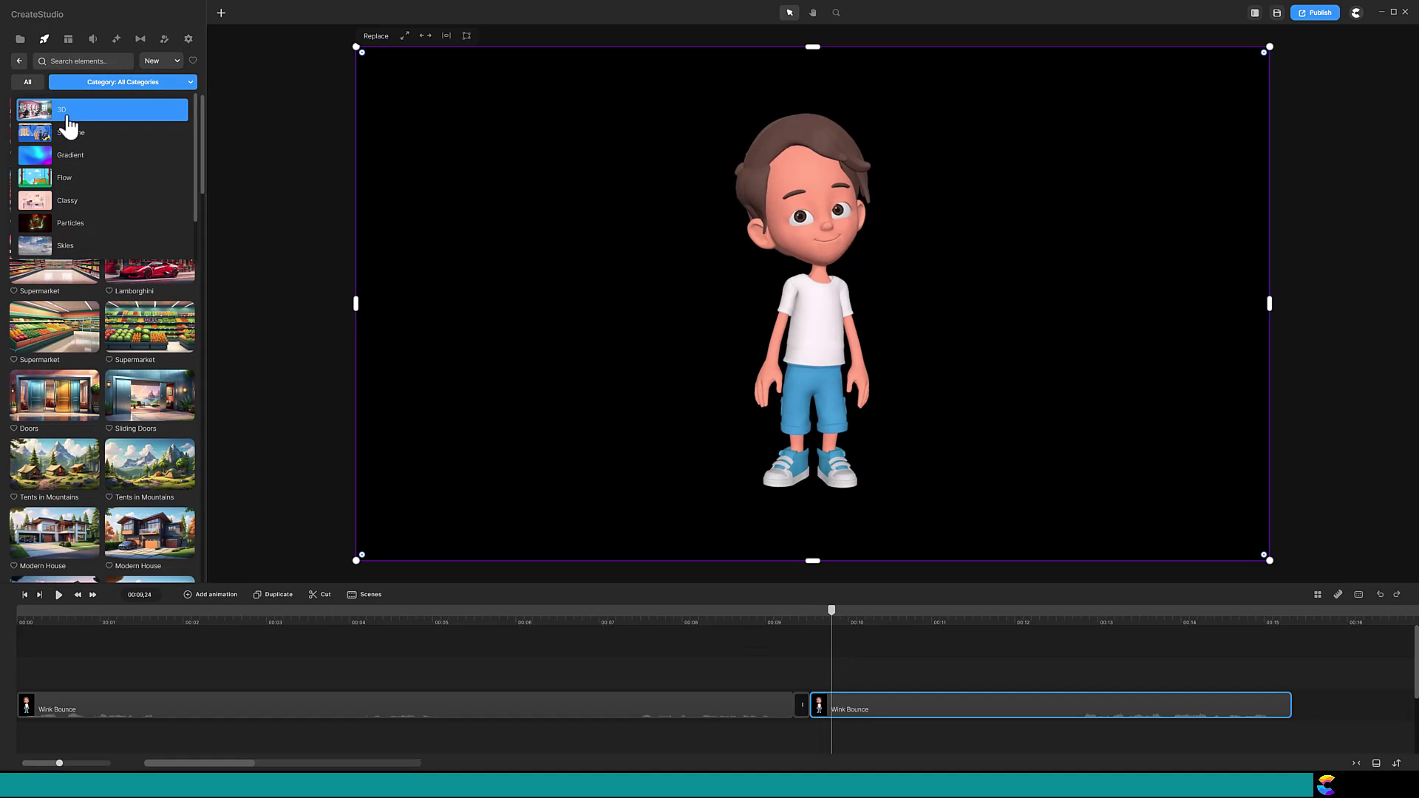
left_click(64, 124)
left_click(84, 65)
type("schoo")
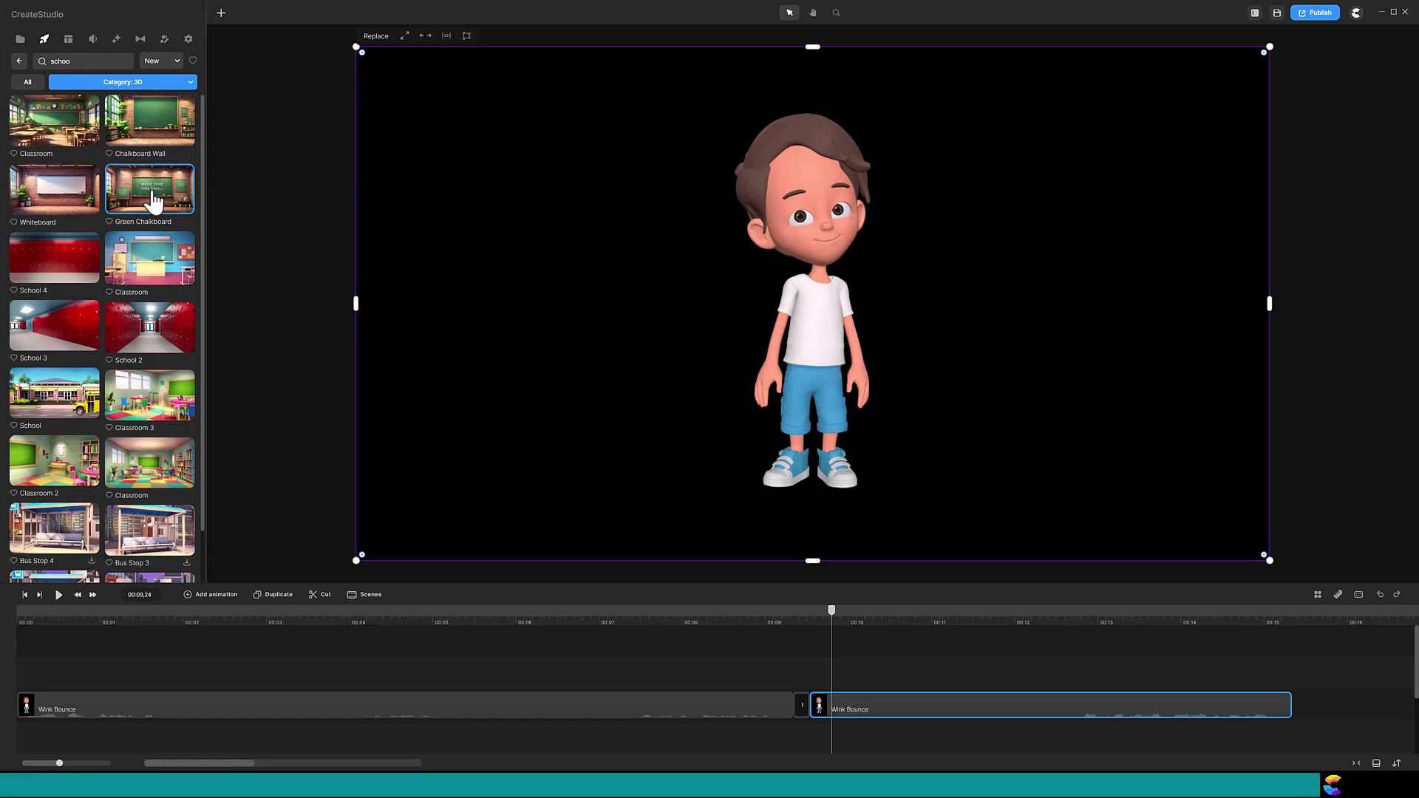
left_click_drag(154, 199, 26, 683)
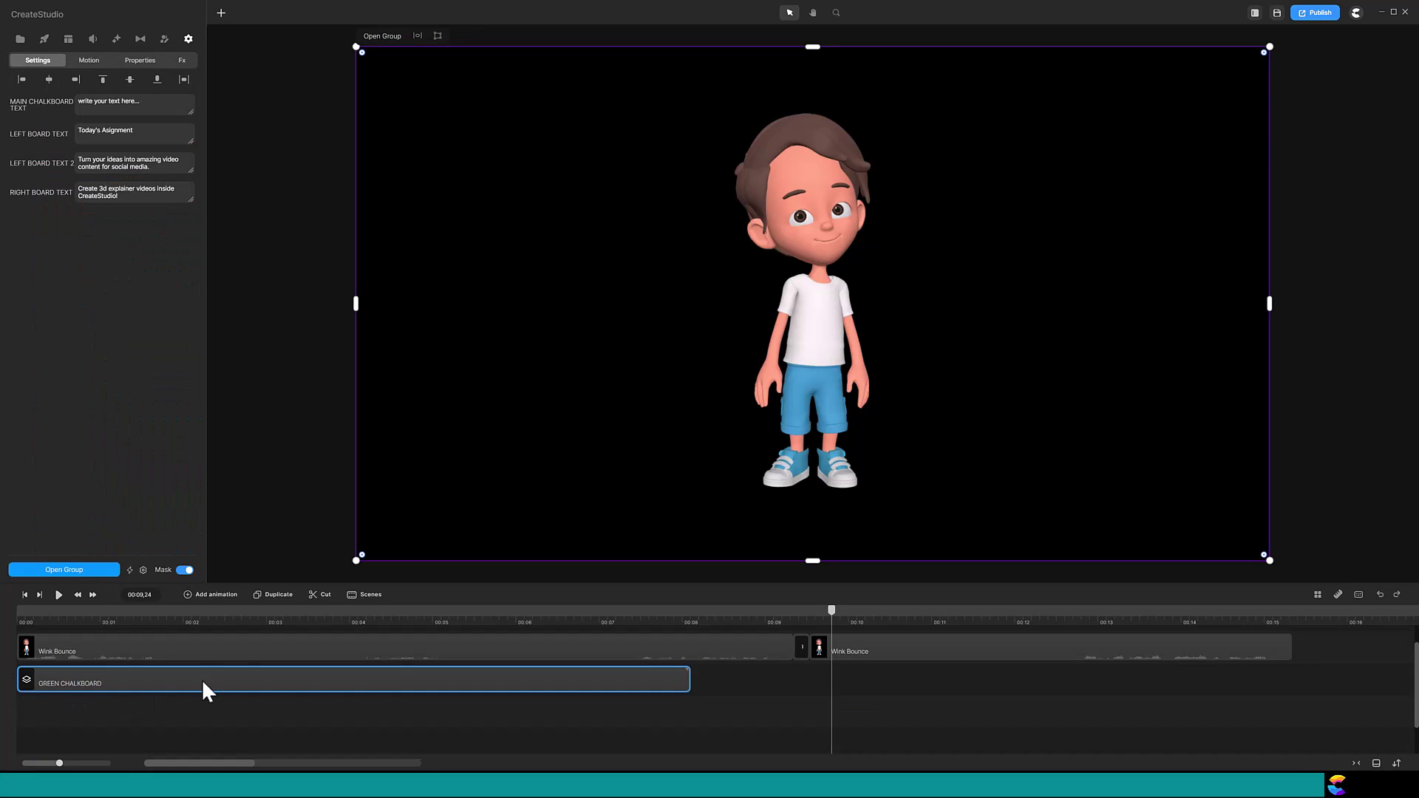
left_click(274, 596)
left_click_drag(310, 678, 982, 713)
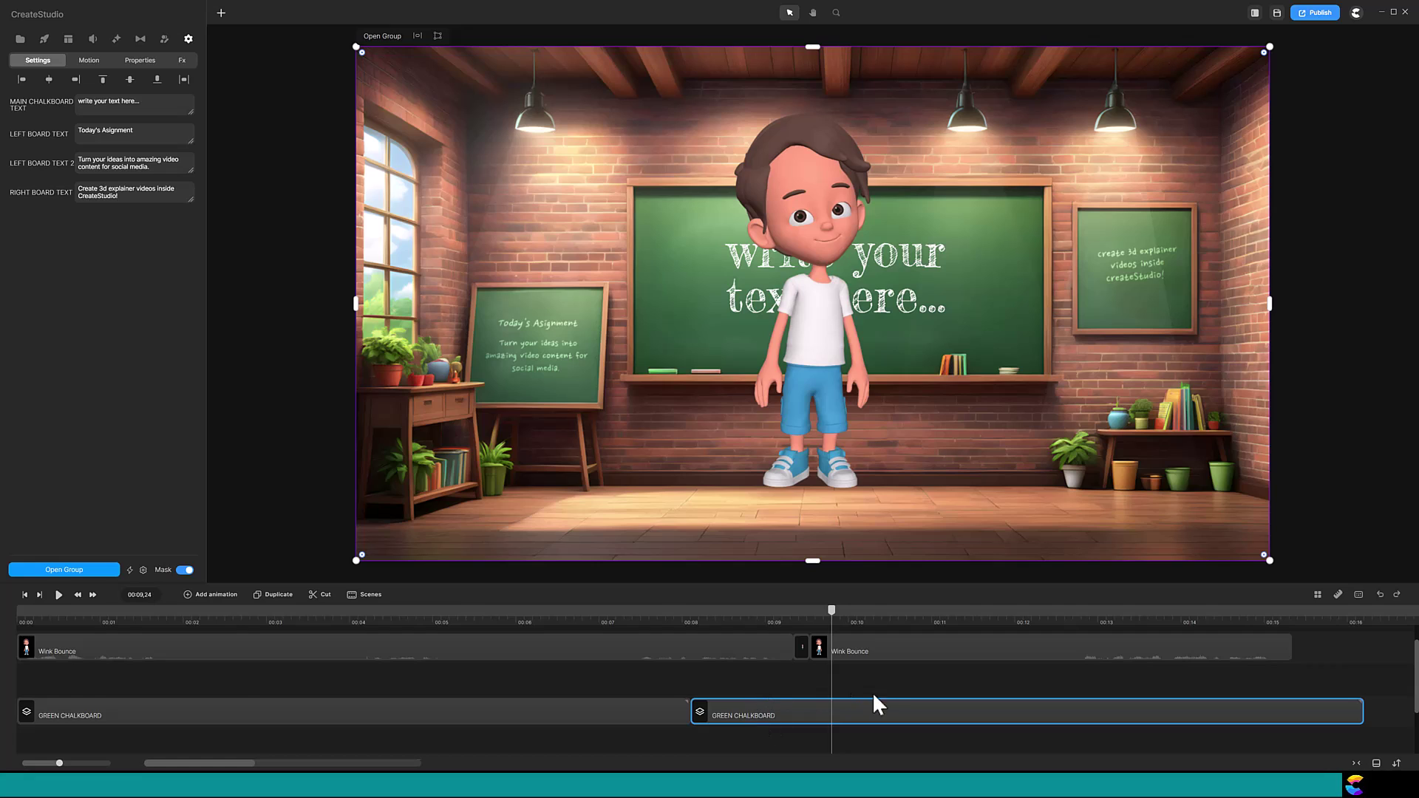
Step: Group both Wink Bounce clips, including the freeze, into a single Group
left_click(880, 653)
left_click(738, 642, "ctrl")
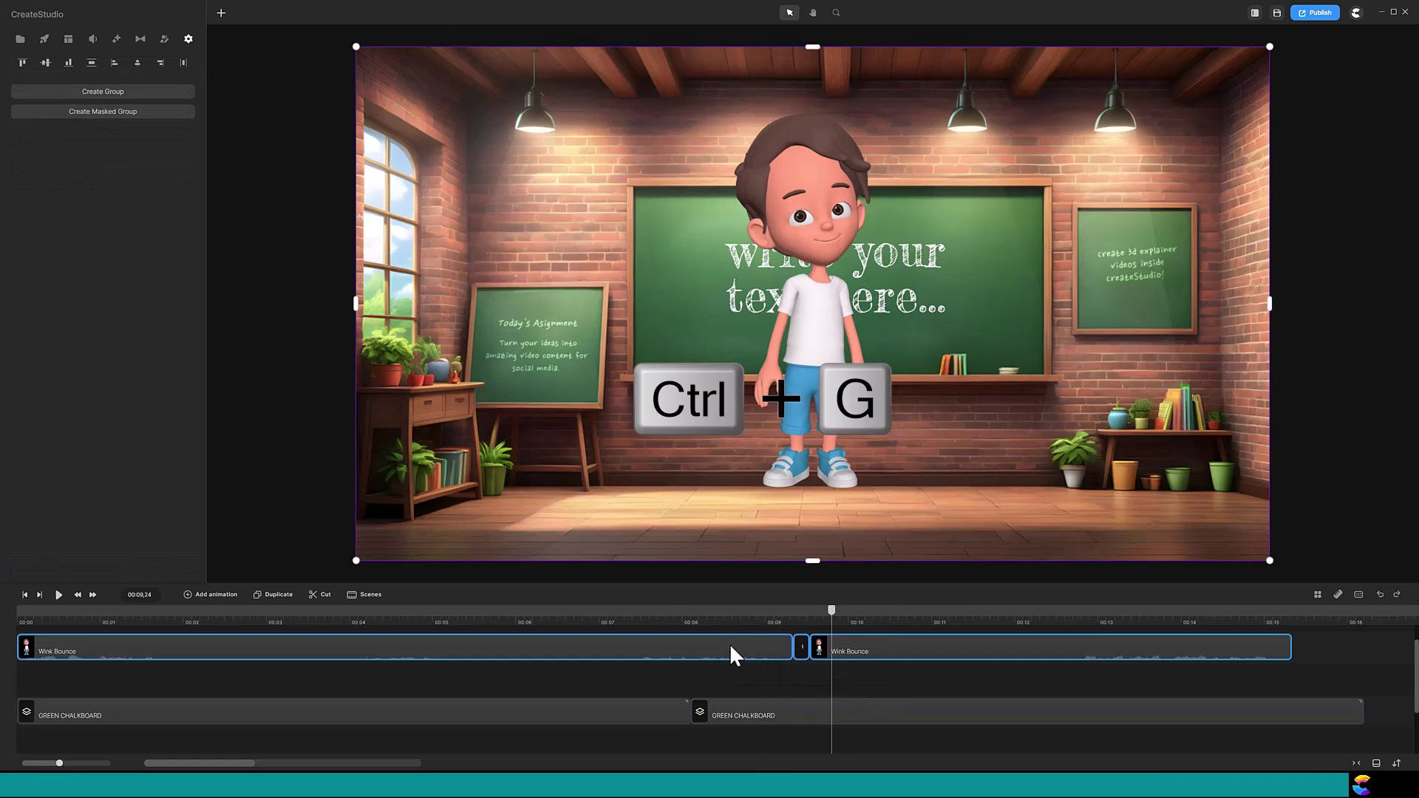
key("ctrl+g")
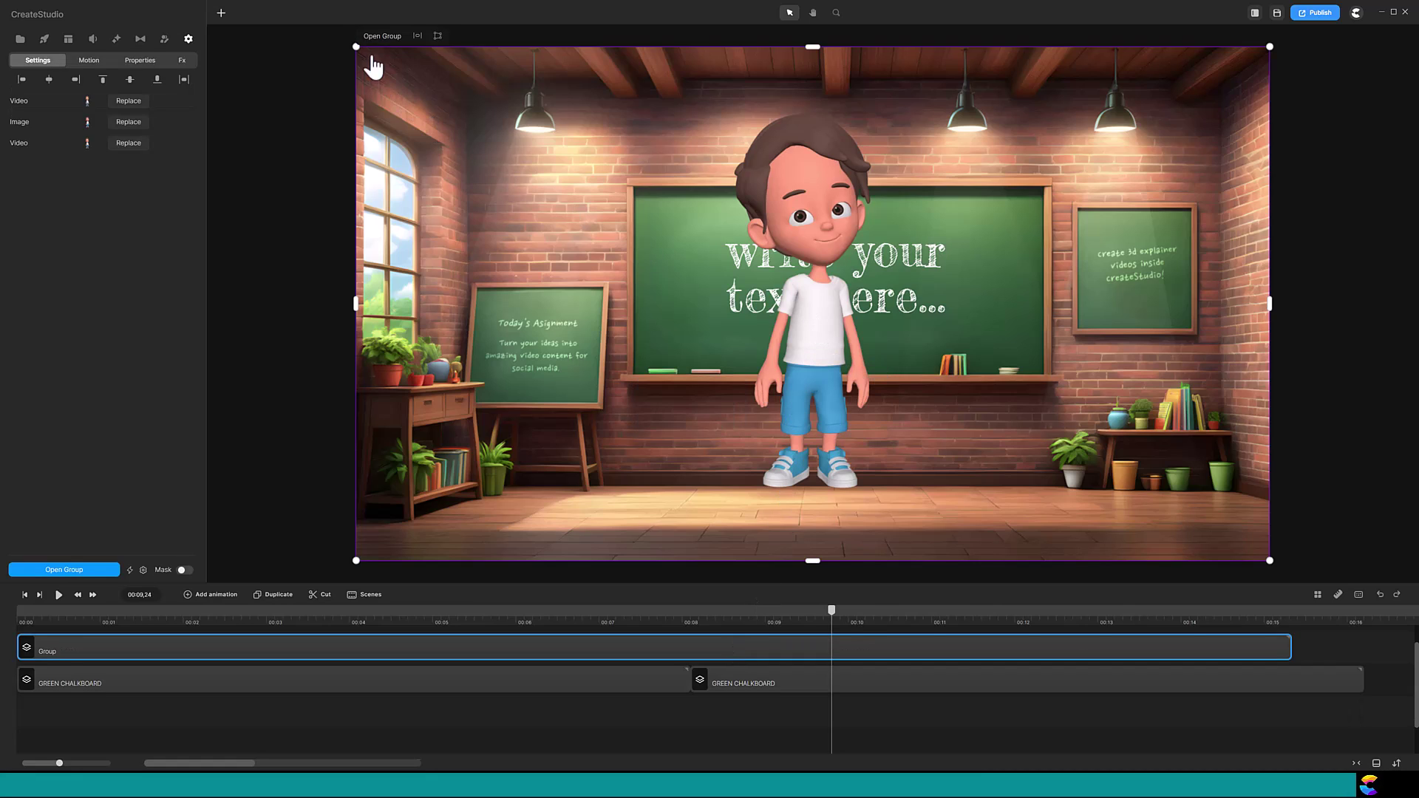
Step: Shrink the grouped boy and move him right so the chalkboard text stays visible
left_click_drag(357, 47, 488, 159)
left_click_drag(904, 314, 1038, 358)
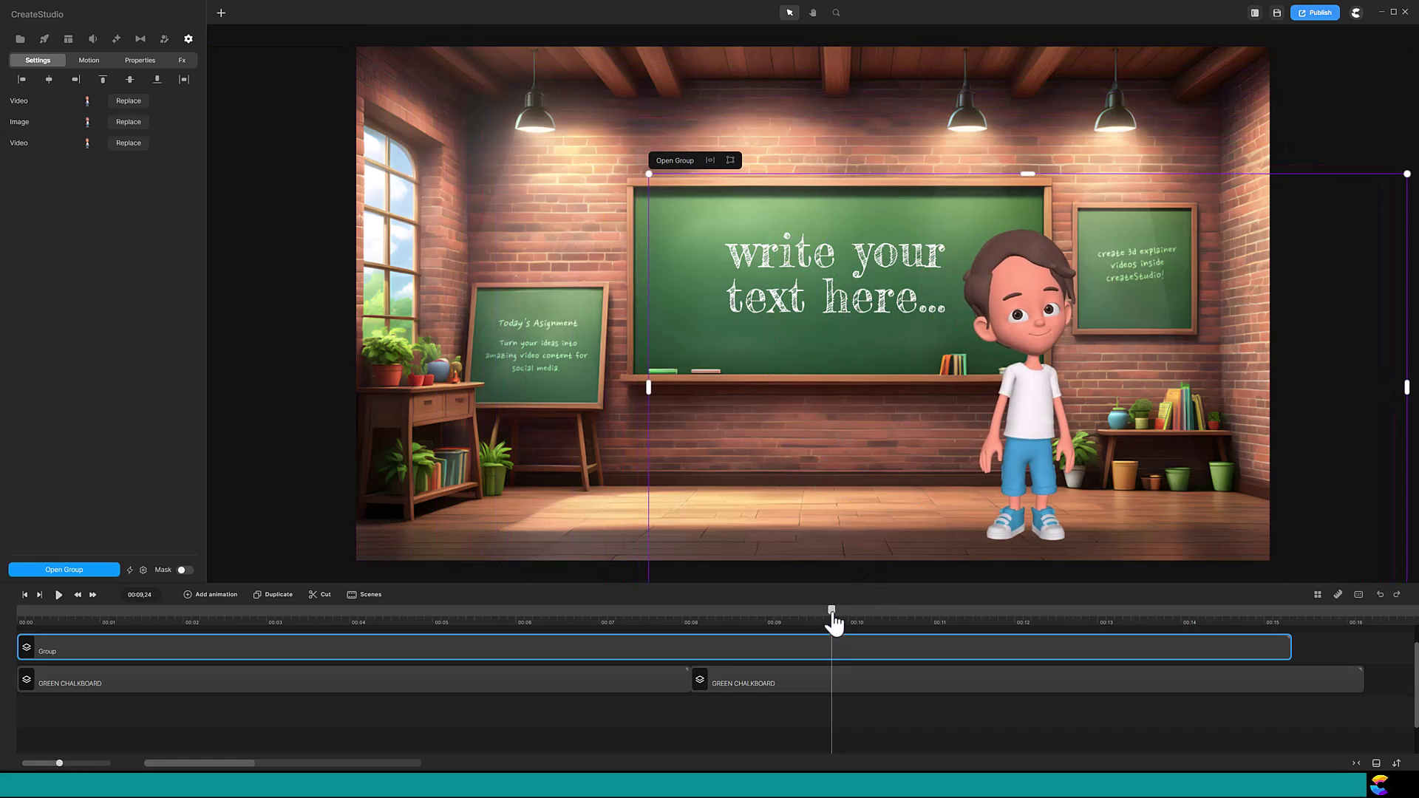
left_click_drag(832, 620, 799, 629)
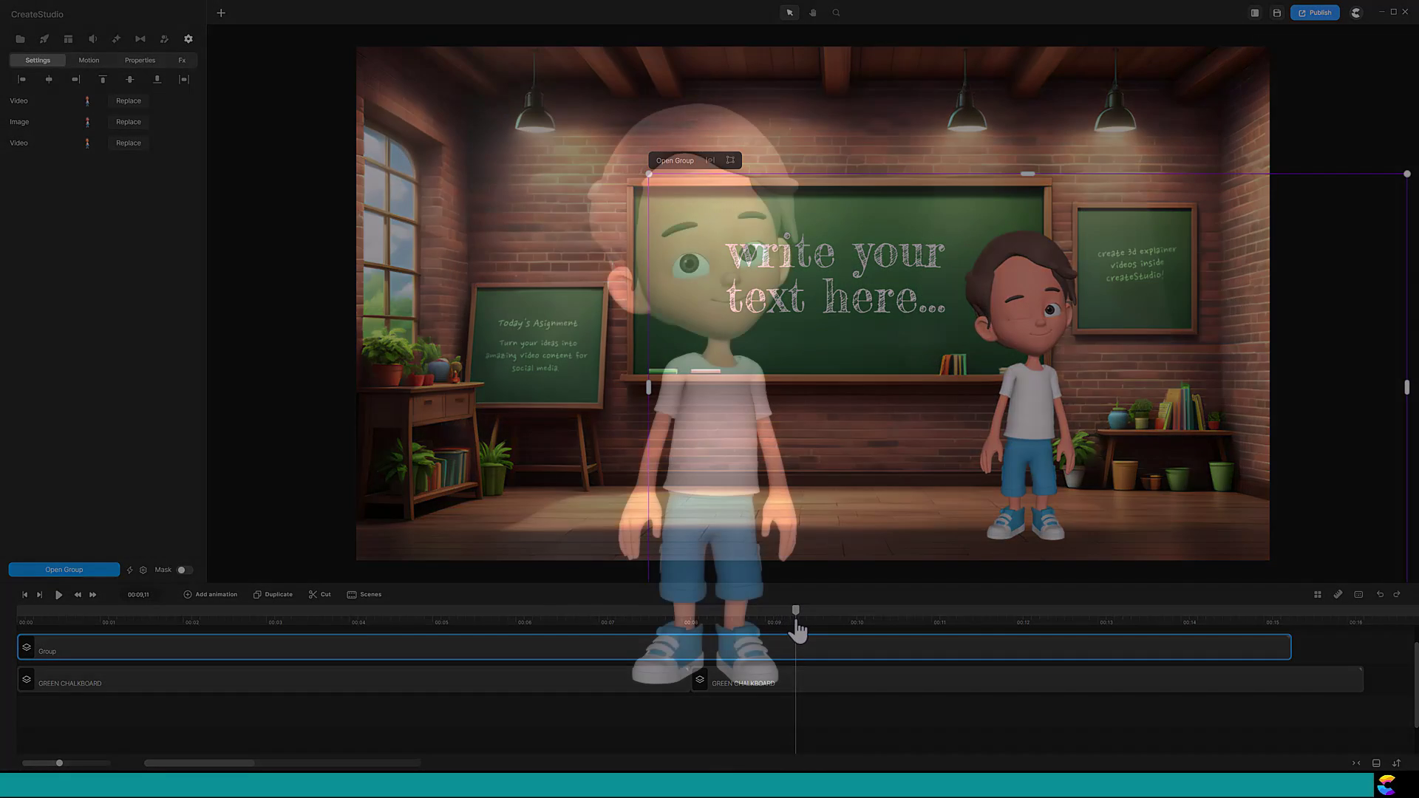